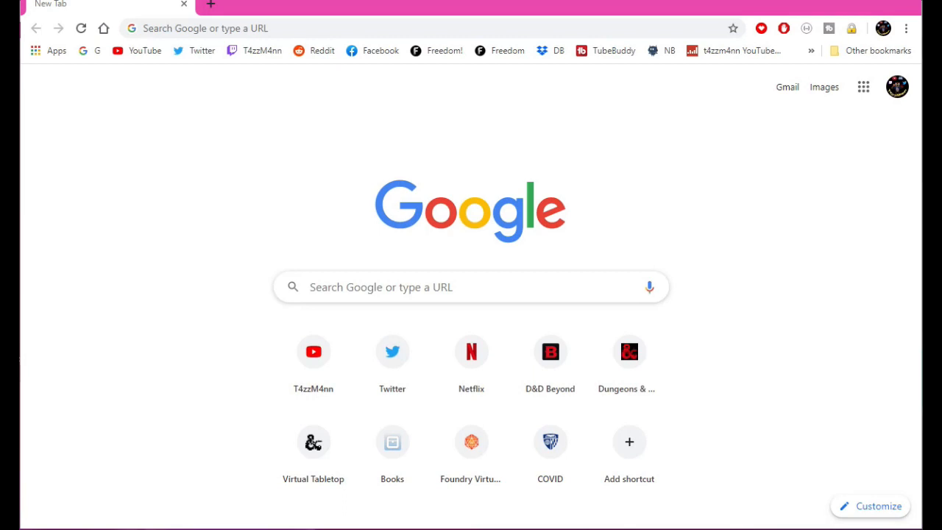
# Go to foundryvtt.com and accept the website's cookie and privacy notice
pyautogui.click(227, 28)
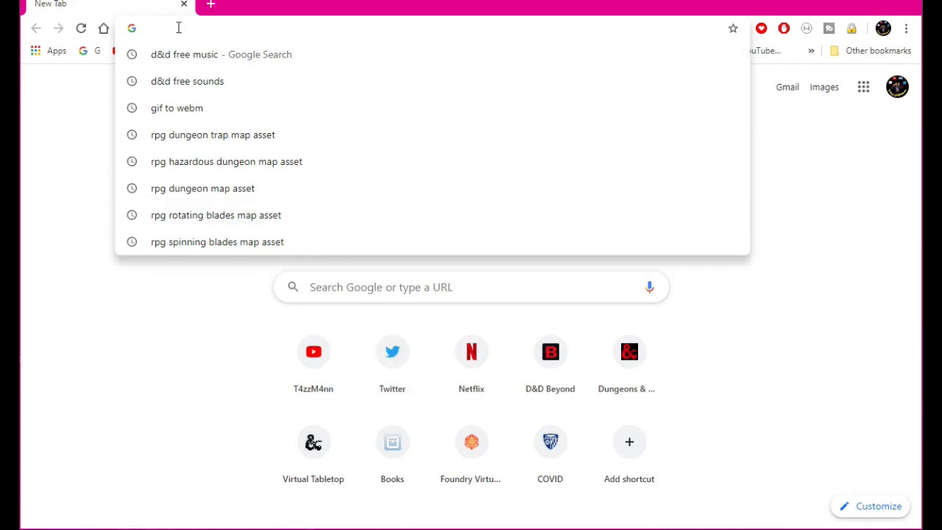
pyautogui.write('f')
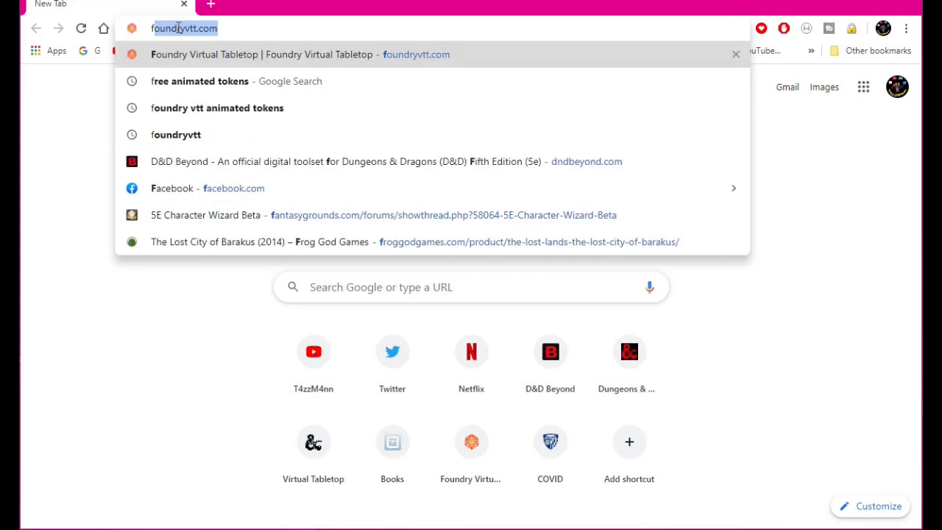
pyautogui.write('oundry')
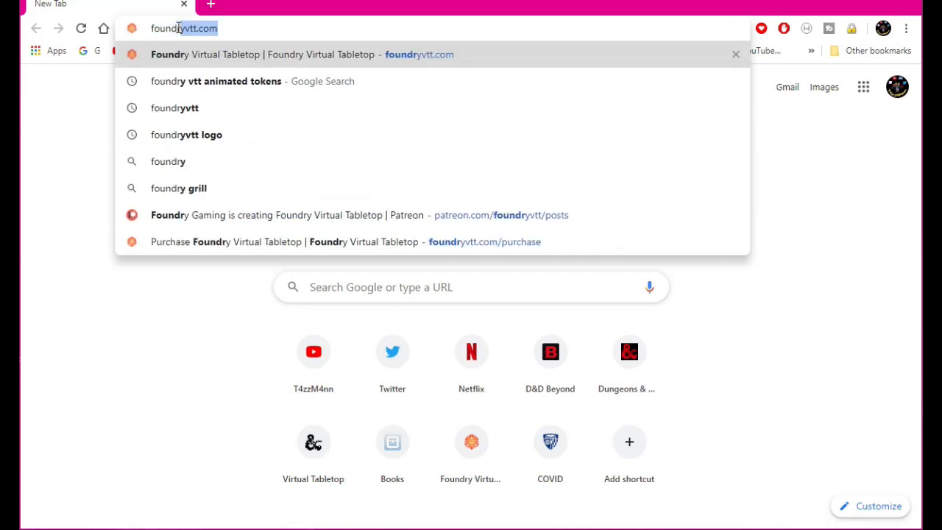
pyautogui.write('vtt.')
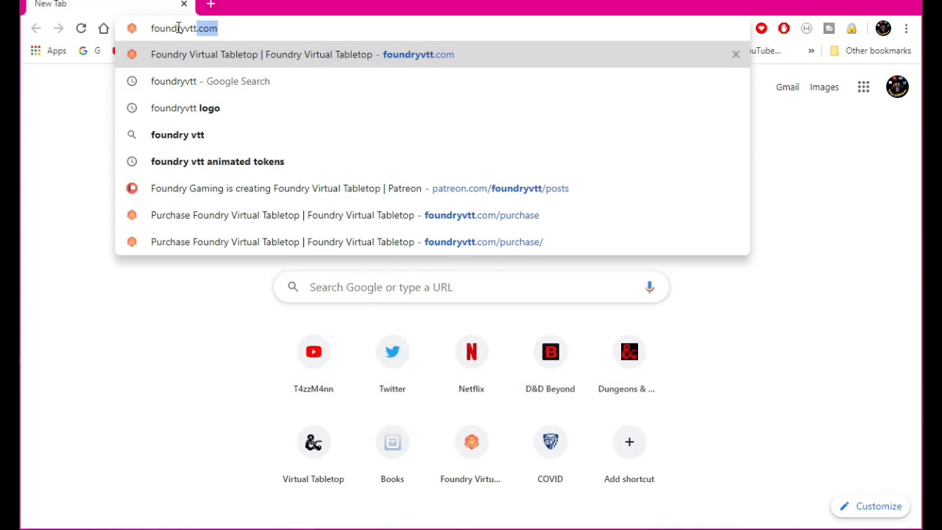
pyautogui.write('com')
pyautogui.press('Return')
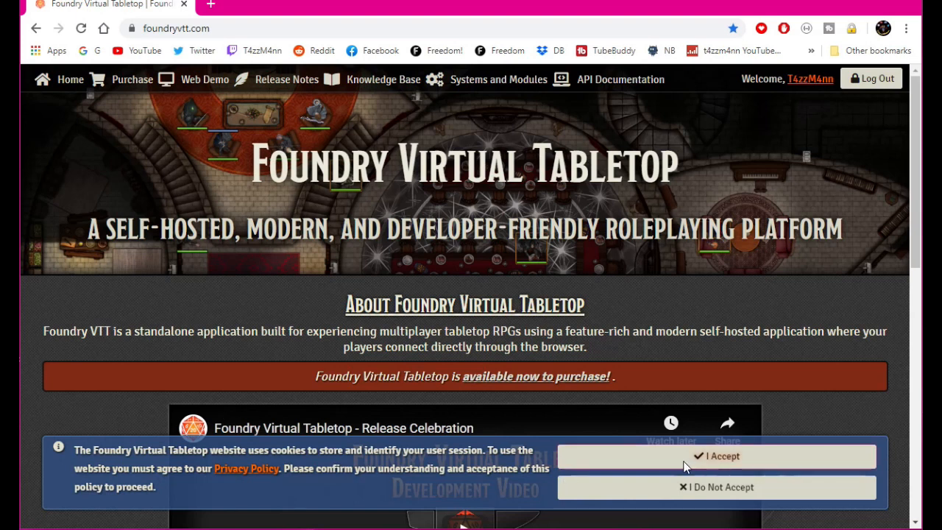
pyautogui.click(774, 462)
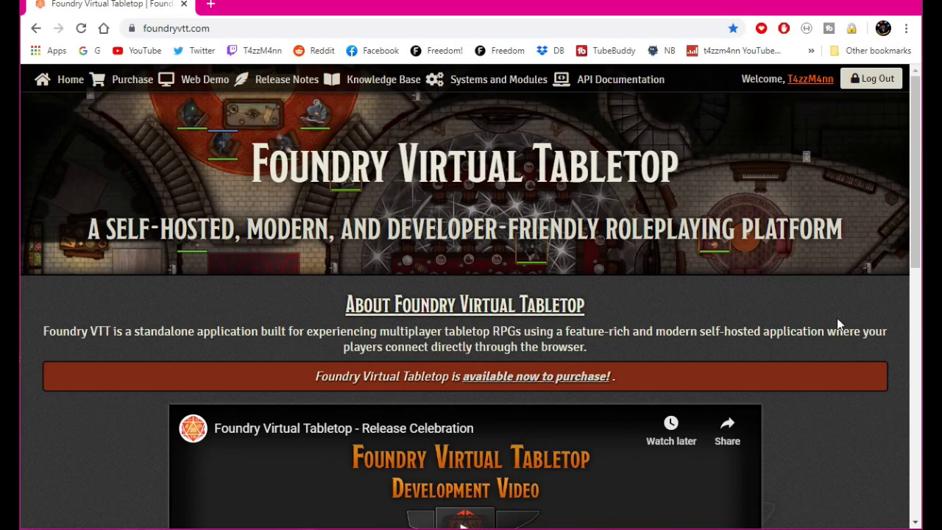
# Look over the home page and the software purchase page with its license cost, terms and payment form, and return to the home page
pyautogui.scroll(-2, 782, 255)
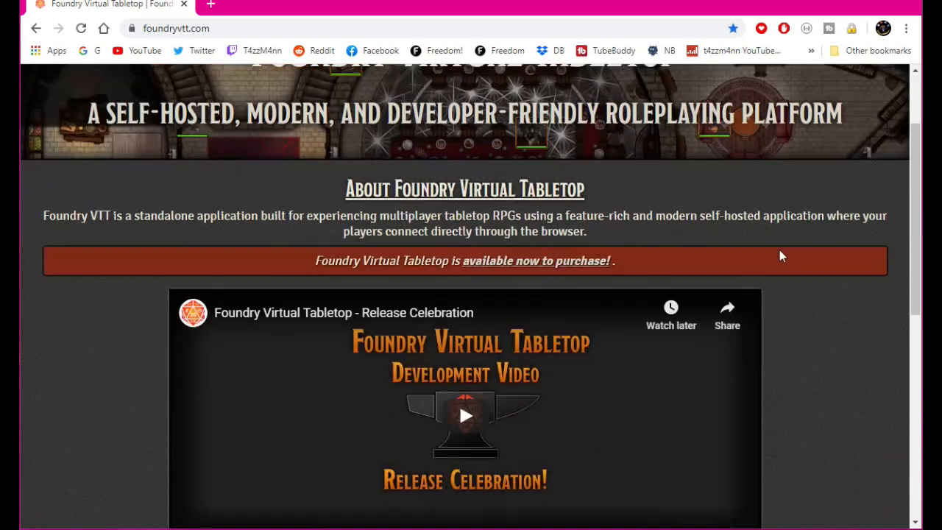
pyautogui.scroll(-1, 781, 249)
pyautogui.scroll(3, 791, 237)
pyautogui.scroll(-4, 791, 240)
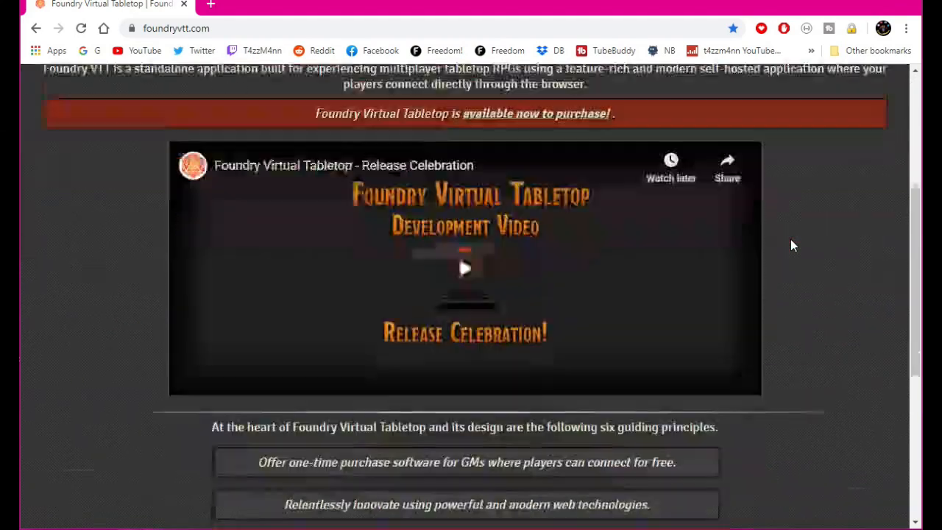
pyautogui.scroll(5, 818, 374)
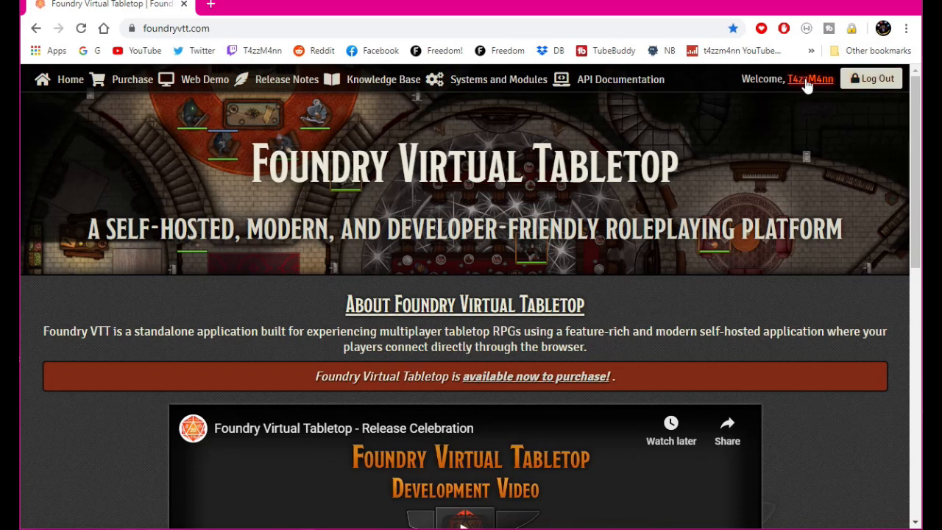
pyautogui.click(543, 382)
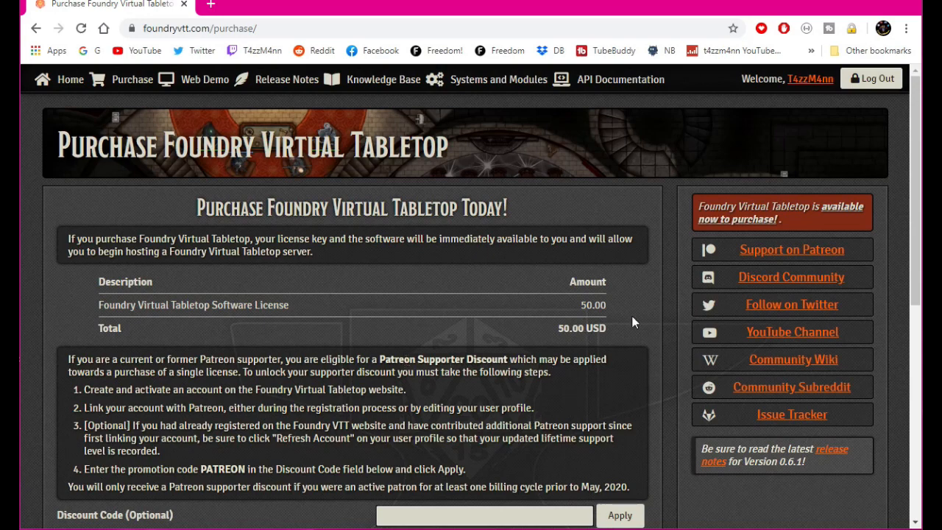
pyautogui.scroll(-6, 530, 425)
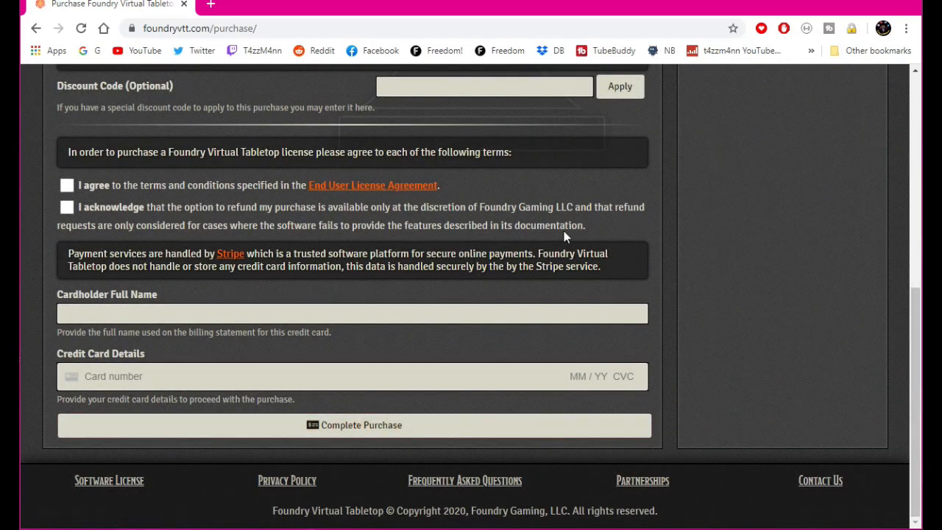
pyautogui.click(36, 28)
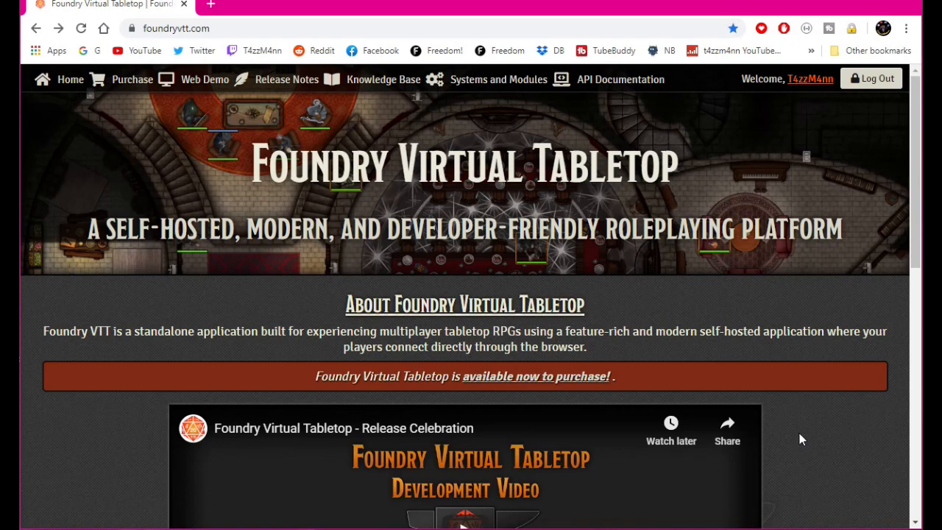
# Read the six guiding principles of Foundry Virtual Tabletop on the home page
pyautogui.scroll(-7, 802, 438)
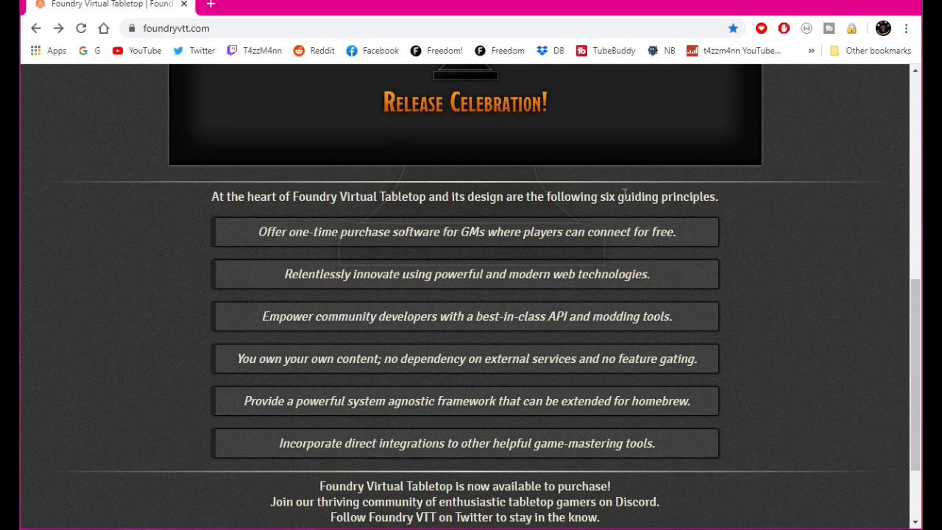
pyautogui.scroll(5, 771, 371)
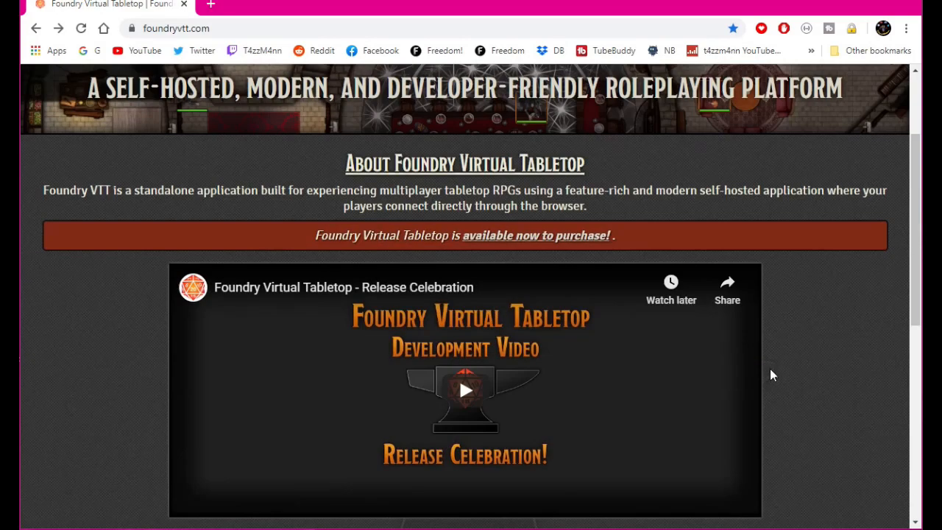
pyautogui.scroll(2, 771, 372)
pyautogui.scroll(-3, 775, 375)
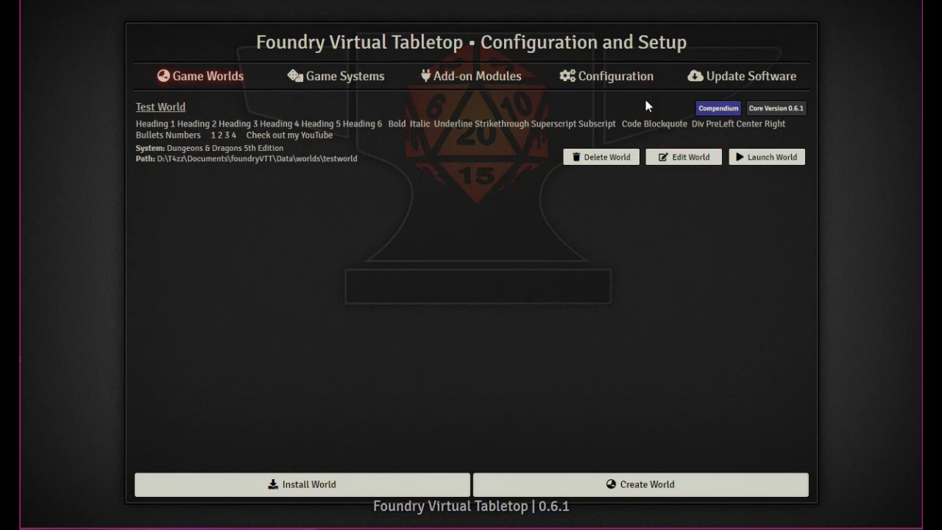
# In the Foundry Virtual Tabletop application's setup screen, review the software update options and the server configuration, including the Default World choices
pyautogui.click(751, 78)
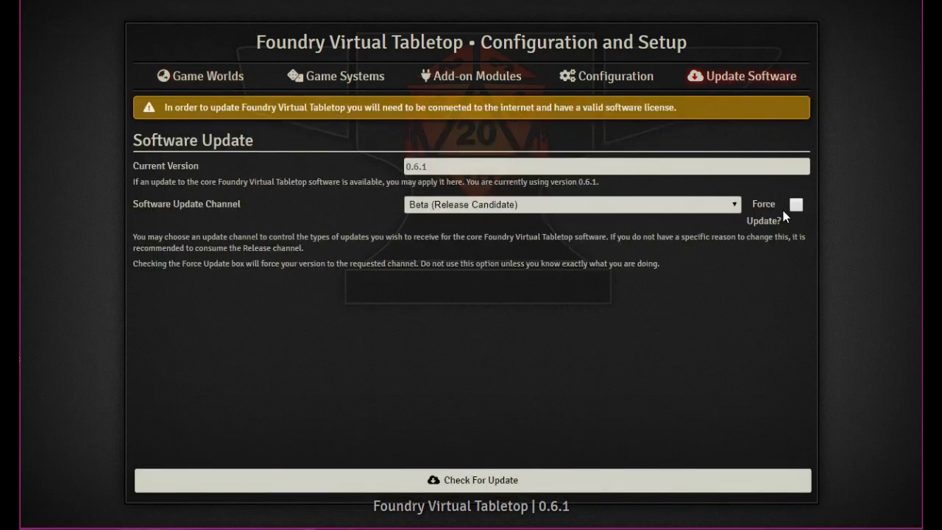
pyautogui.click(612, 81)
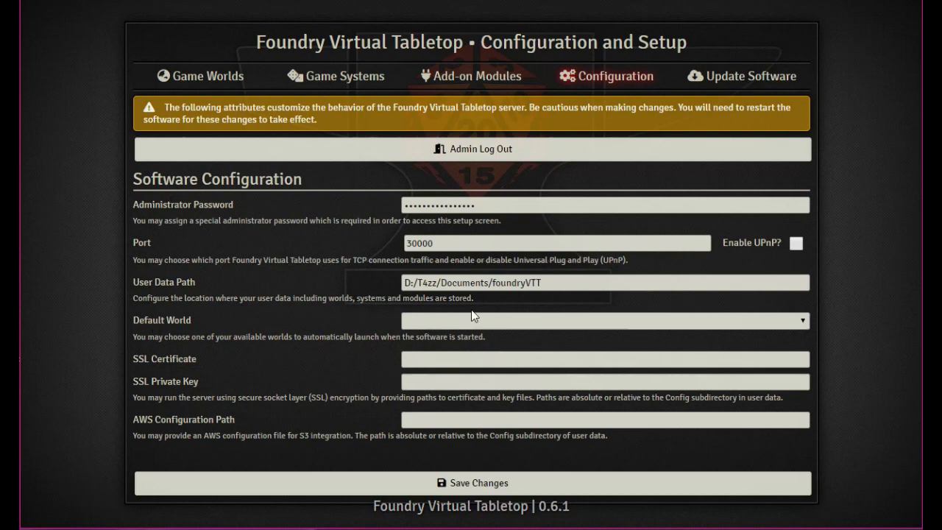
pyautogui.click(805, 322)
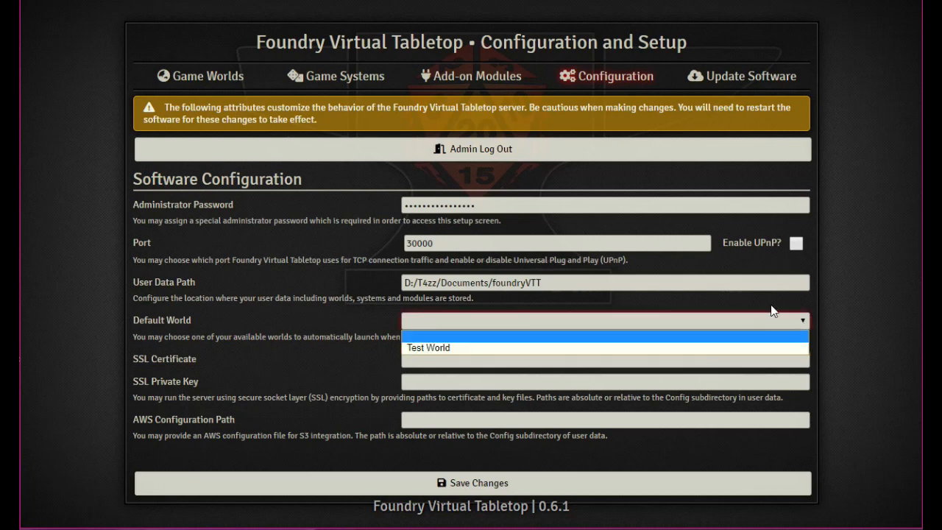
pyautogui.click(773, 312)
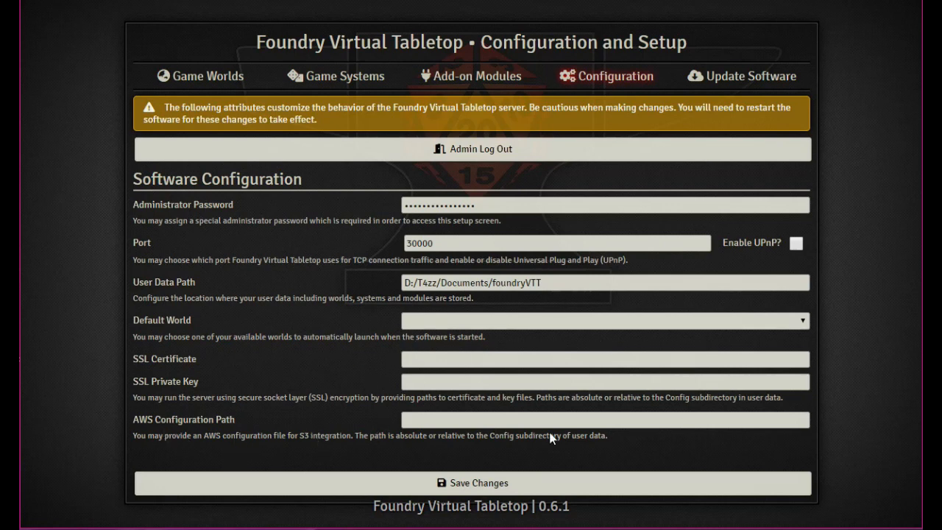
# Update all installed add-on modules and check their update status throughout the list
pyautogui.click(479, 81)
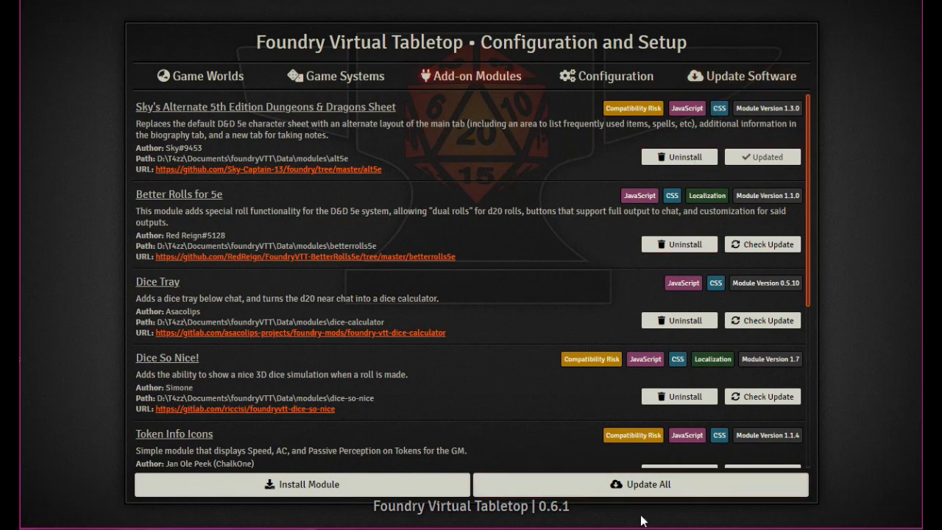
pyautogui.click(652, 487)
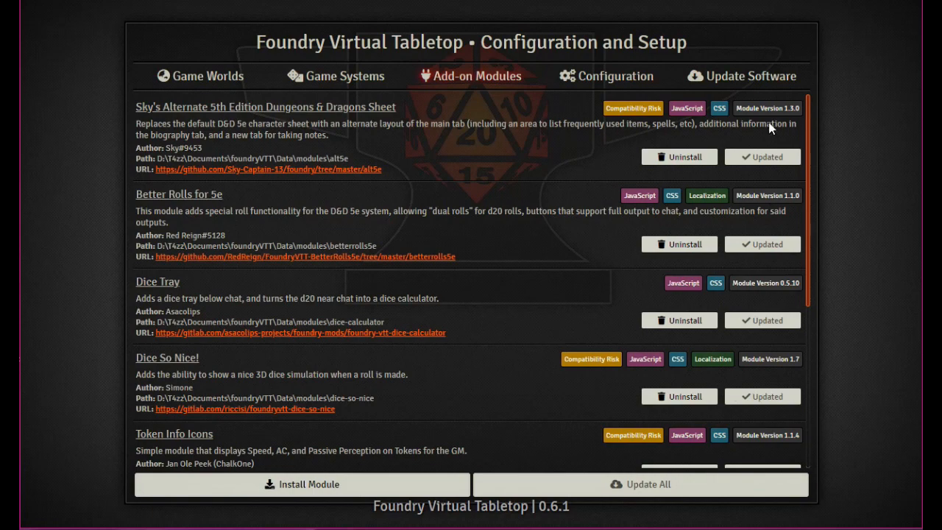
pyautogui.scroll(-4, 766, 368)
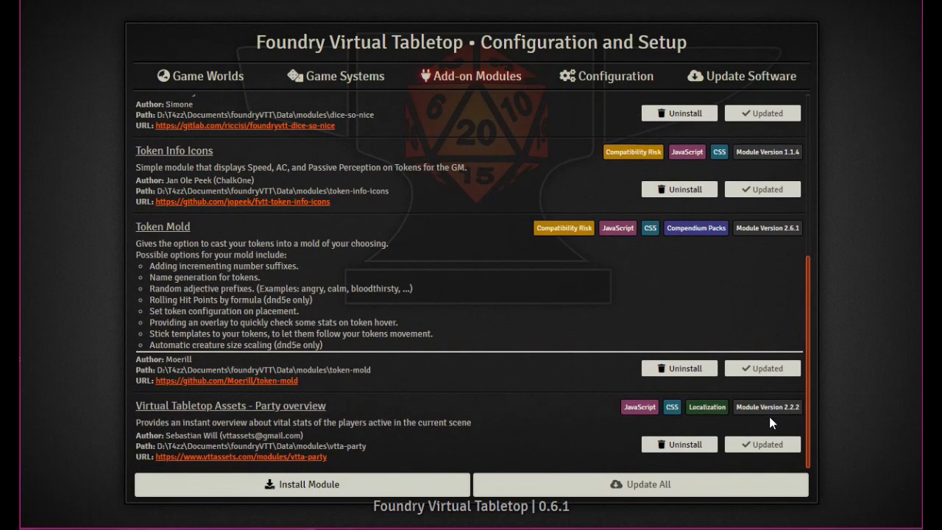
pyautogui.scroll(1, 769, 417)
pyautogui.scroll(4, 767, 429)
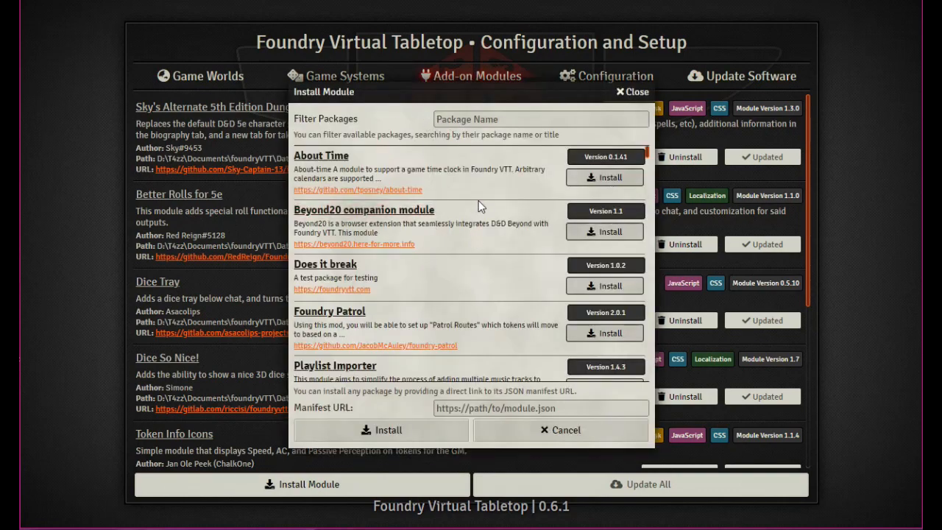
# Browse the list of add-on modules available for installation, then leave it without installing anything
pyautogui.scroll(-4, 458, 210)
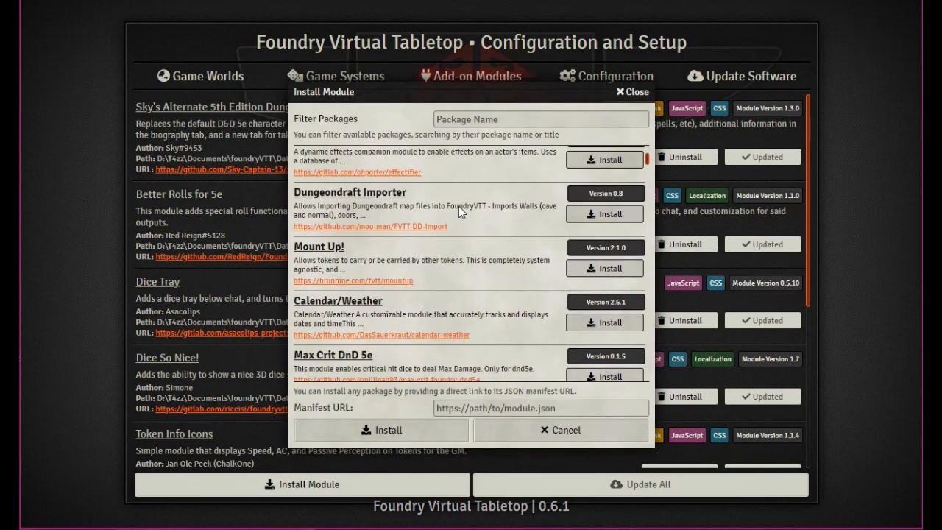
pyautogui.scroll(-3, 423, 233)
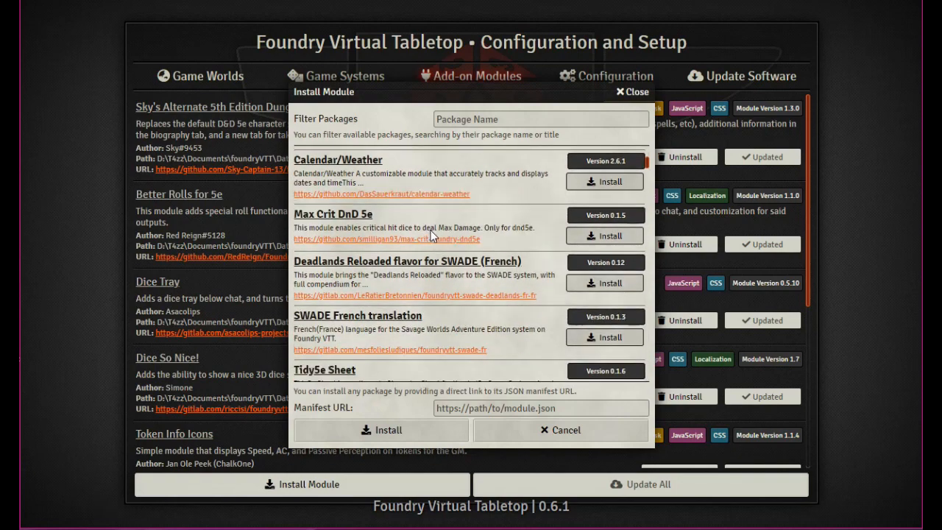
pyautogui.scroll(-5, 433, 235)
pyautogui.scroll(-15, 435, 231)
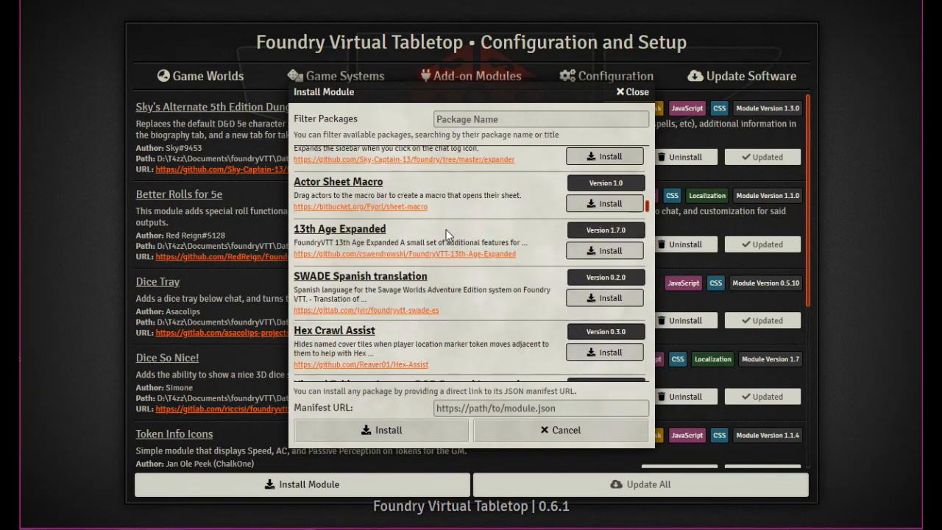
pyautogui.scroll(-15, 447, 237)
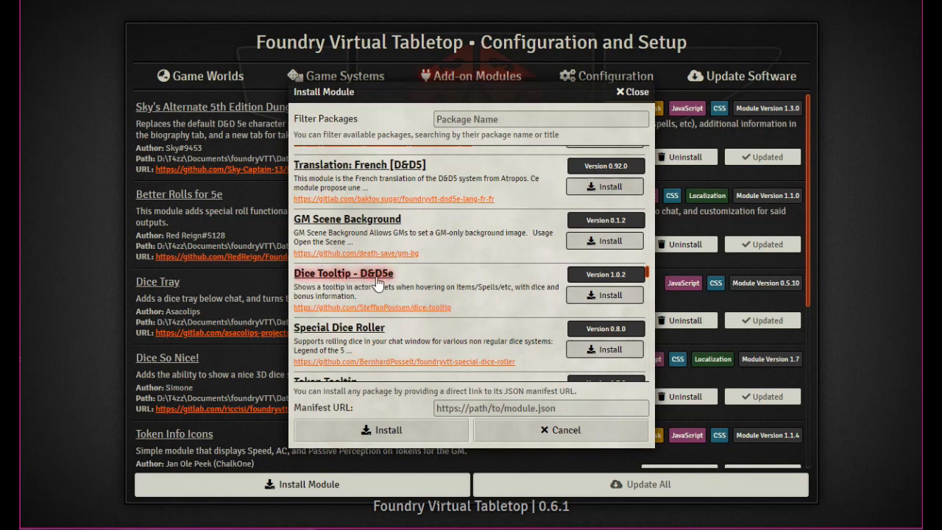
pyautogui.scroll(-8, 420, 233)
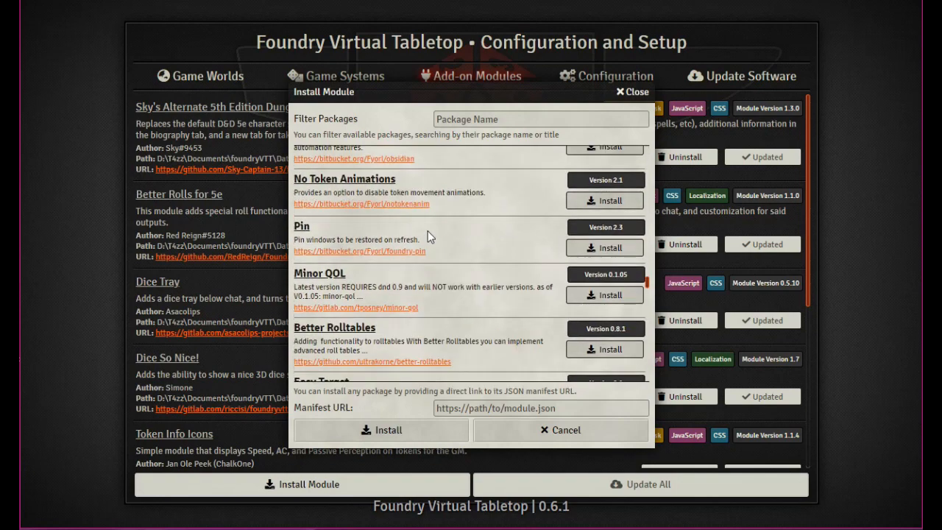
pyautogui.scroll(-5, 430, 226)
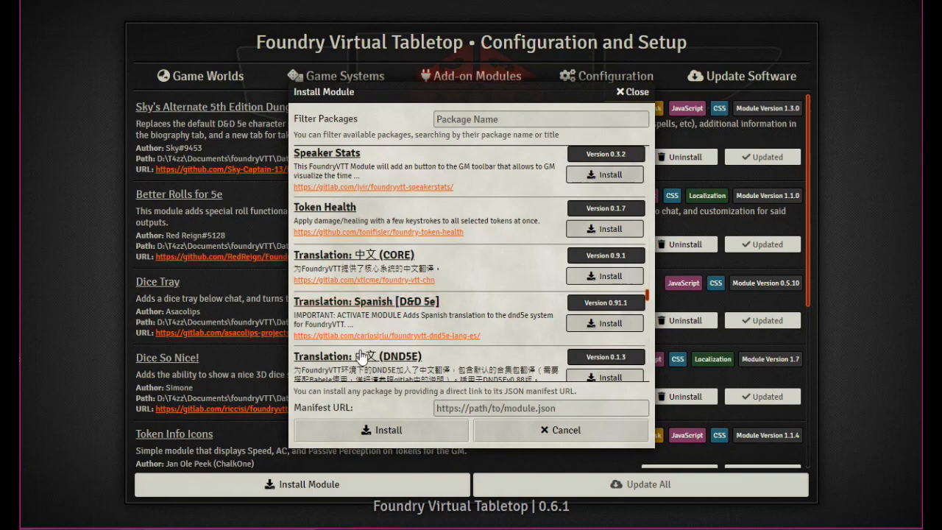
pyautogui.scroll(-1, 436, 375)
pyautogui.scroll(-3, 435, 372)
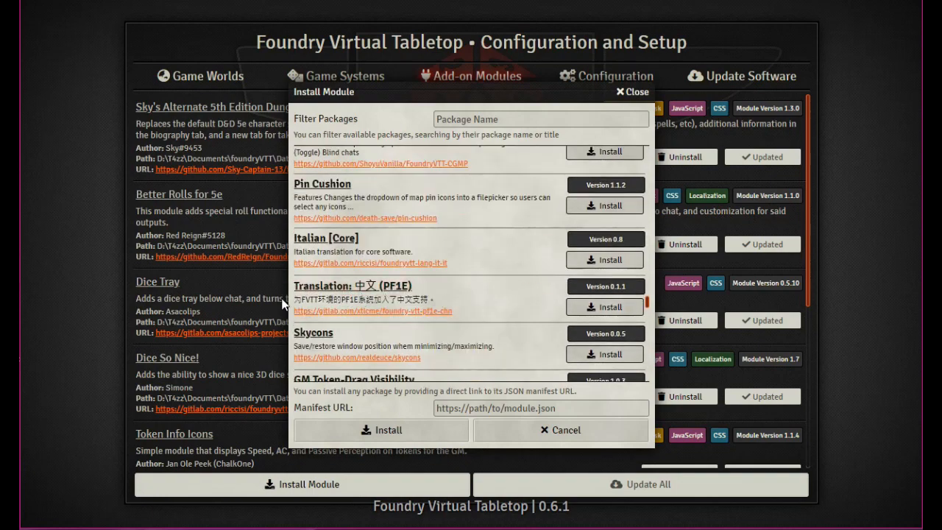
pyautogui.scroll(-5, 471, 309)
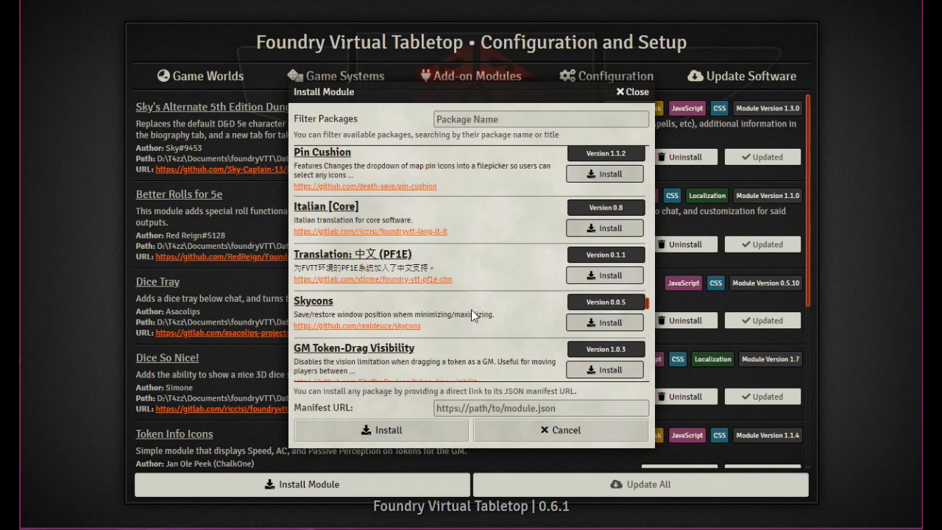
pyautogui.scroll(-6, 363, 227)
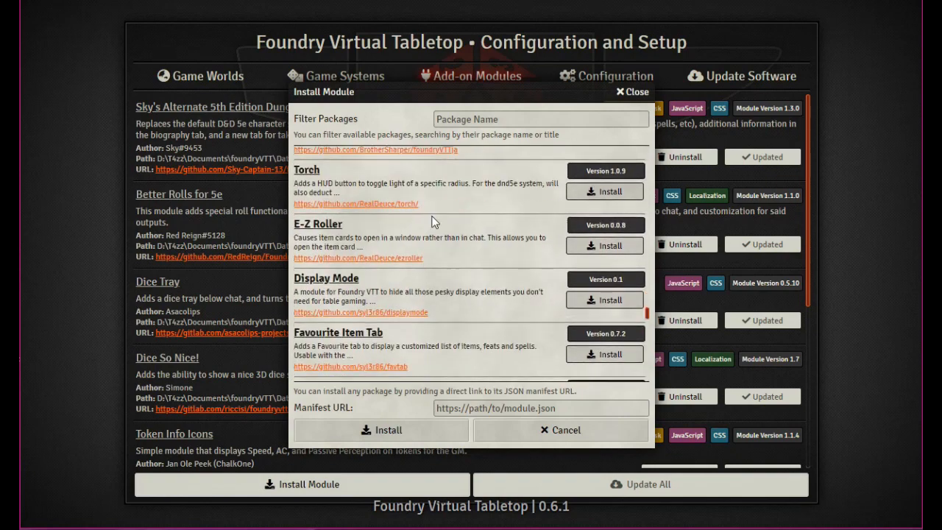
pyautogui.scroll(10, 435, 221)
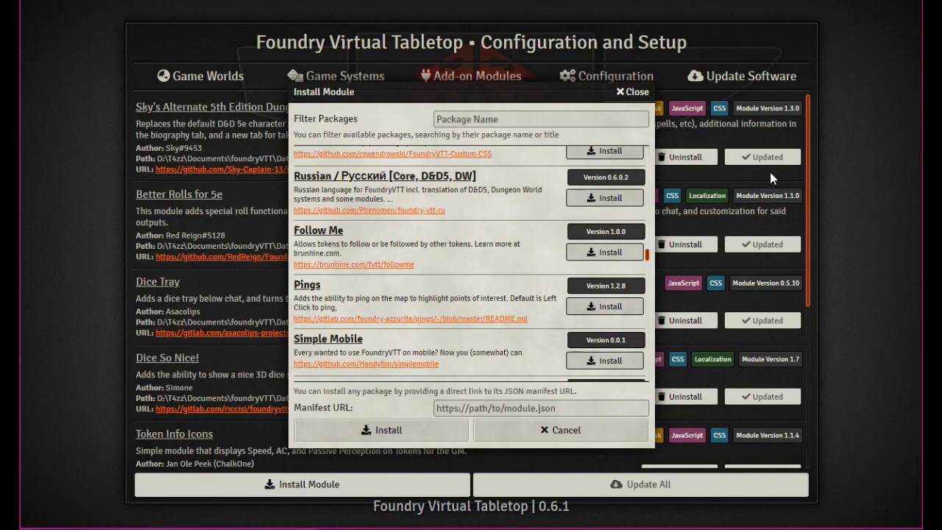
pyautogui.scroll(10, 410, 272)
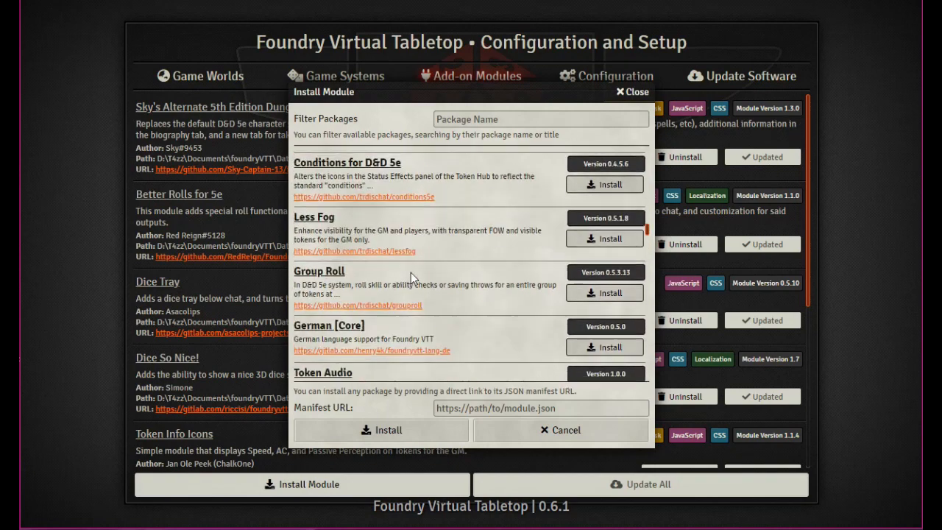
pyautogui.scroll(10, 456, 257)
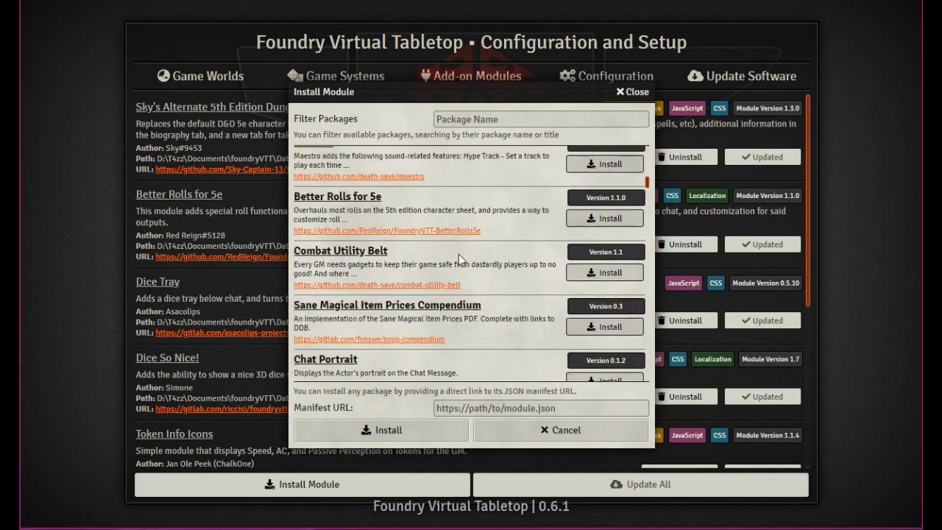
pyautogui.scroll(10, 459, 253)
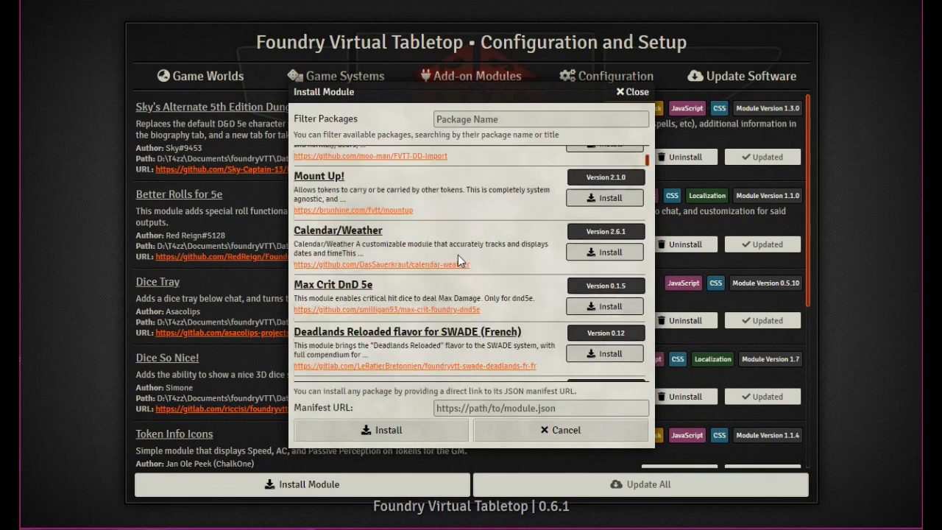
pyautogui.scroll(-10, 461, 227)
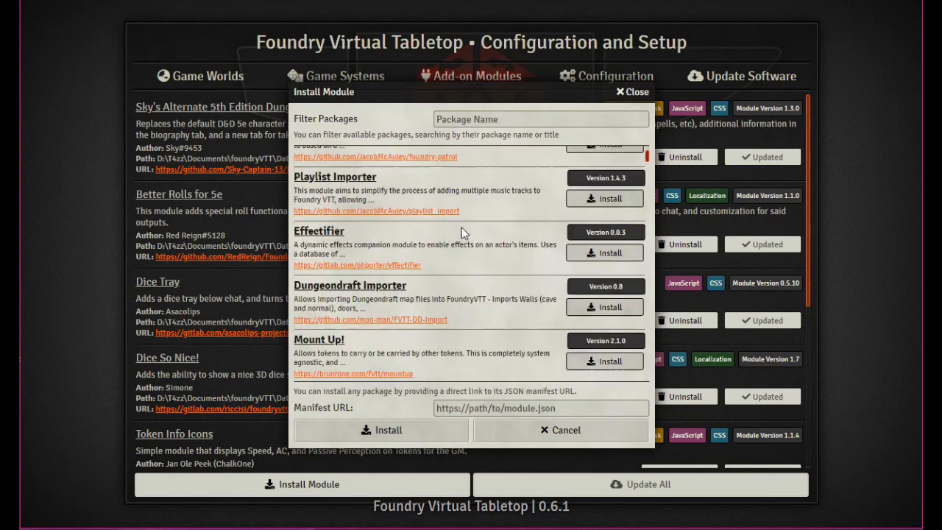
pyautogui.scroll(-1, 462, 227)
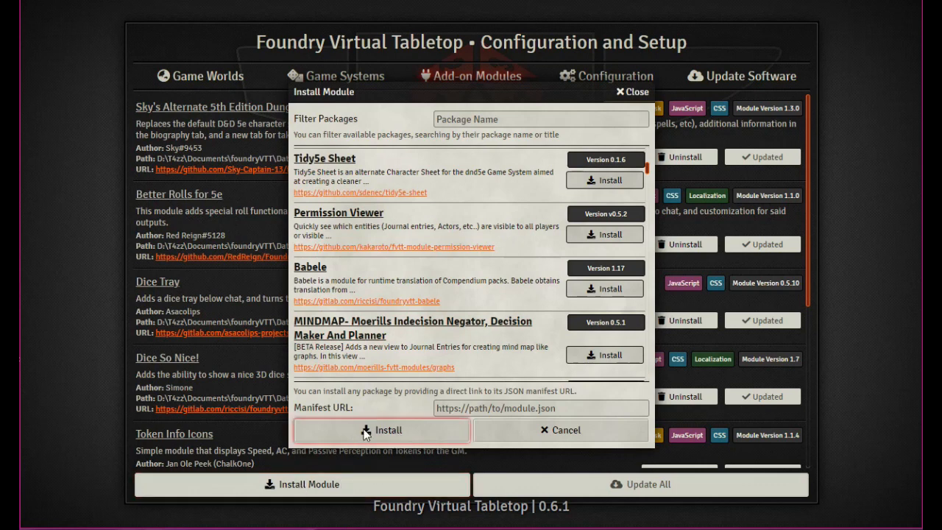
pyautogui.click(551, 428)
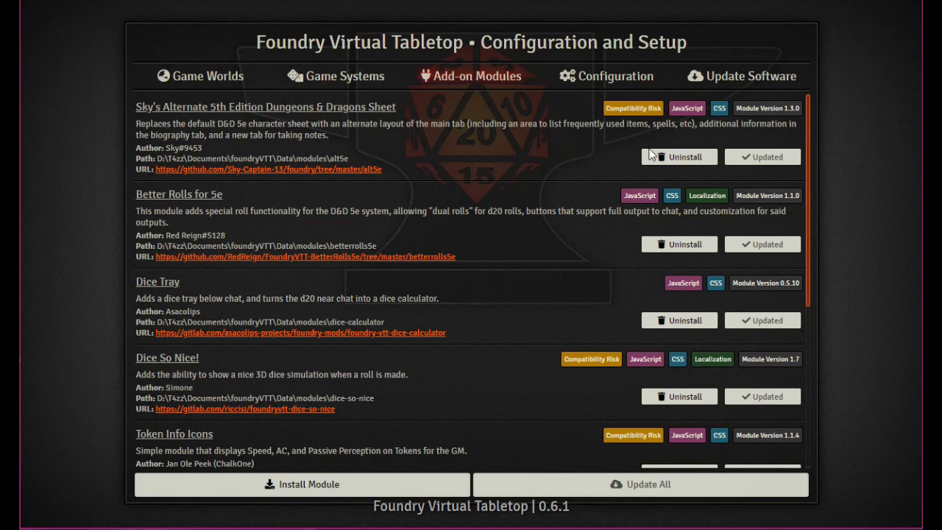
# Browse the game systems available for installation without installing any, and check the installed Dungeons & Dragons 5th Edition system for updates
pyautogui.click(330, 81)
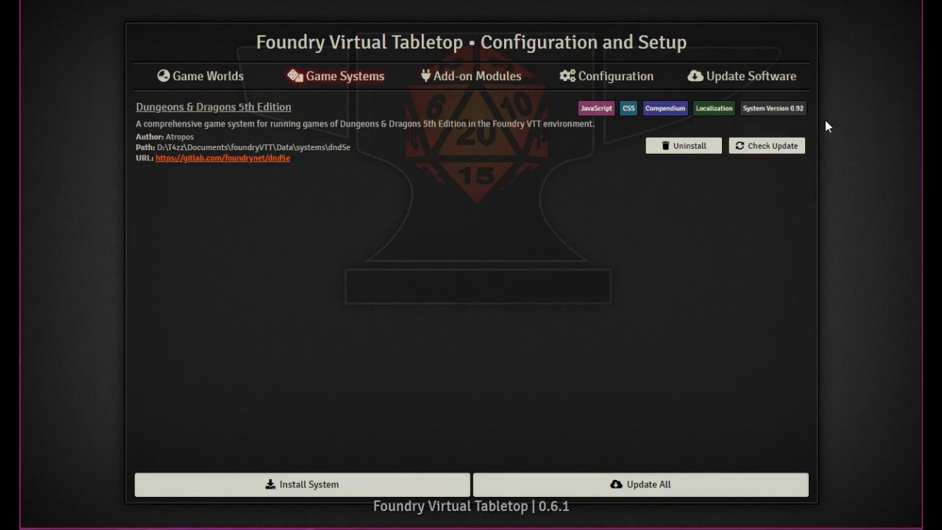
pyautogui.click(298, 492)
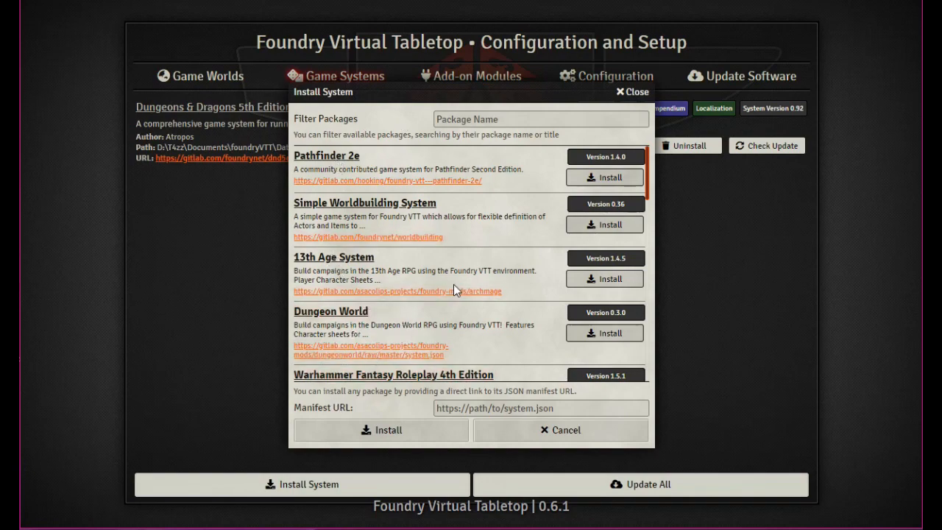
pyautogui.scroll(-10, 463, 229)
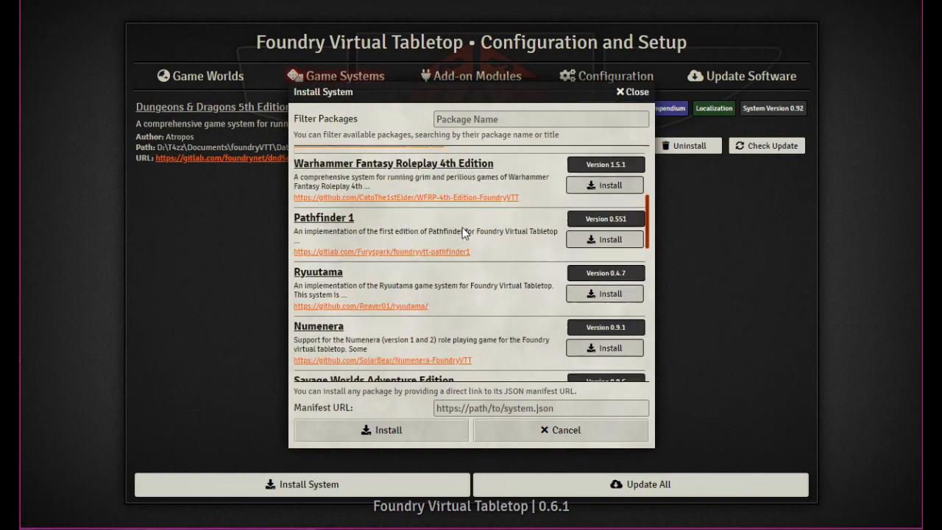
pyautogui.scroll(-3, 462, 231)
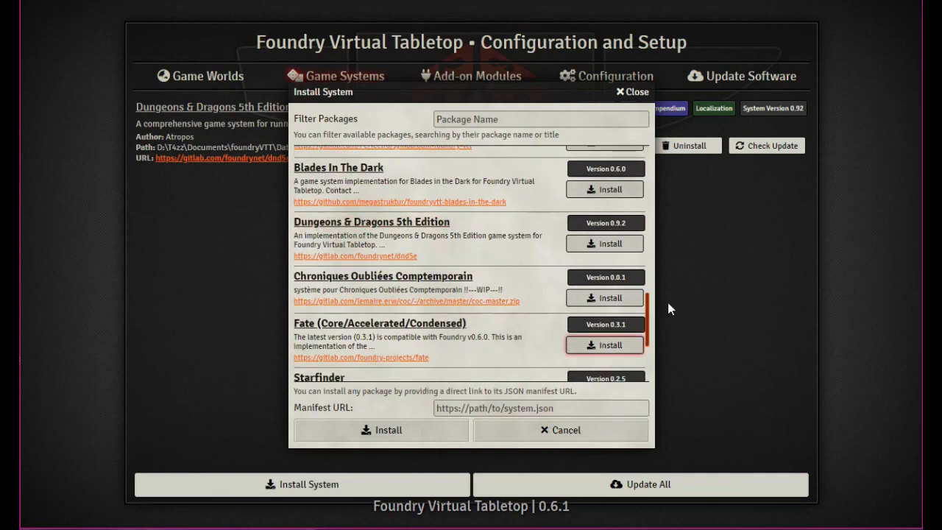
pyautogui.click(557, 435)
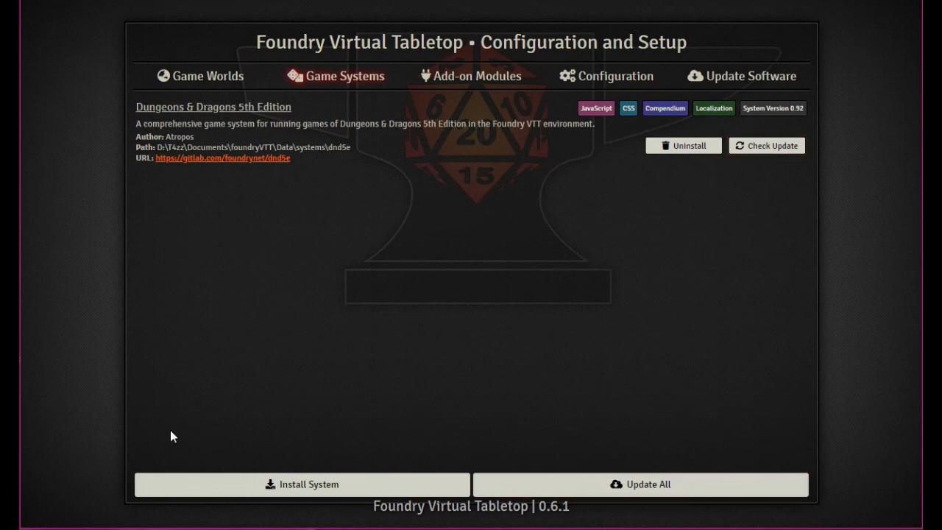
pyautogui.click(761, 147)
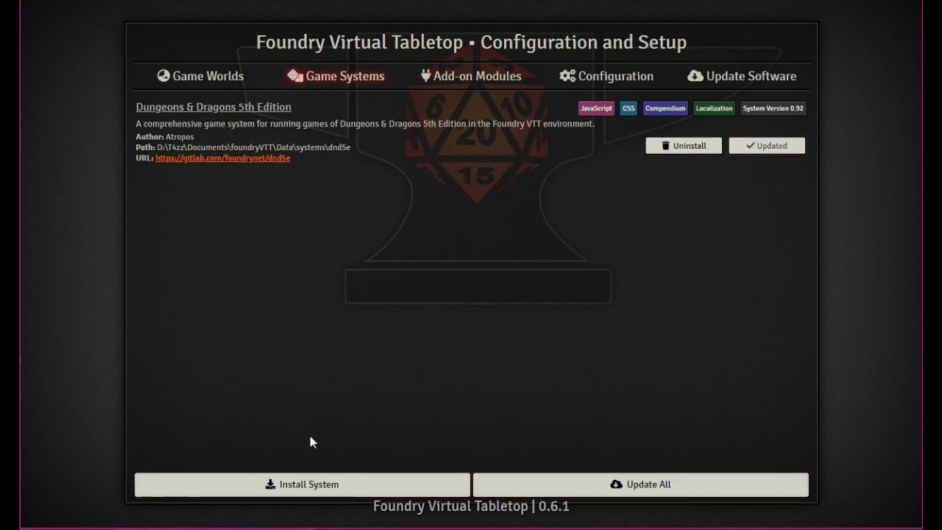
# Review the game worlds overview and the world installation options, including the Manifest URL, and leave without installing a world
pyautogui.click(218, 85)
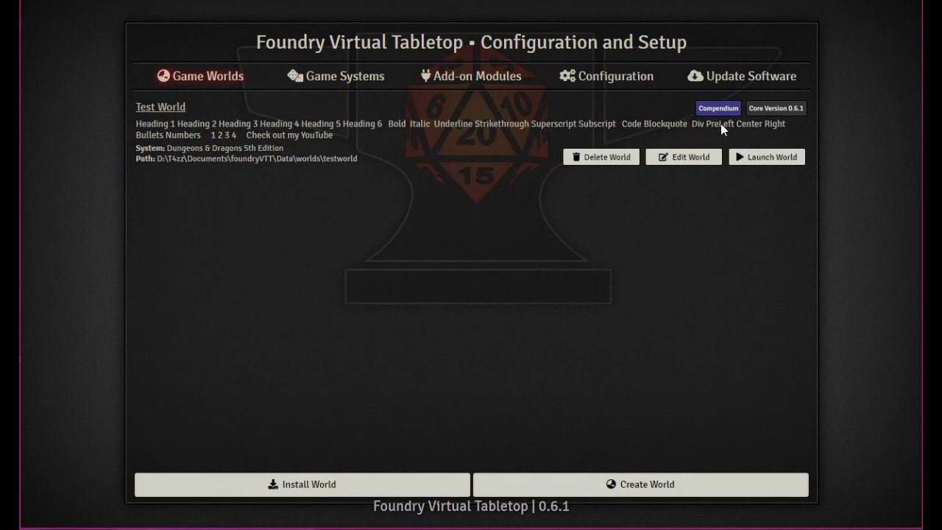
pyautogui.click(297, 492)
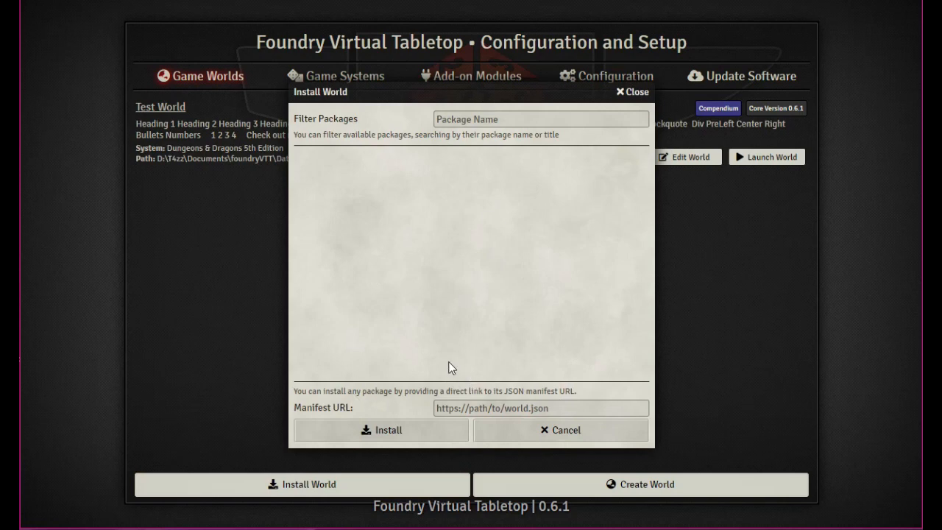
pyautogui.click(563, 406)
pyautogui.click(550, 427)
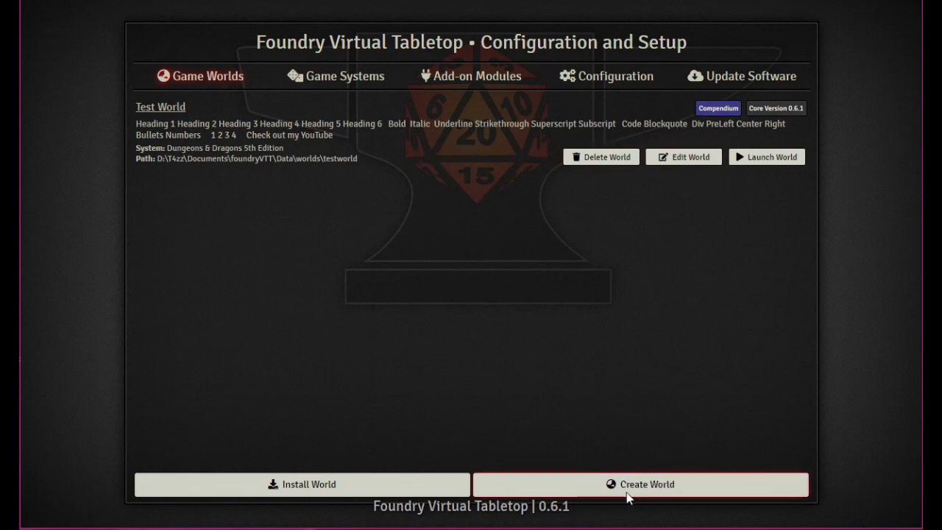
# Review the new world form's title, data path and game system fields, trying Dungeons & Dragons 5th Edition, and close it without creating a world
pyautogui.click(655, 483)
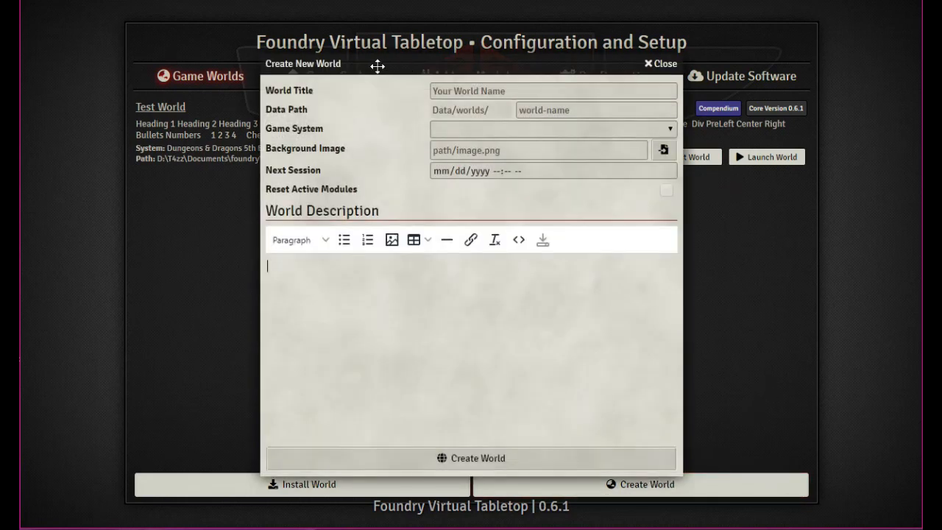
pyautogui.click(520, 89)
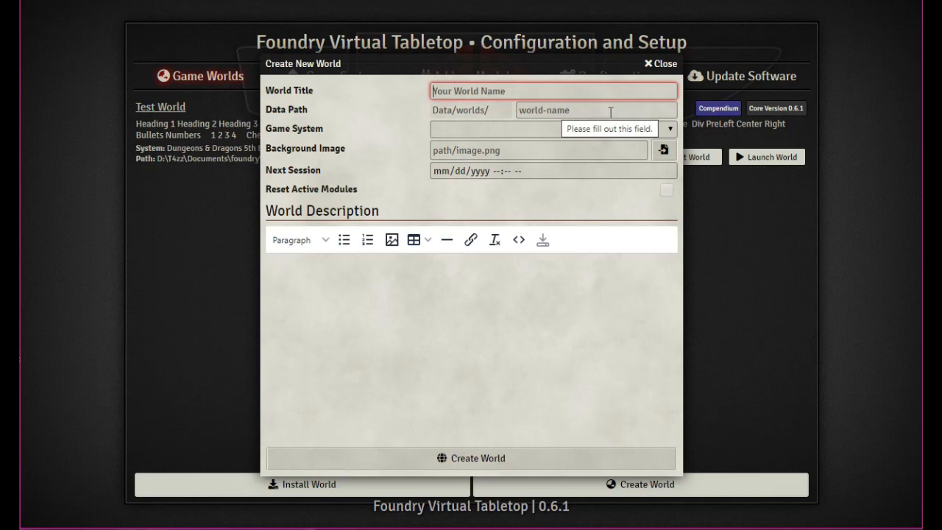
pyautogui.click(545, 109)
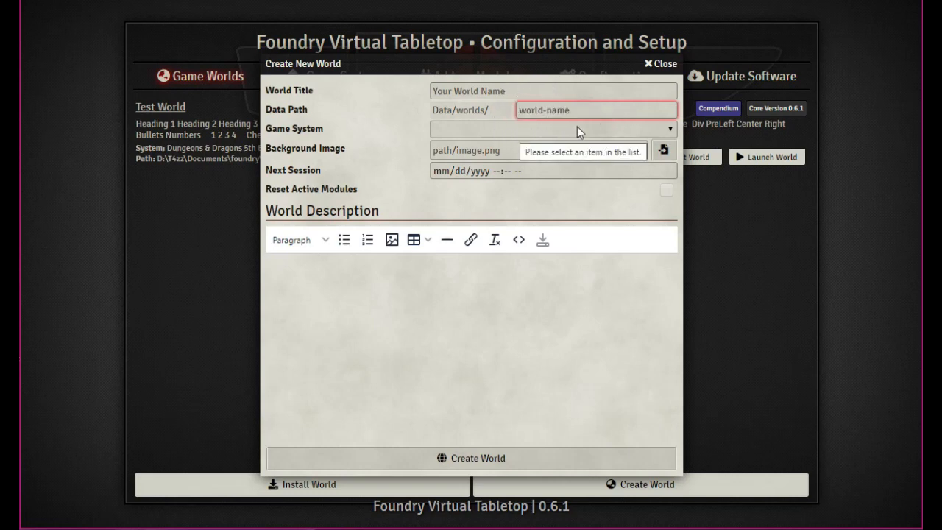
pyautogui.click(669, 129)
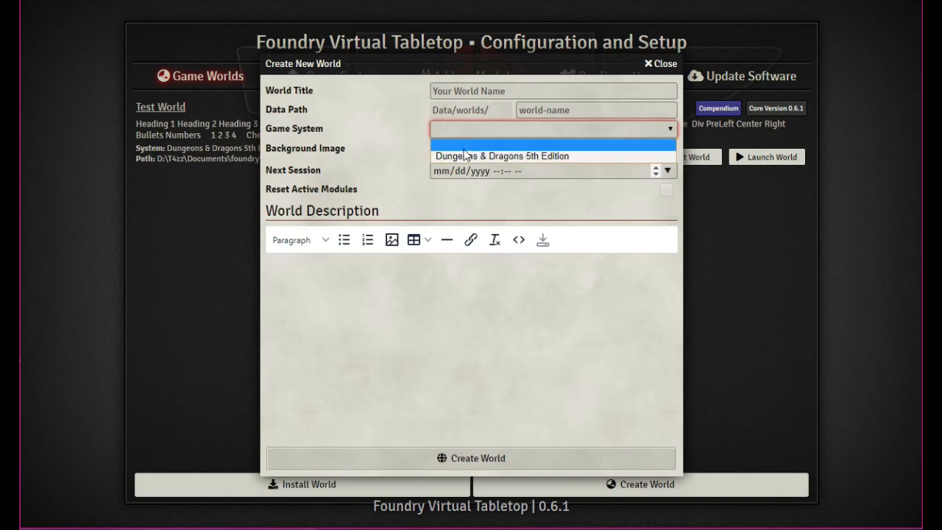
pyautogui.click(487, 157)
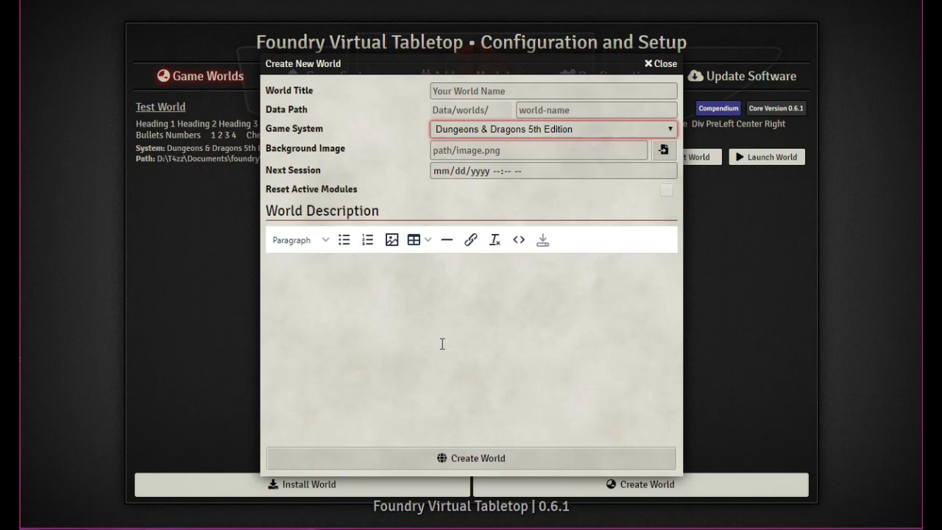
pyautogui.click(659, 64)
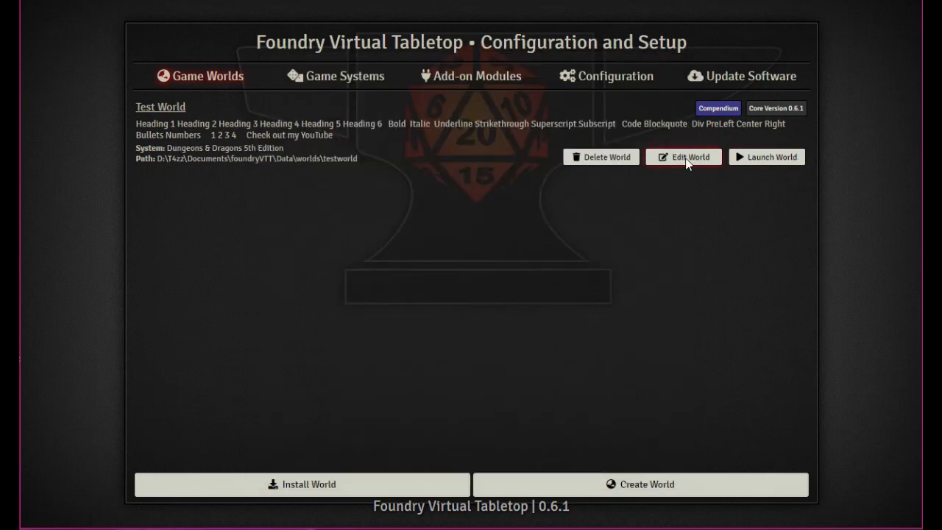
# Open Test World for editing and examine the description editor's heading, inline, block, alignment and custom text formats without applying any
pyautogui.click(687, 158)
pyautogui.scroll(-2, 493, 266)
pyautogui.scroll(3, 442, 291)
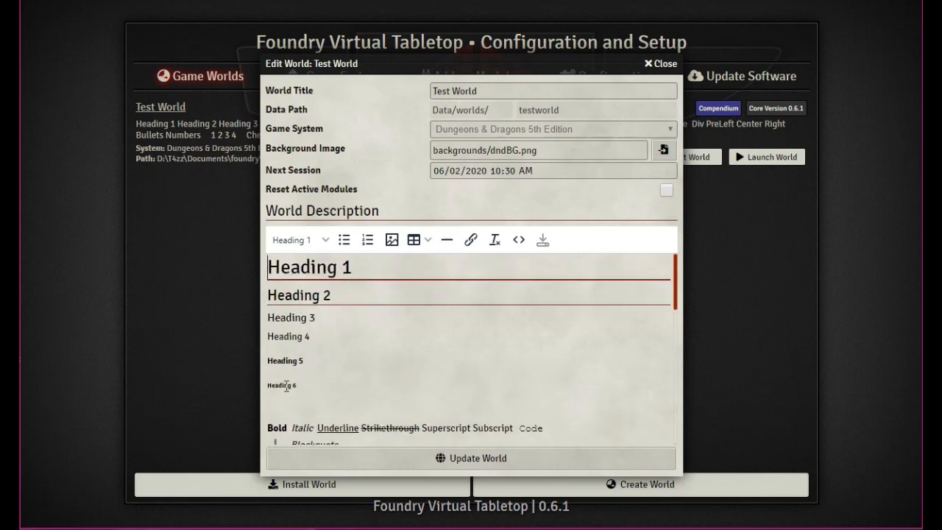
pyautogui.click(324, 240)
pyautogui.moveTo(303, 274)
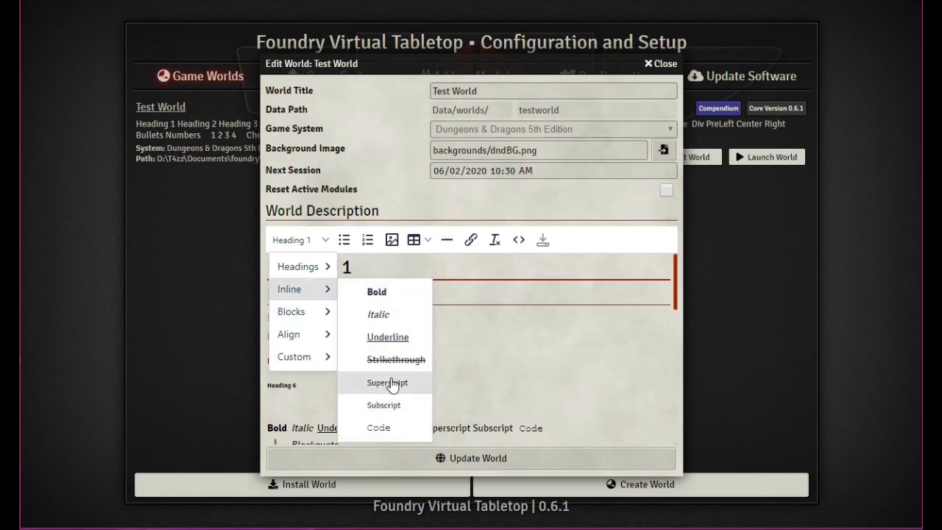
pyautogui.moveTo(296, 315)
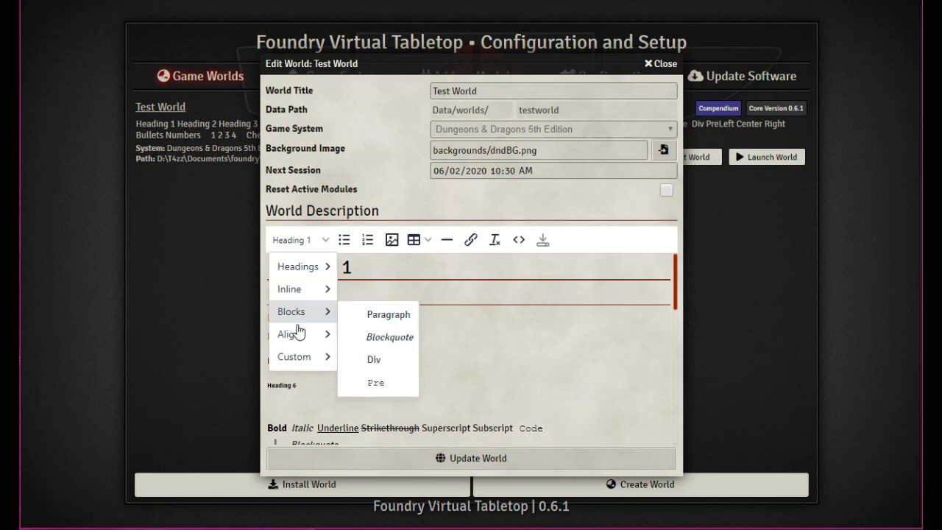
pyautogui.moveTo(294, 368)
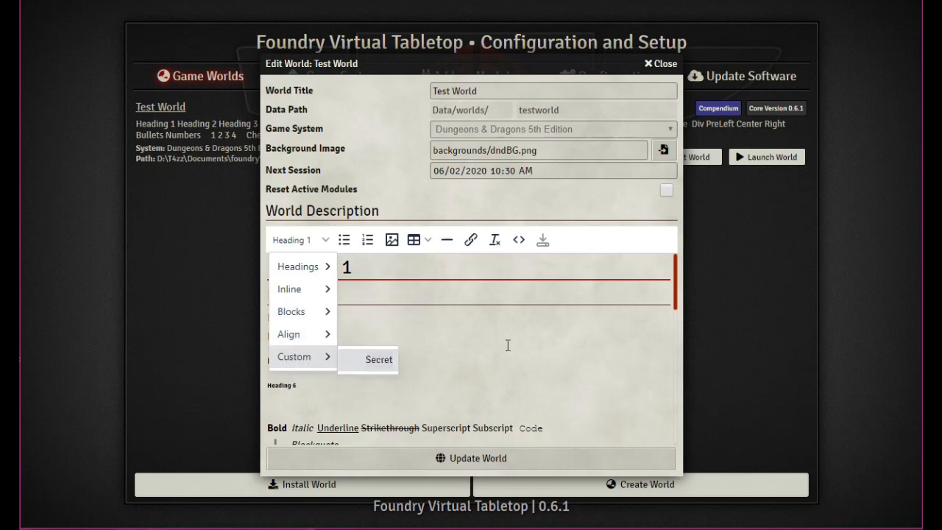
pyautogui.scroll(-5, 516, 331)
pyautogui.scroll(5, 541, 311)
pyautogui.click(540, 311)
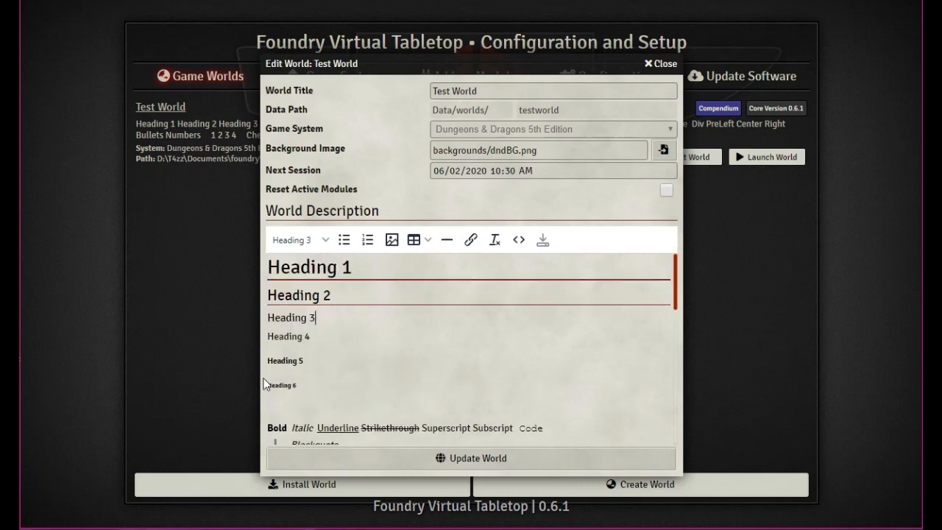
# Look through the formatting samples in the world description, from the headings down to the image, table and link
pyautogui.scroll(-2, 434, 374)
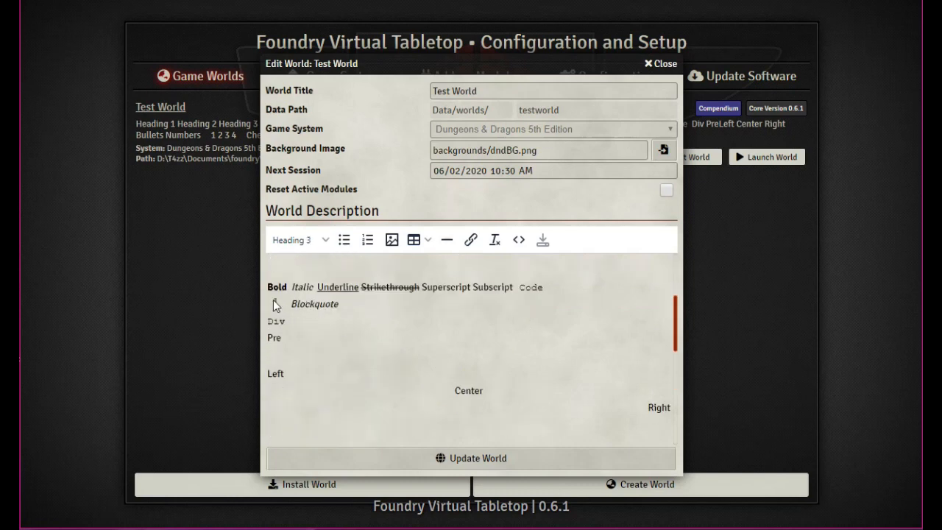
pyautogui.scroll(-2, 508, 302)
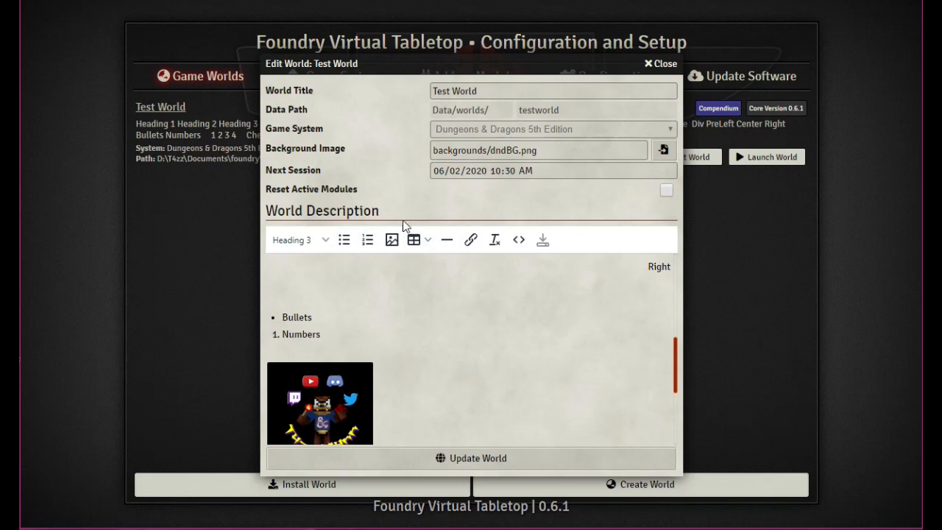
pyautogui.scroll(-3, 425, 313)
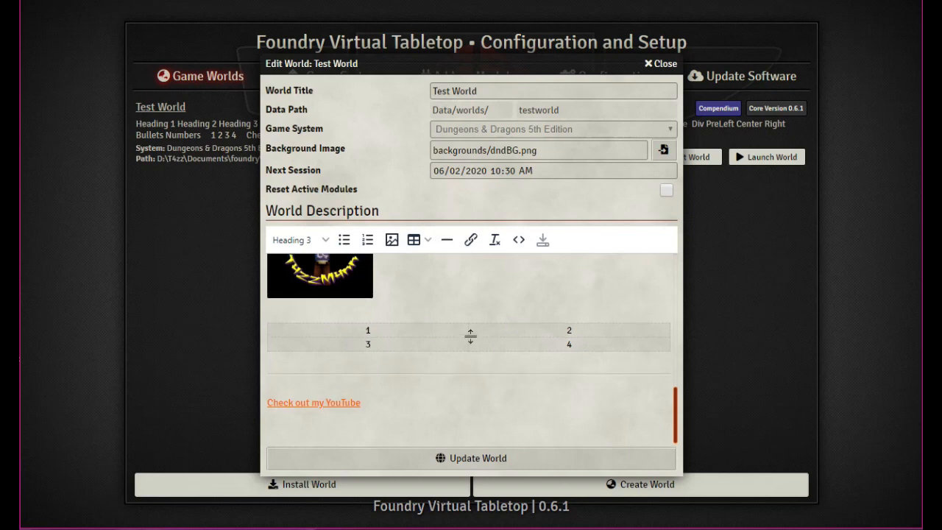
pyautogui.scroll(4, 482, 344)
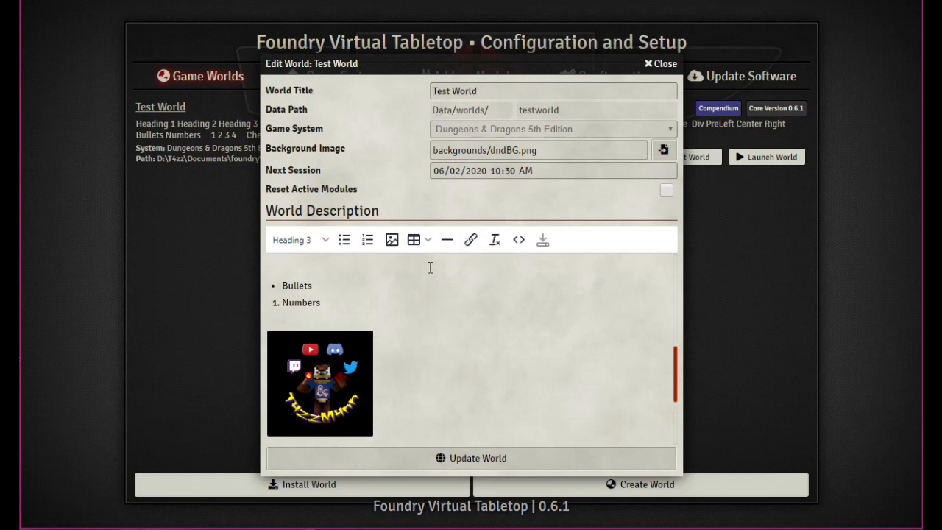
# Inspect the source path and dimensions of the avatar image in the world description, then leave its settings unchanged
pyautogui.click(321, 372)
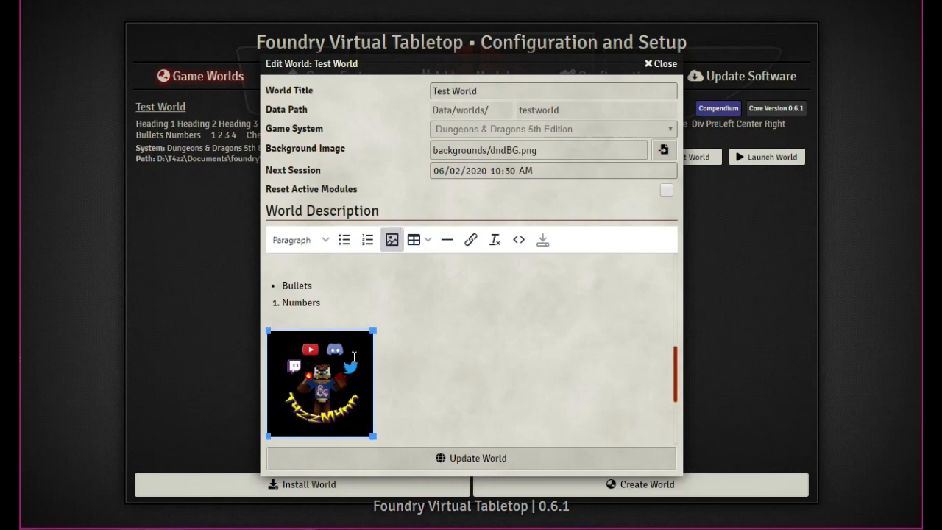
pyautogui.click(392, 240)
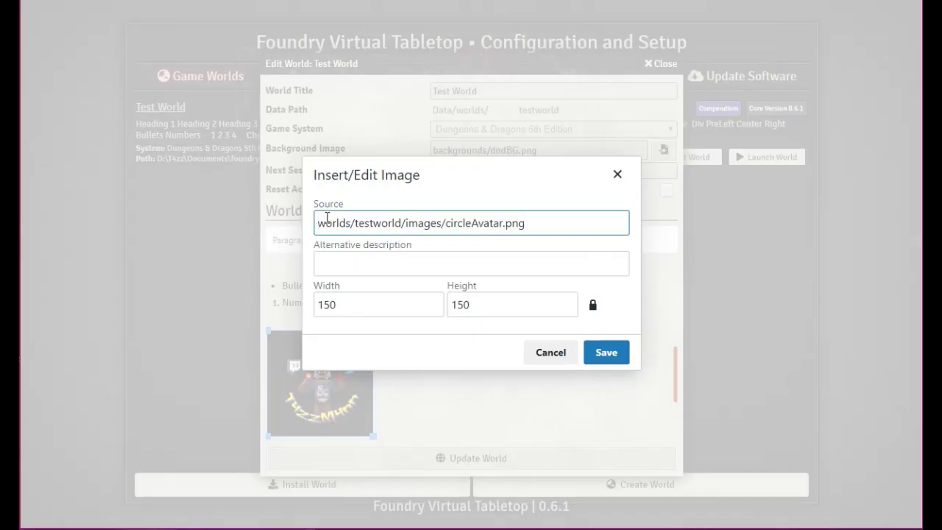
pyautogui.moveTo(318, 223); pyautogui.dragTo(352, 224)
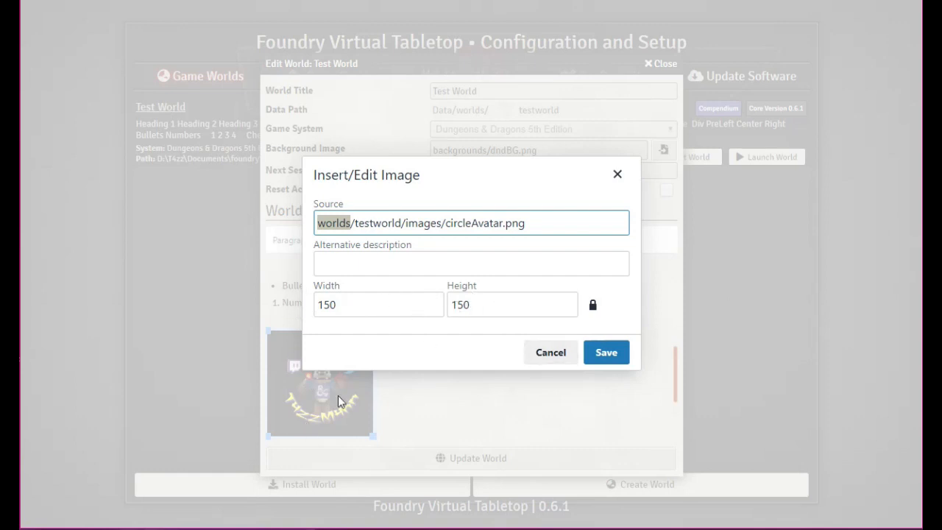
pyautogui.click(551, 353)
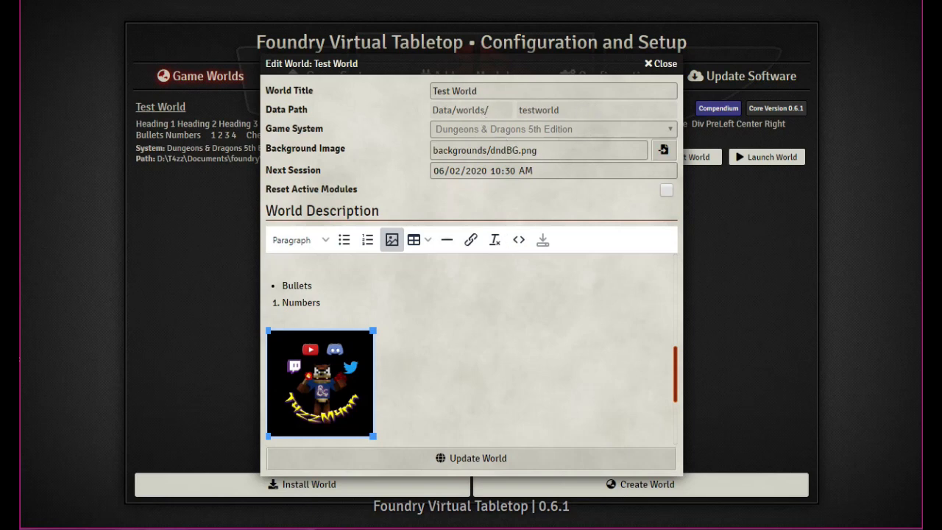
# Switch to File Explorer and browse the foundryVTT Data folder through worlds and testworld to its images folder
pyautogui.hotkey('alt', 'Tab')
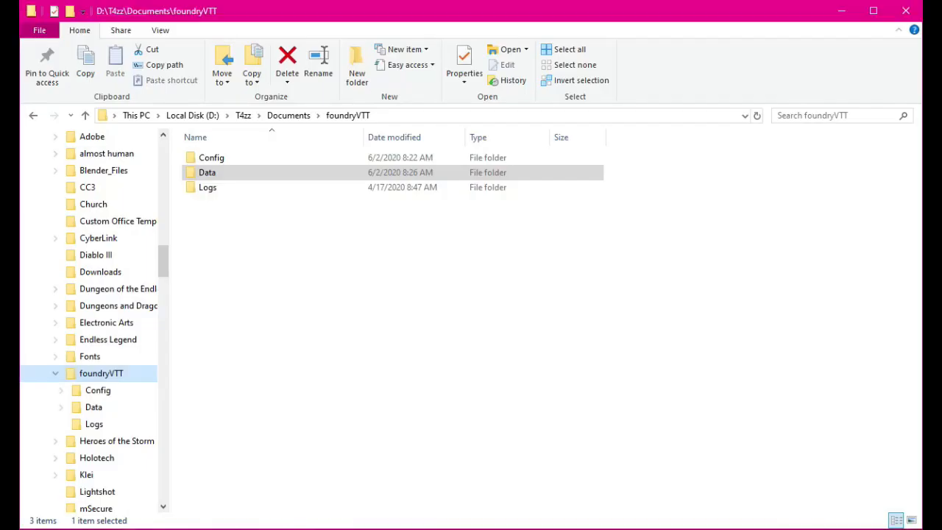
pyautogui.click(90, 412)
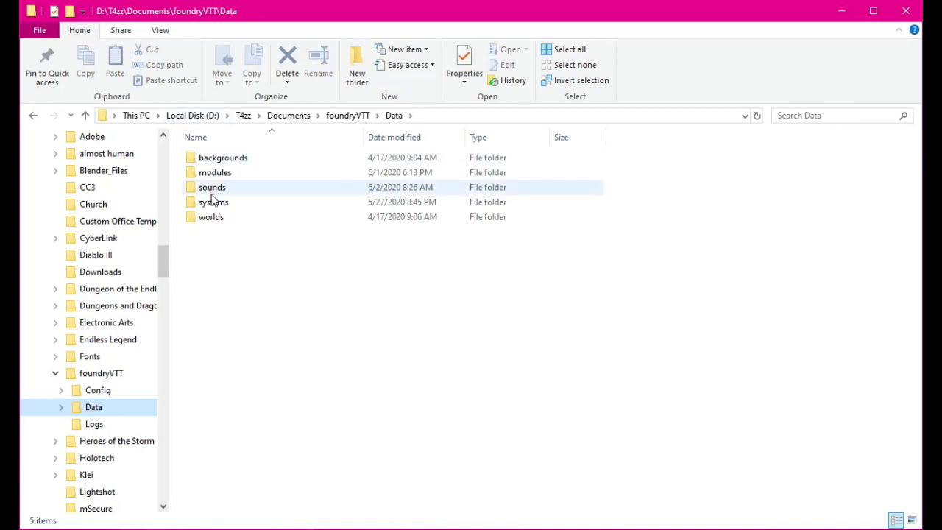
pyautogui.moveTo(203, 219)
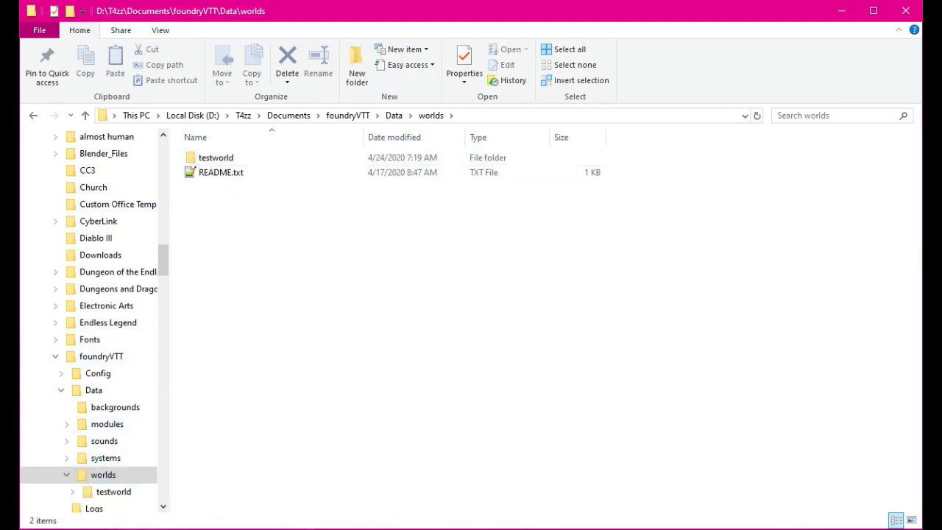
pyautogui.click(102, 479)
pyautogui.doubleClick(223, 158)
pyautogui.doubleClick(213, 175)
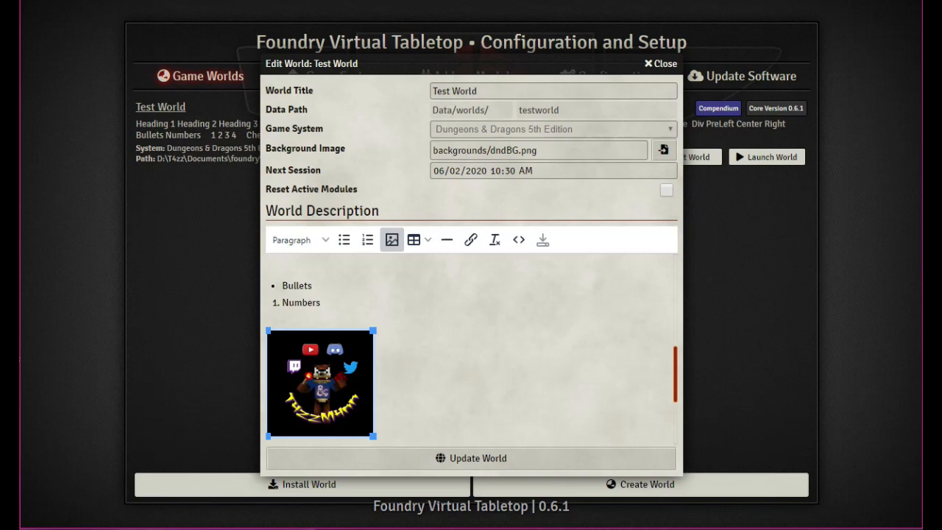
# View the contents of the backgrounds folder under foundryVTT Data, then return to Foundry Virtual Tabletop
pyautogui.hotkey('alt', 'Tab')
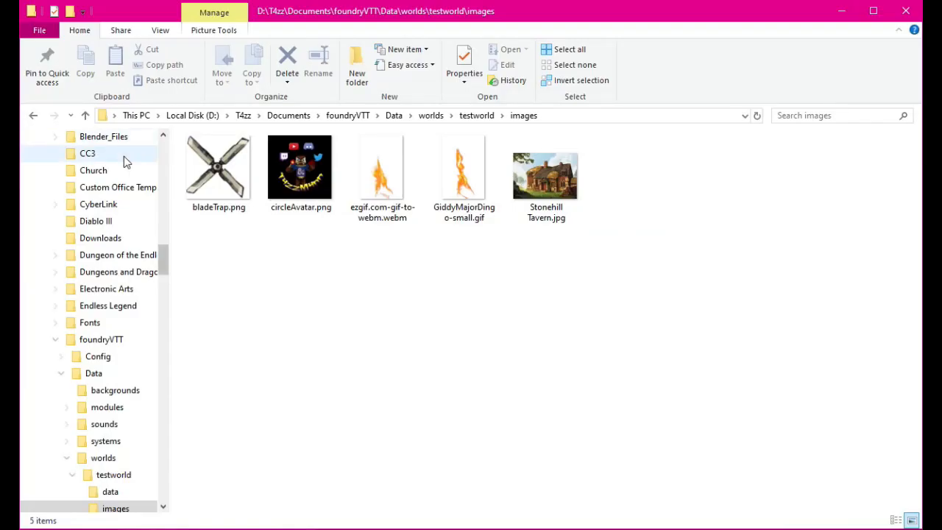
pyautogui.scroll(-1, 113, 459)
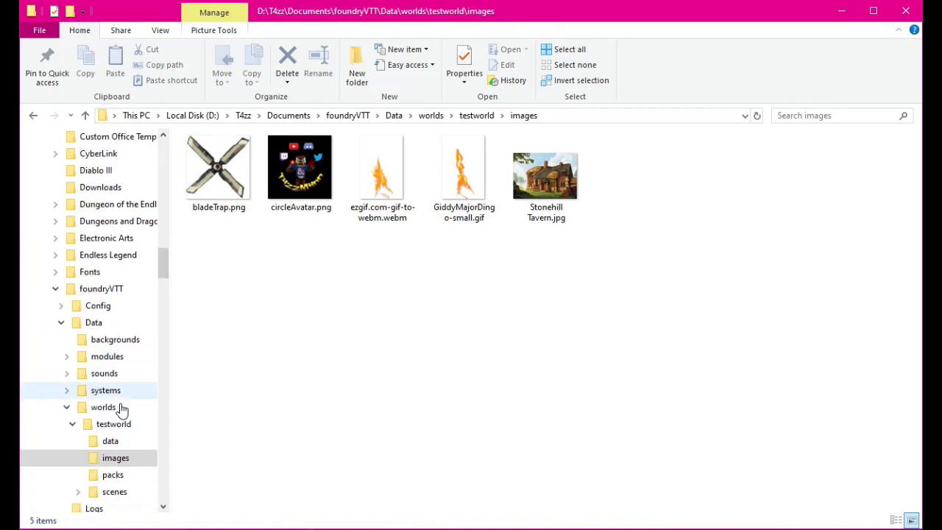
pyautogui.click(87, 323)
pyautogui.click(99, 340)
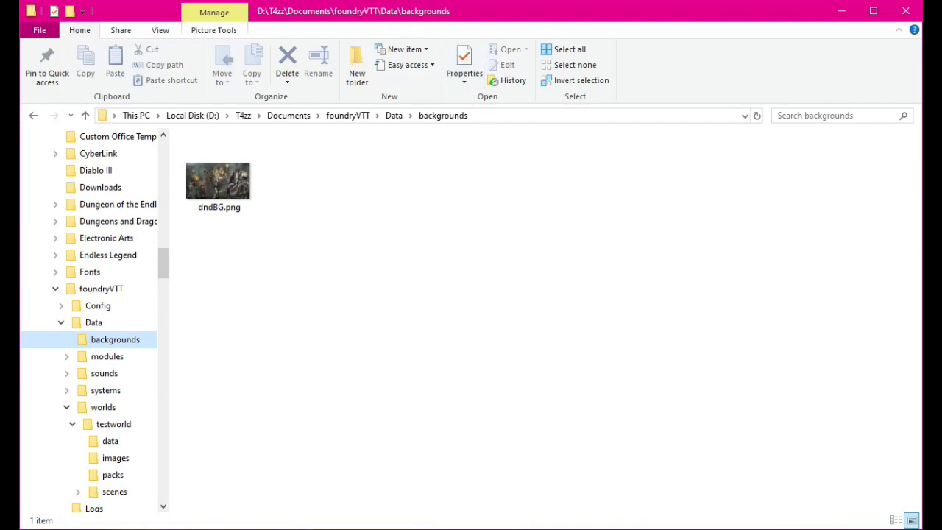
pyautogui.hotkey('alt', 'Tab')
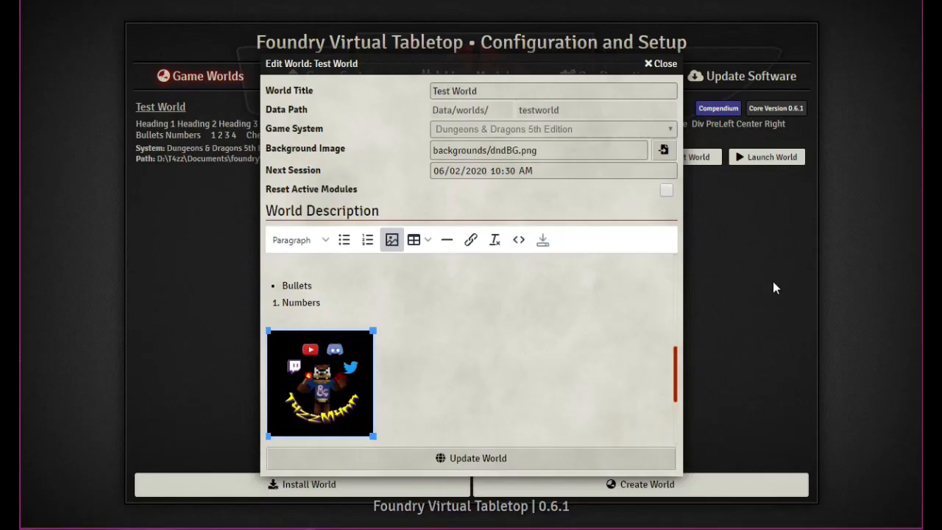
# Close the world editor without updating and launch Test World, looking over the description on its join page
pyautogui.click(666, 64)
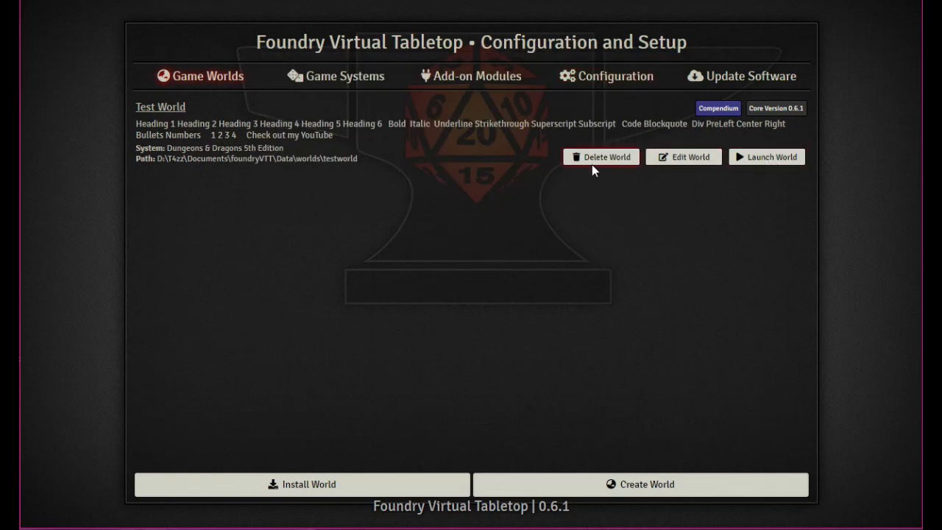
pyautogui.click(773, 159)
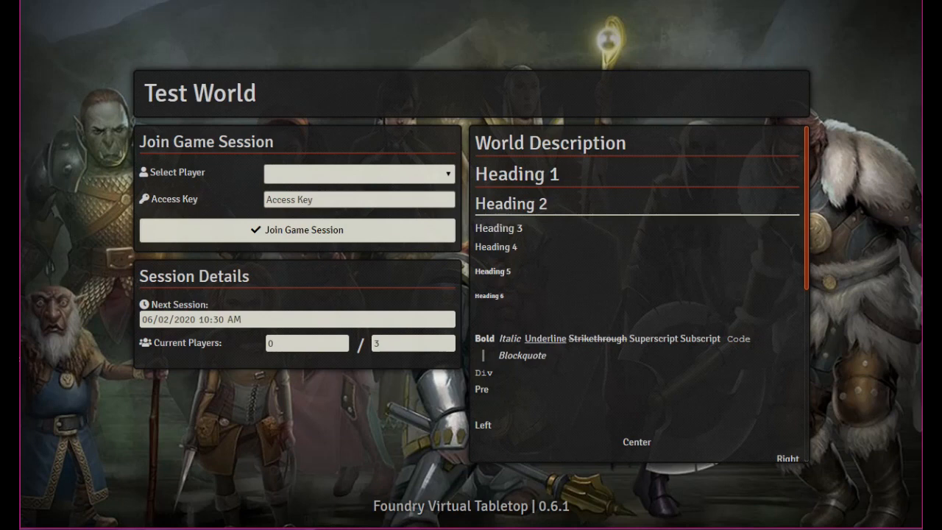
pyautogui.scroll(-4, 531, 220)
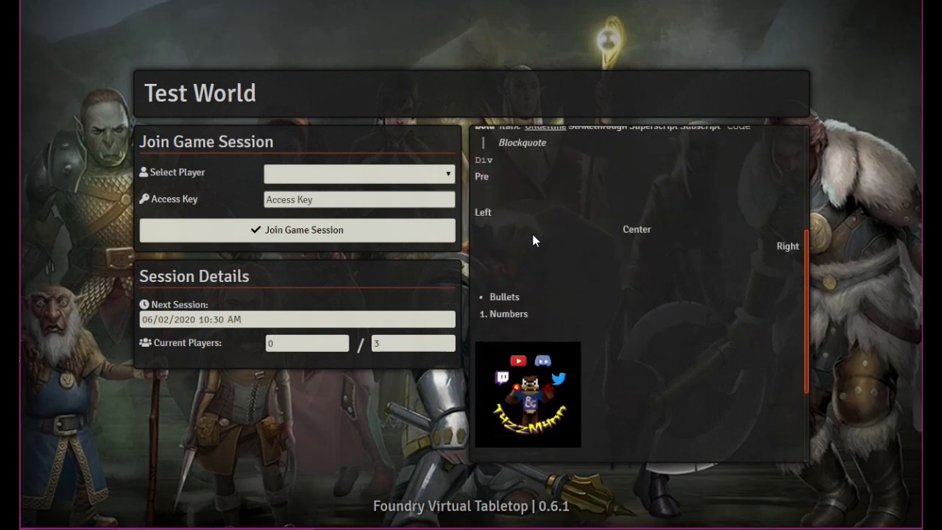
pyautogui.scroll(4, 581, 302)
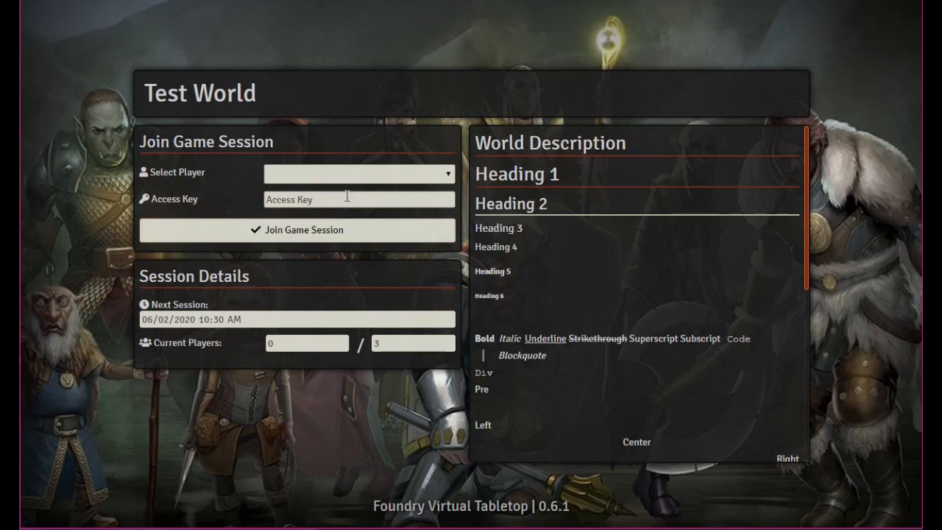
# Review the selectable players and the session details on the Test World join page without choosing a player
pyautogui.click(444, 176)
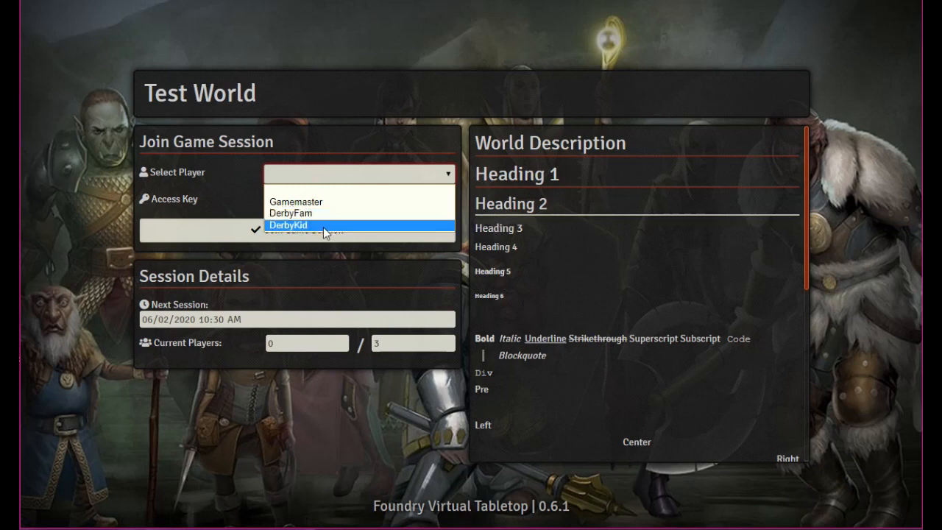
pyautogui.click(638, 273)
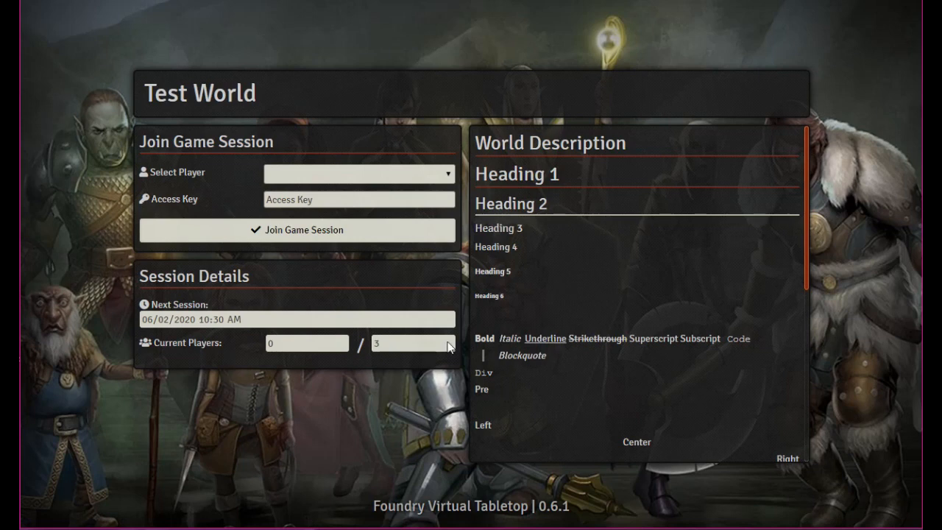
pyautogui.click(318, 177)
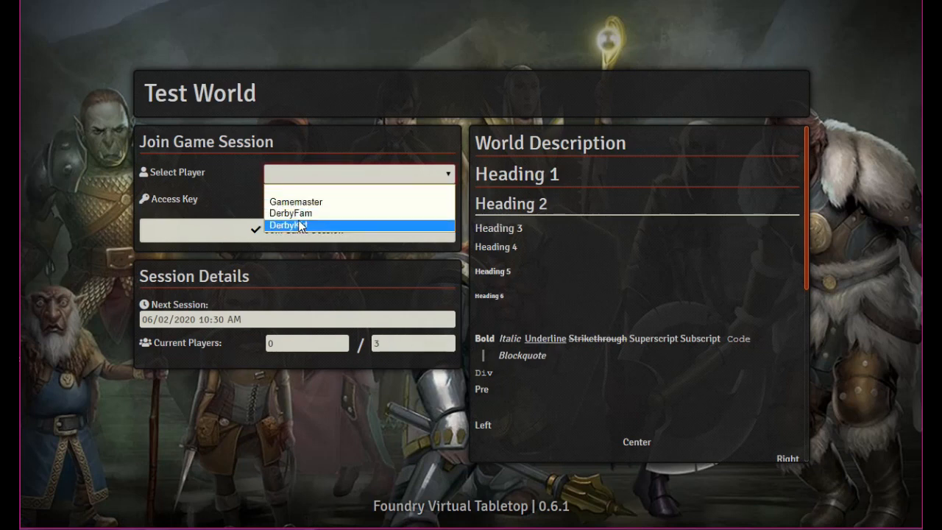
pyautogui.click(389, 345)
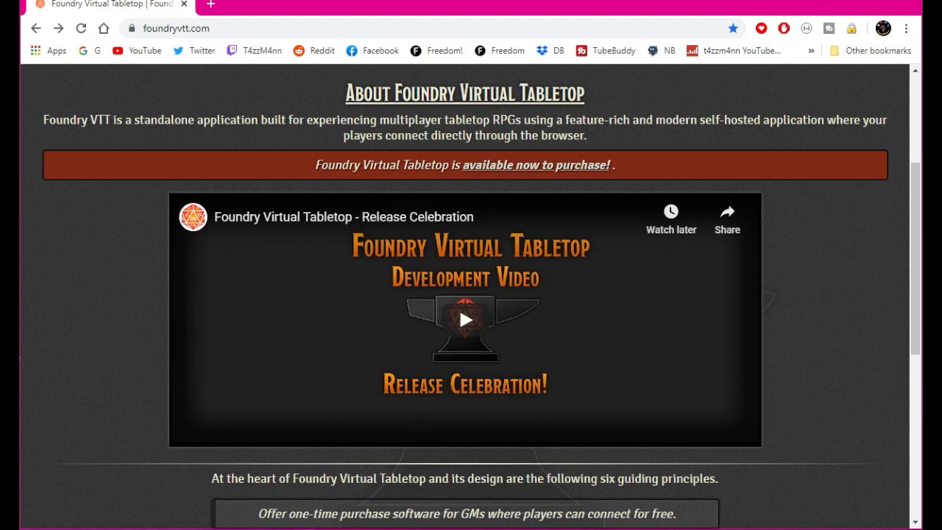
# Switch to the Chrome browser, open localhost:30000 to reach the Test World join page, and dismiss the screen resolution warning
pyautogui.click(245, 34)
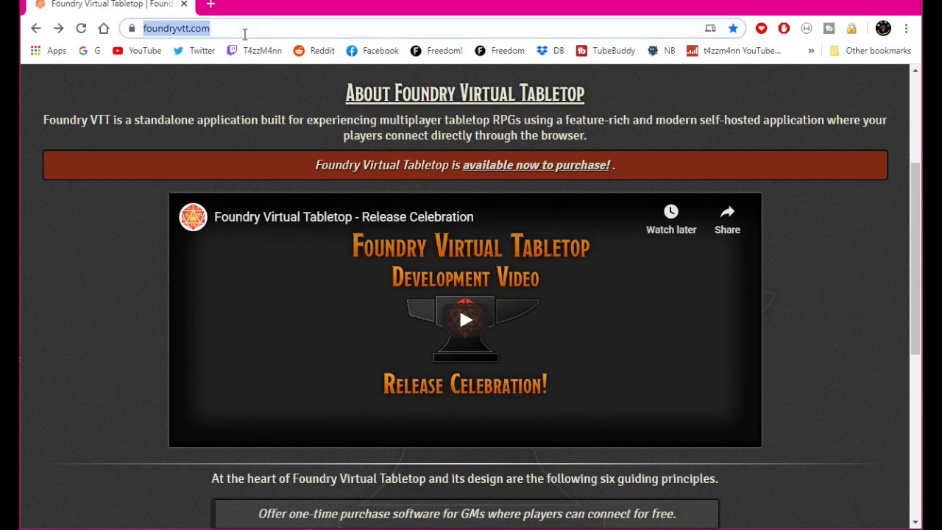
pyautogui.write('local')
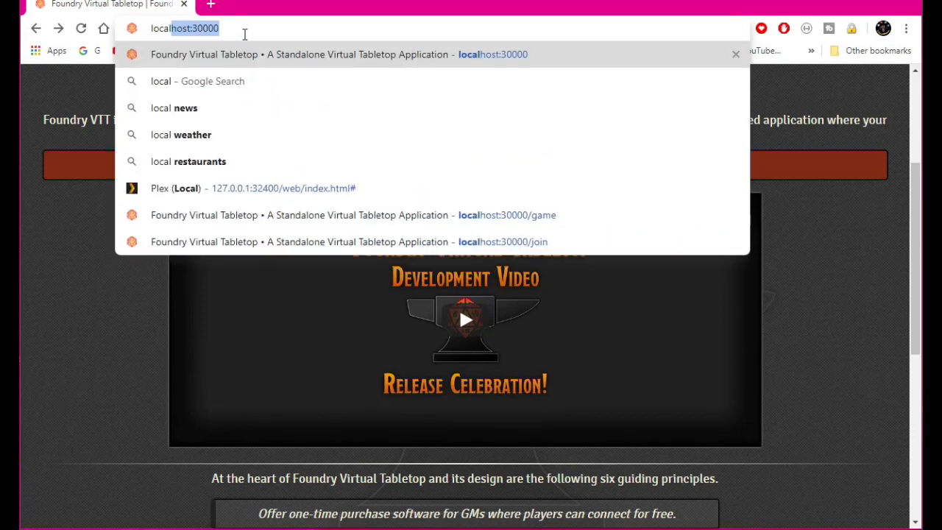
pyautogui.write('host:')
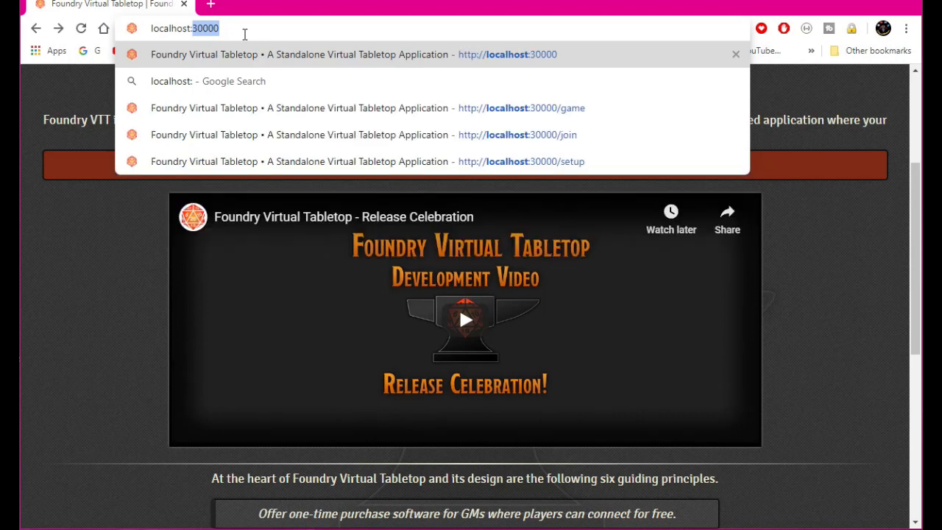
pyautogui.write('0')
pyautogui.press('BackSpace')
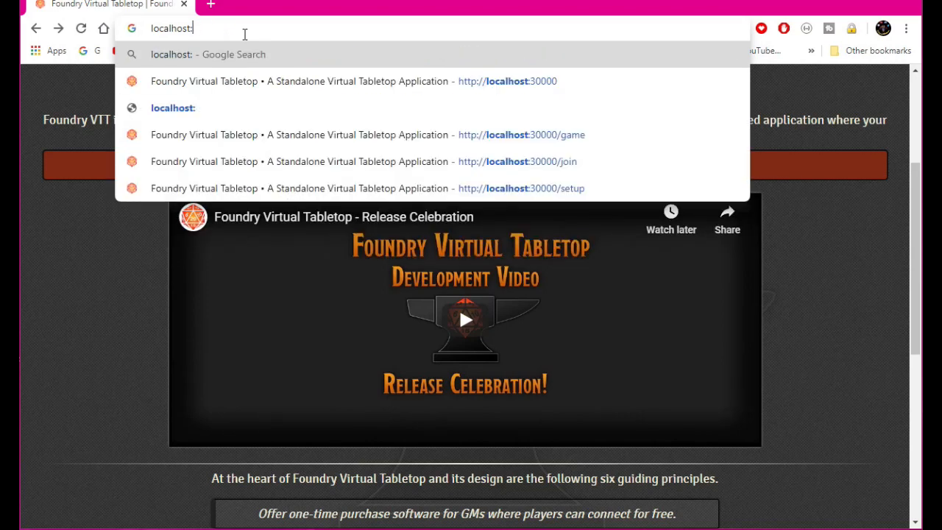
pyautogui.write('30000')
pyautogui.press('Return')
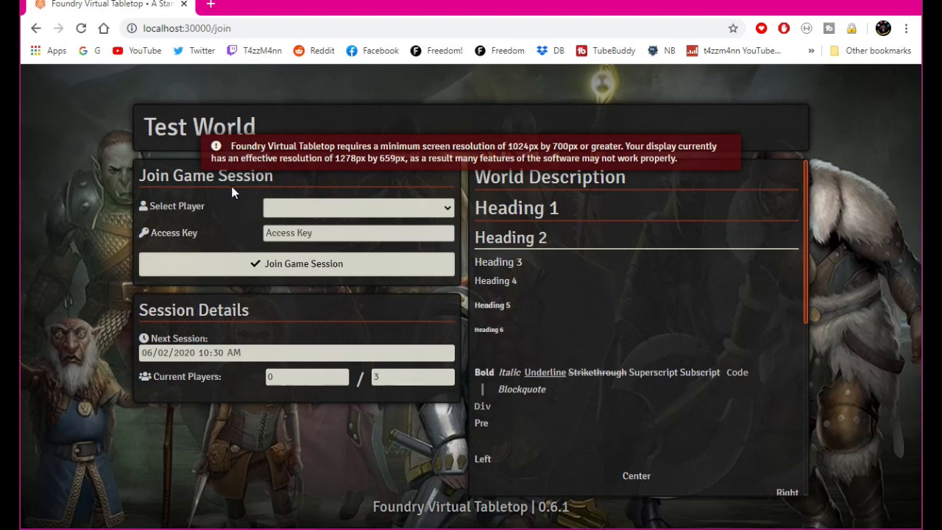
pyautogui.click(690, 163)
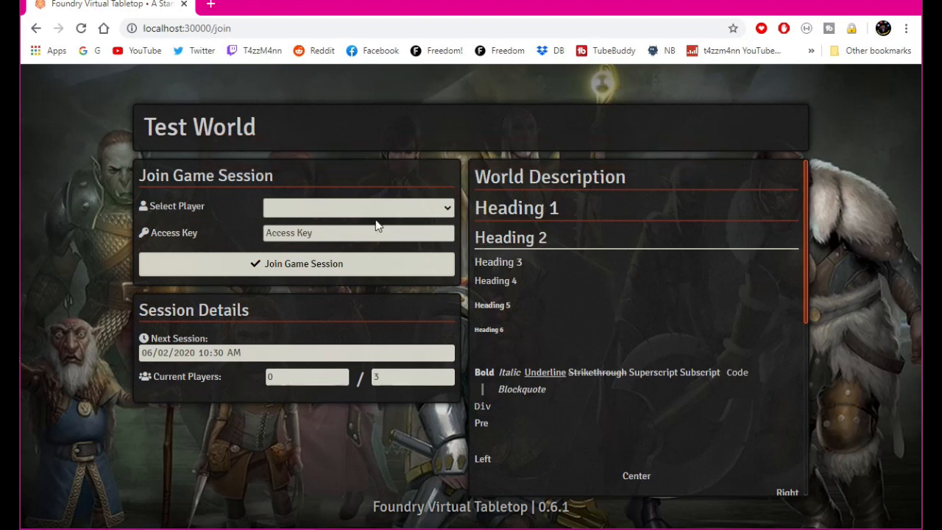
# Join the Test World game session in the browser as the DerbyFam player, leaving the access key blank
pyautogui.click(446, 210)
pyautogui.click(351, 247)
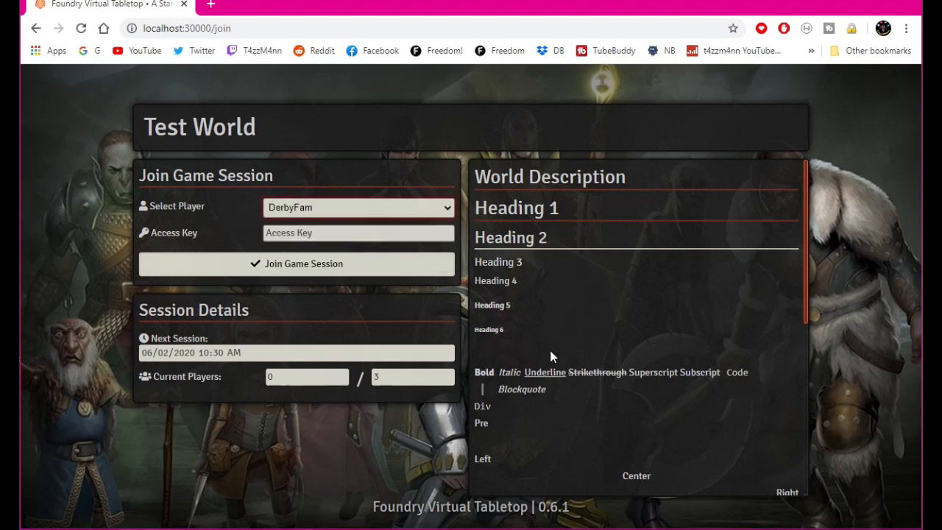
pyautogui.click(325, 267)
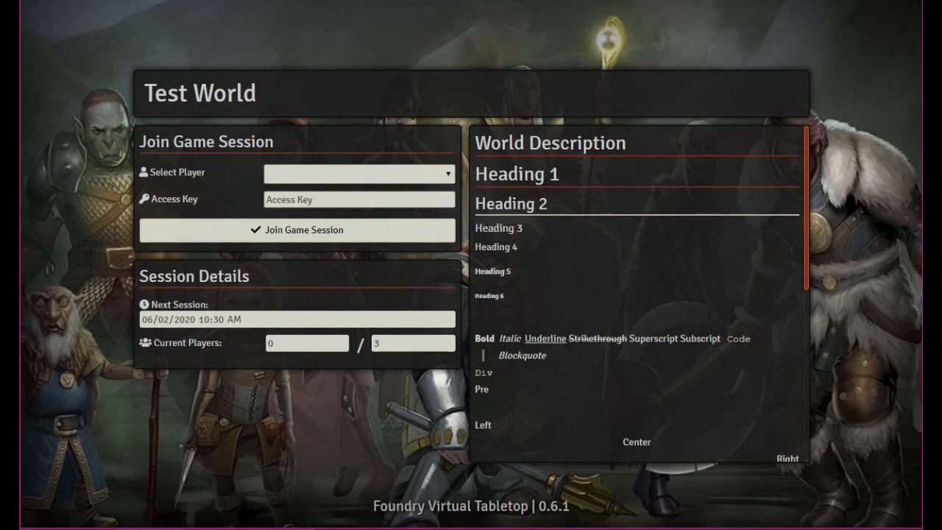
# In the Foundry Virtual Tabletop app, join the Test World session as Gamemaster, entering the access key
pyautogui.click(450, 175)
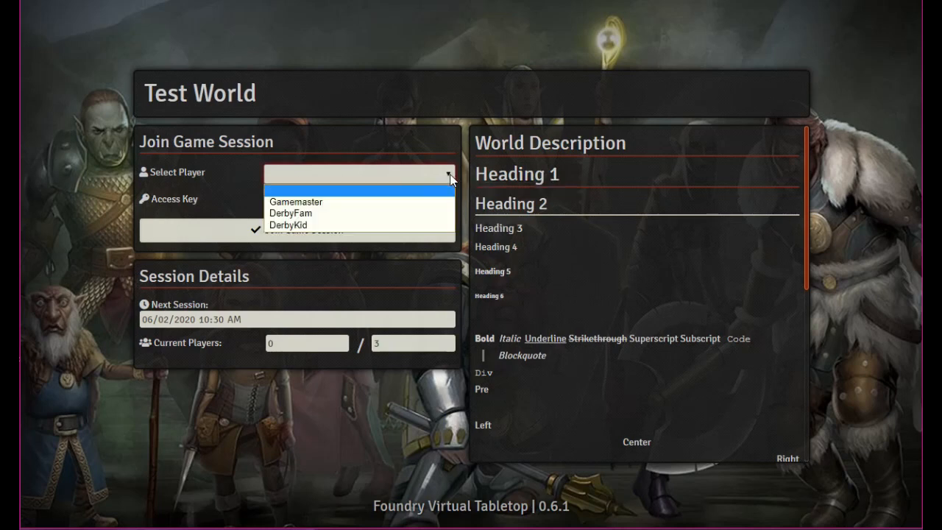
pyautogui.click(325, 202)
pyautogui.click(309, 200)
pyautogui.write('p')
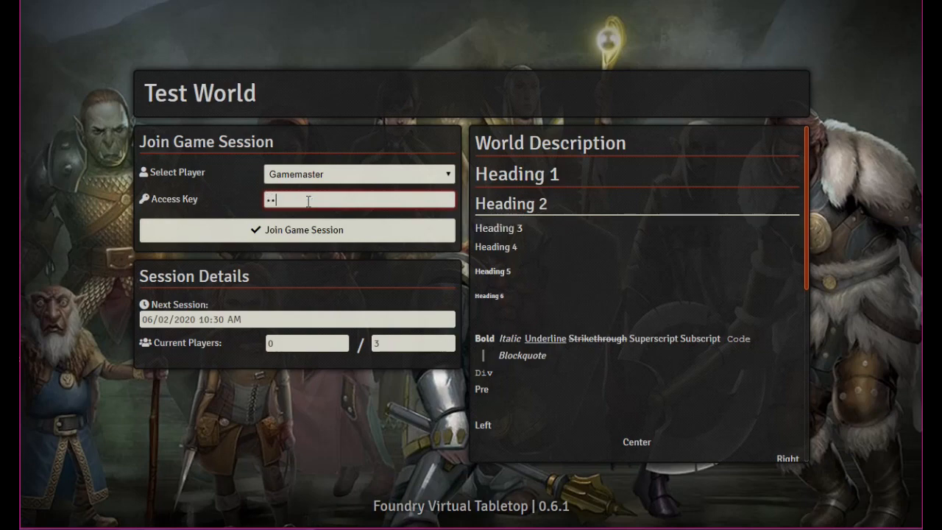
pyautogui.write('assword')
pyautogui.press('Return')
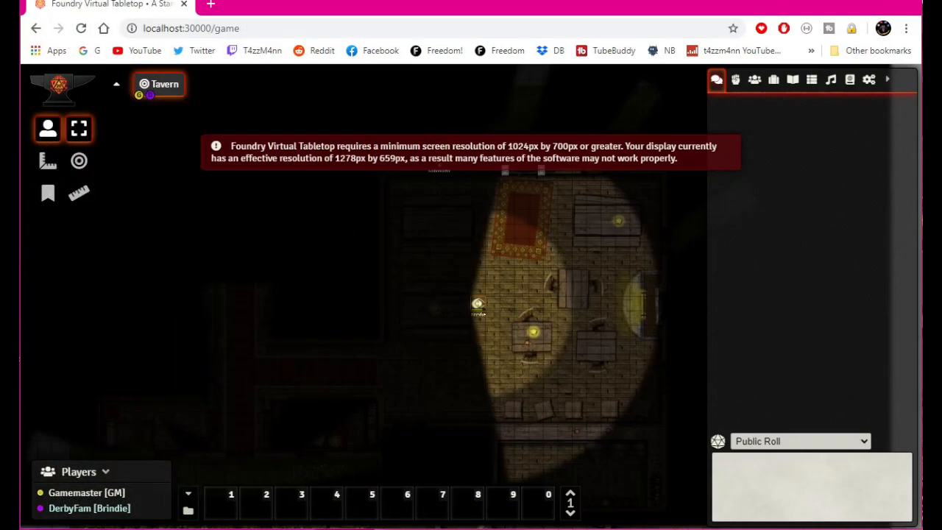
# Place the browser beside the Foundry window to compare player and Gamemaster views of the Tavern, and dismiss the browser's resolution warning
pyautogui.moveTo(526, 11); pyautogui.dragTo(311, 14)
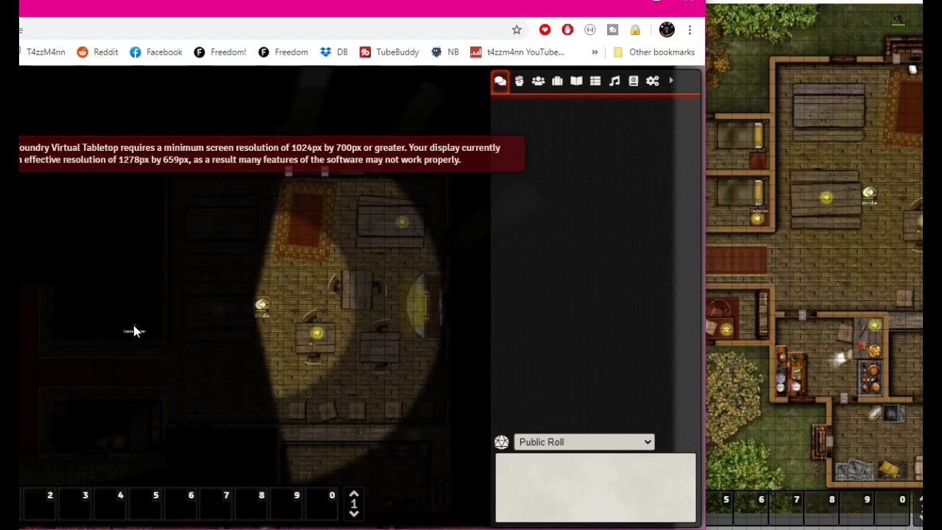
pyautogui.scroll(3, 129, 328)
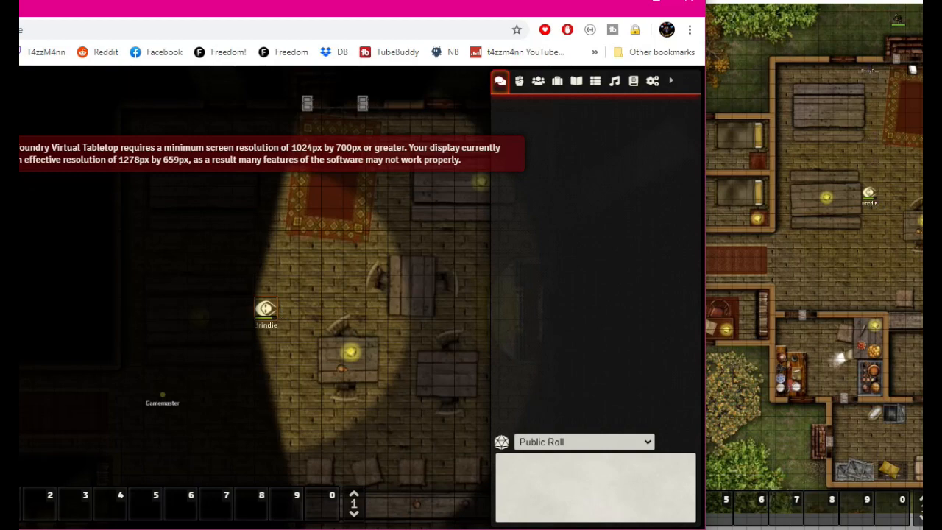
pyautogui.scroll(2, 873, 70)
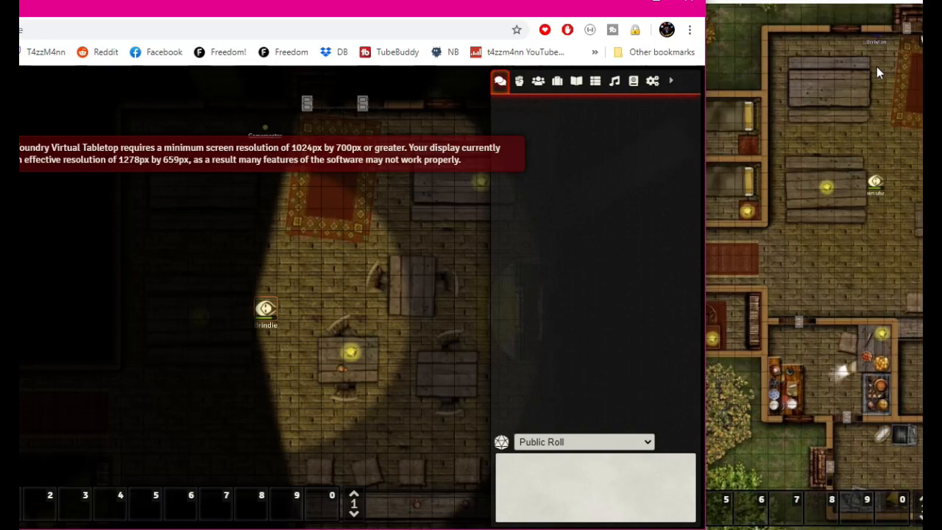
pyautogui.moveTo(869, 71); pyautogui.dragTo(832, 253)
pyautogui.moveTo(851, 141)
pyautogui.mouseDown()
pyautogui.moveTo(817, 227)
pyautogui.moveTo(741, 361)
pyautogui.mouseUp()
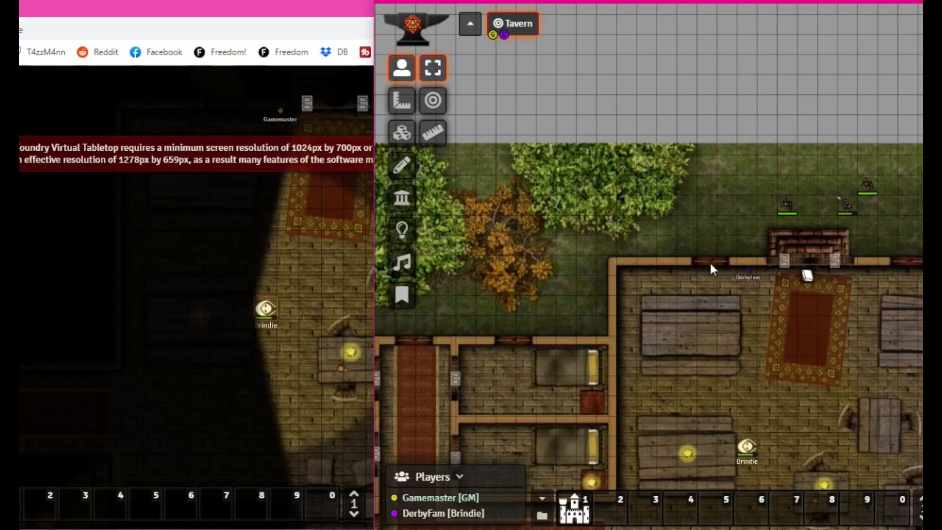
pyautogui.click(232, 11)
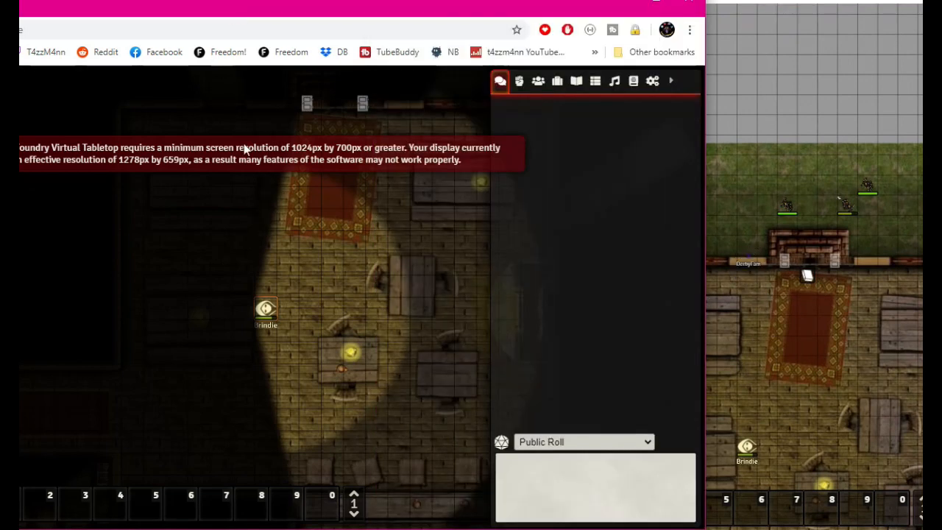
pyautogui.click(225, 157)
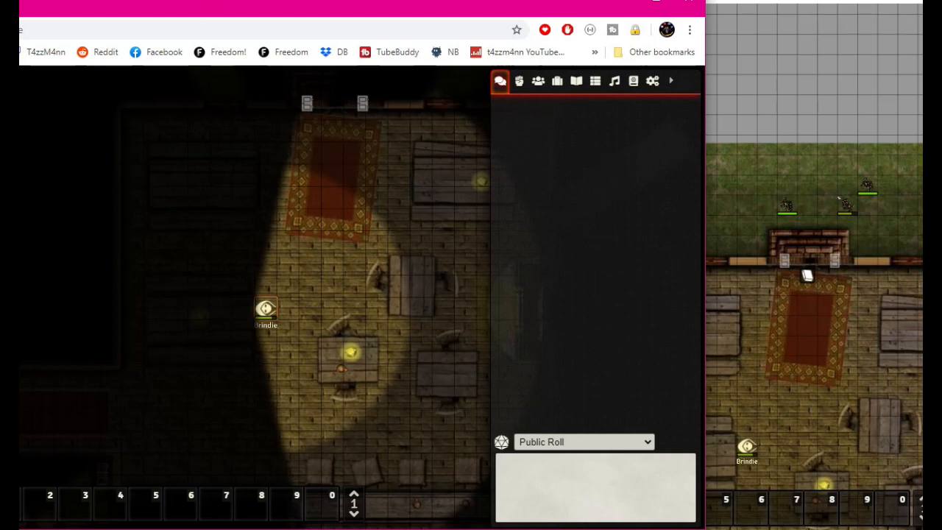
# In the Gamemaster window, open the Stonehill Inn journal note on the map, view its text, and show its image to the players
pyautogui.click(782, 112)
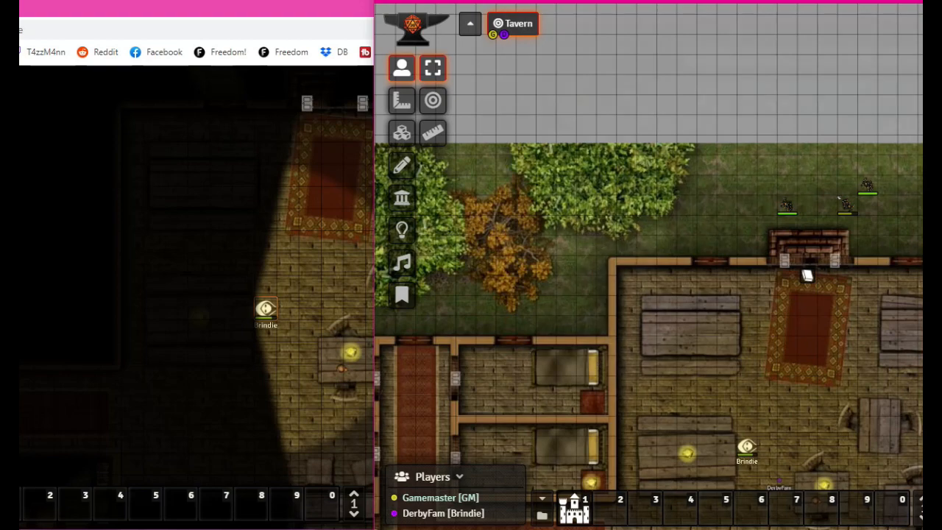
pyautogui.doubleClick(808, 275)
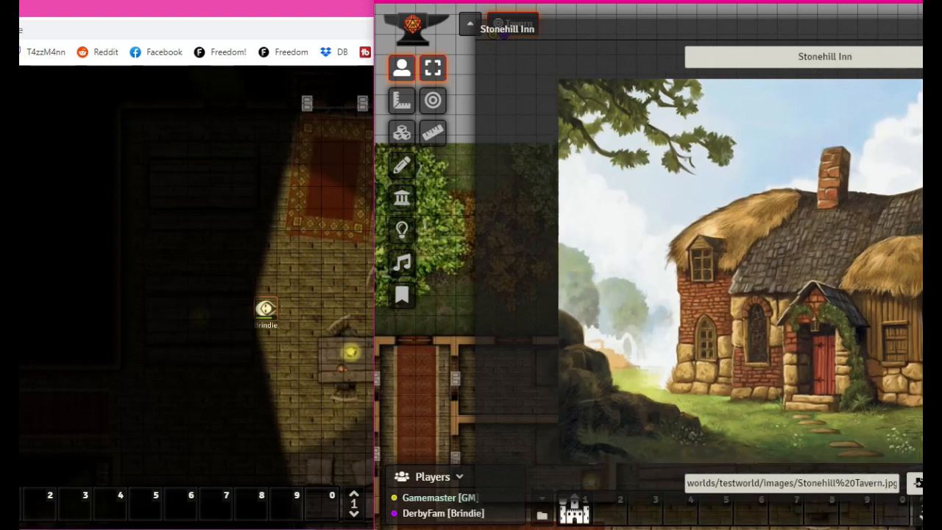
pyautogui.click(922, 29)
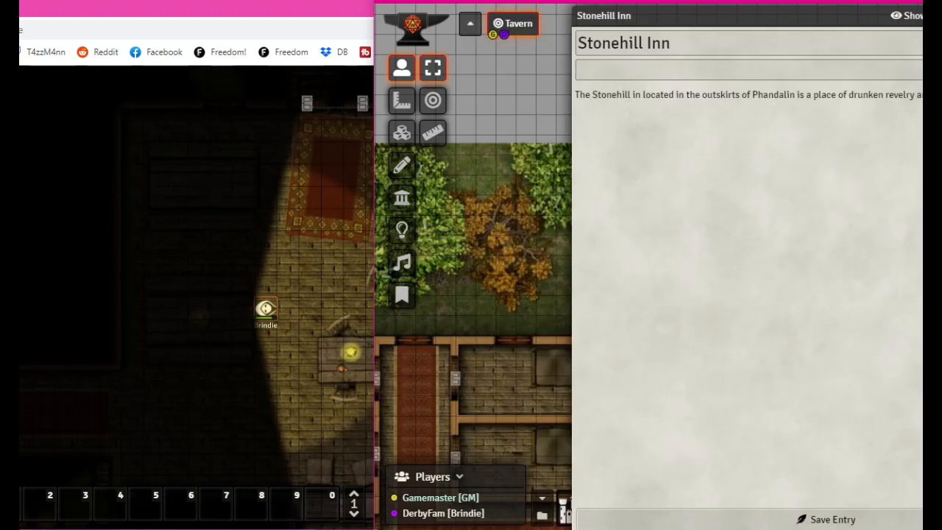
pyautogui.click(922, 97)
pyautogui.click(938, 15)
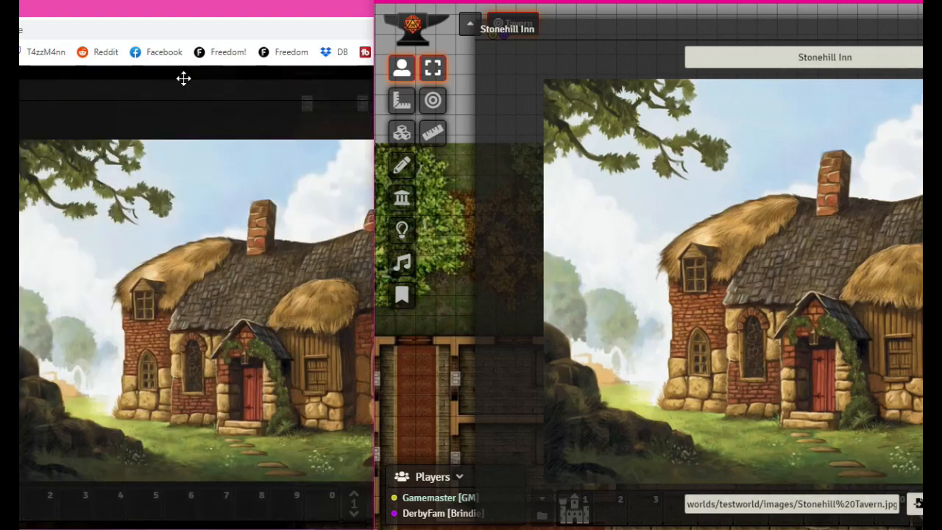
# Check the shared Stonehill Inn image in the player's browser, then close it there and in the Gamemaster window
pyautogui.click(332, 110)
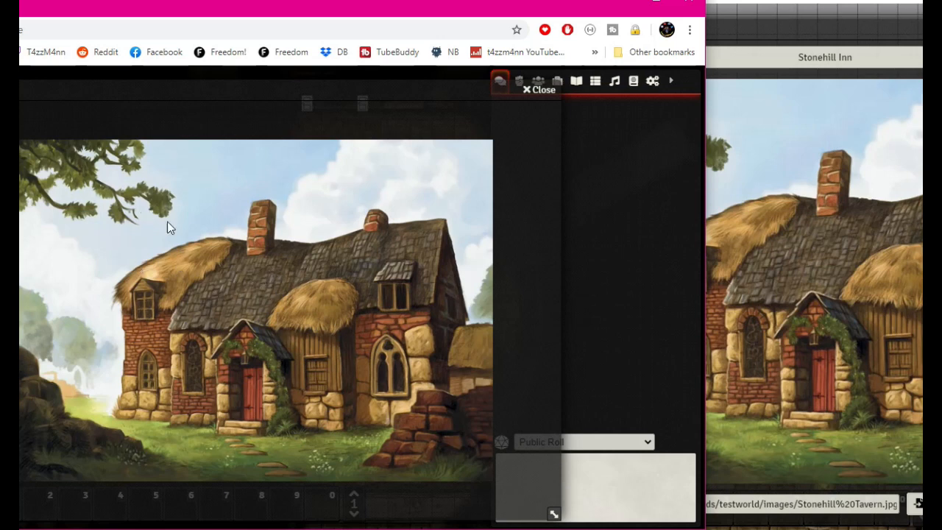
pyautogui.click(541, 96)
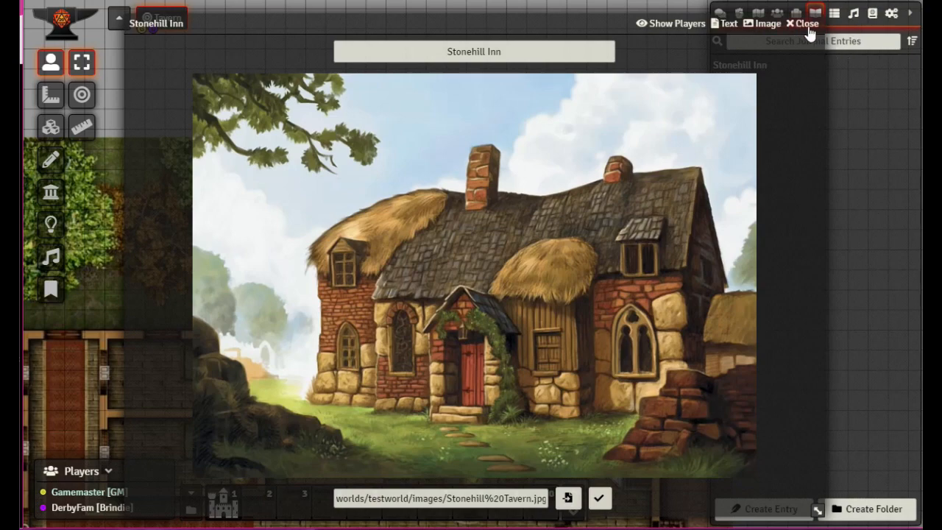
pyautogui.click(807, 29)
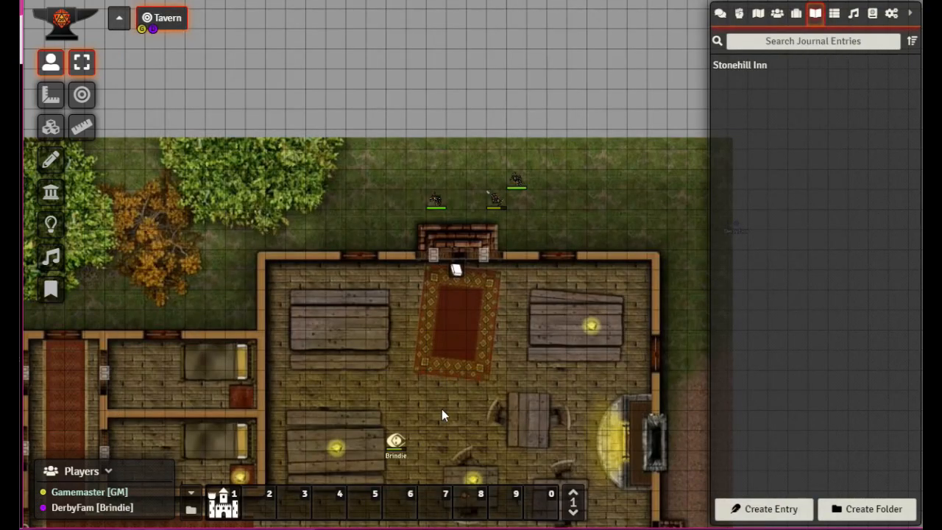
# Look over the tavern's main room and select the Brindie token to preview its field of vision, then deselect it
pyautogui.moveTo(424, 412); pyautogui.dragTo(467, 182)
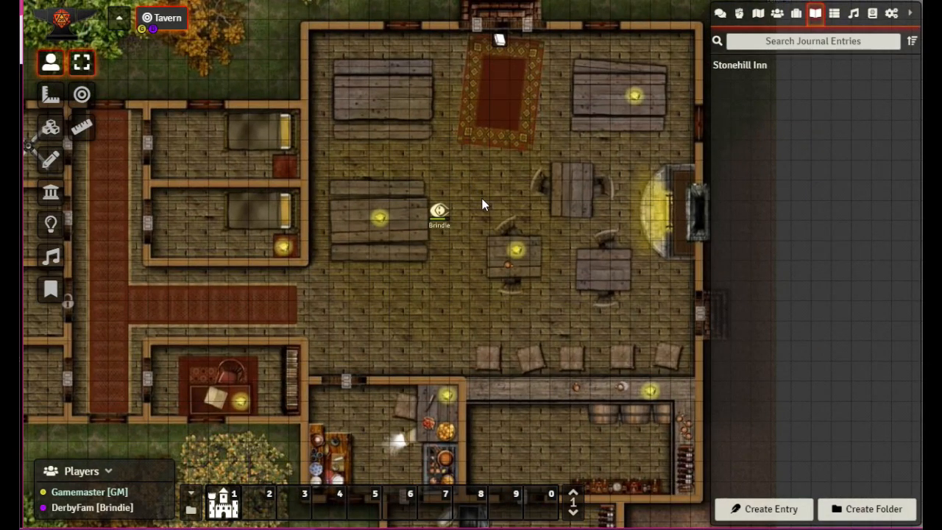
pyautogui.moveTo(491, 173); pyautogui.dragTo(527, 285)
pyautogui.moveTo(472, 170); pyautogui.dragTo(583, 288)
pyautogui.moveTo(366, 145); pyautogui.dragTo(507, 330)
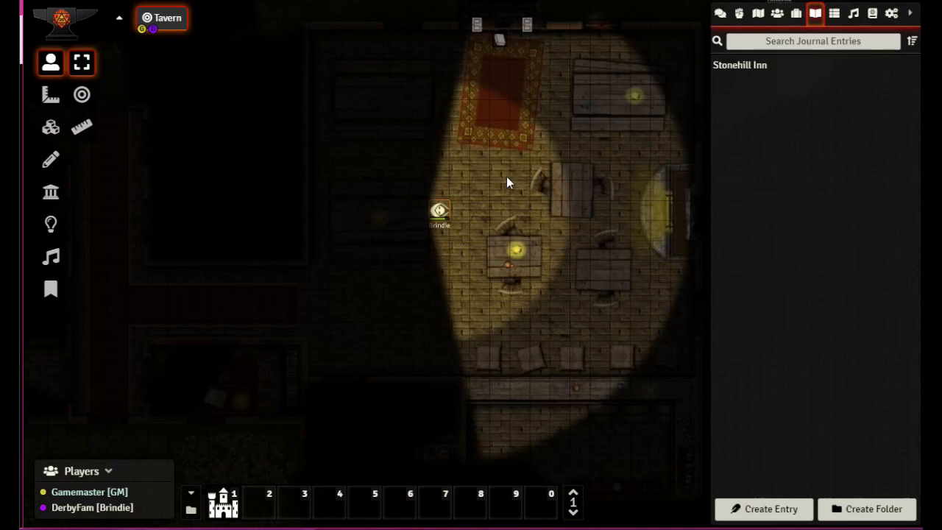
pyautogui.moveTo(502, 175); pyautogui.dragTo(505, 300)
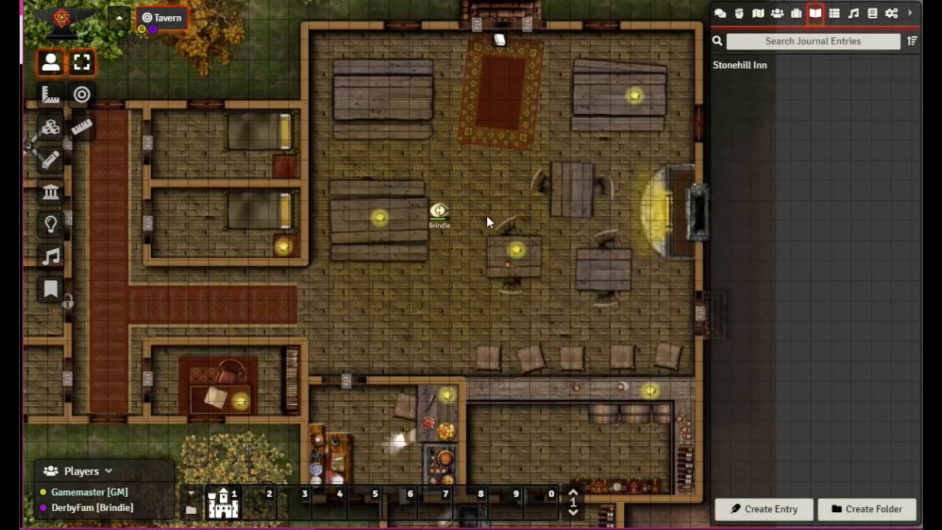
# Examine the tavern entrance and main room, display the scene's wall layout, and return to the token controls
pyautogui.moveTo(492, 180)
pyautogui.mouseDown()
pyautogui.moveTo(633, 225)
pyautogui.moveTo(434, 234)
pyautogui.moveTo(464, 175)
pyautogui.moveTo(476, 181)
pyautogui.mouseUp()
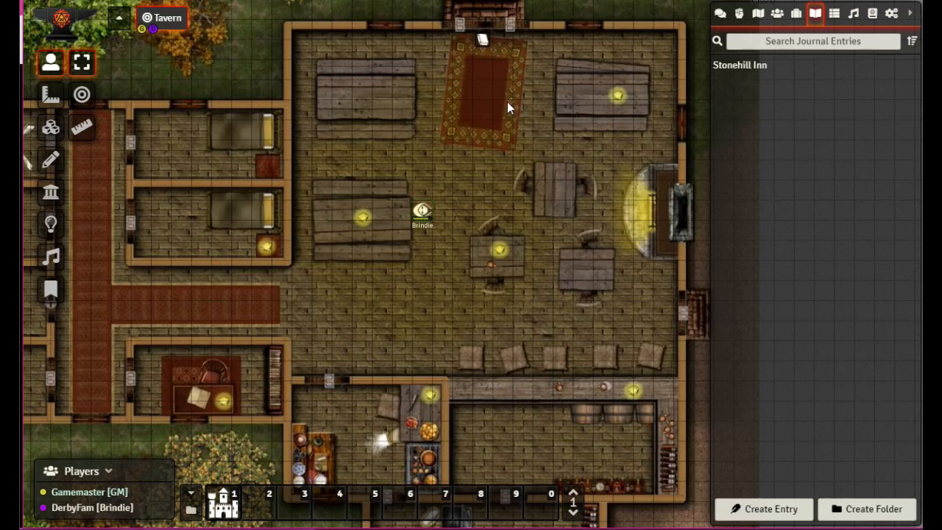
pyautogui.moveTo(507, 101); pyautogui.dragTo(517, 229)
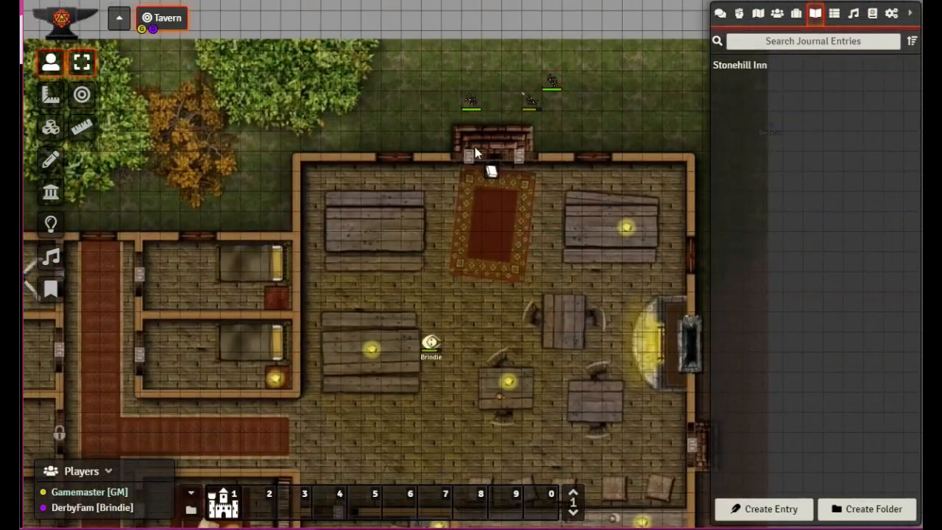
pyautogui.moveTo(493, 379); pyautogui.dragTo(505, 250)
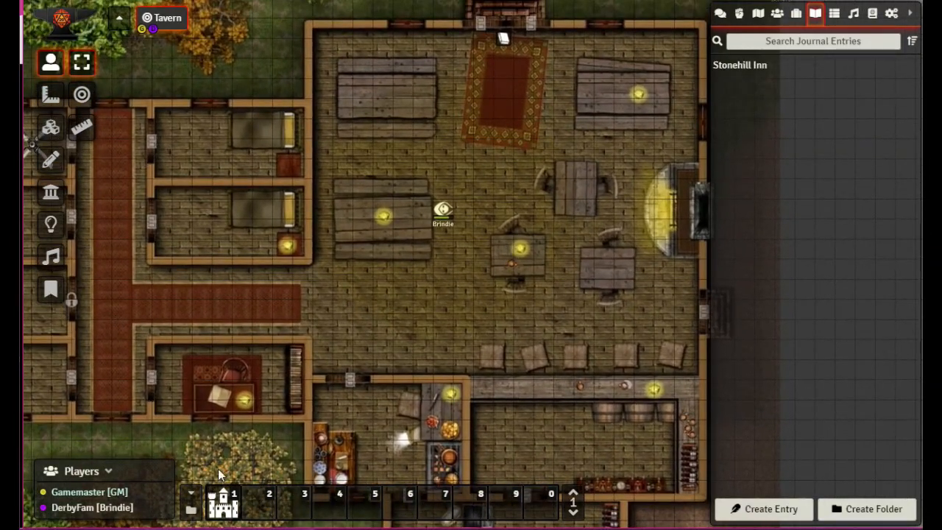
pyautogui.click(51, 192)
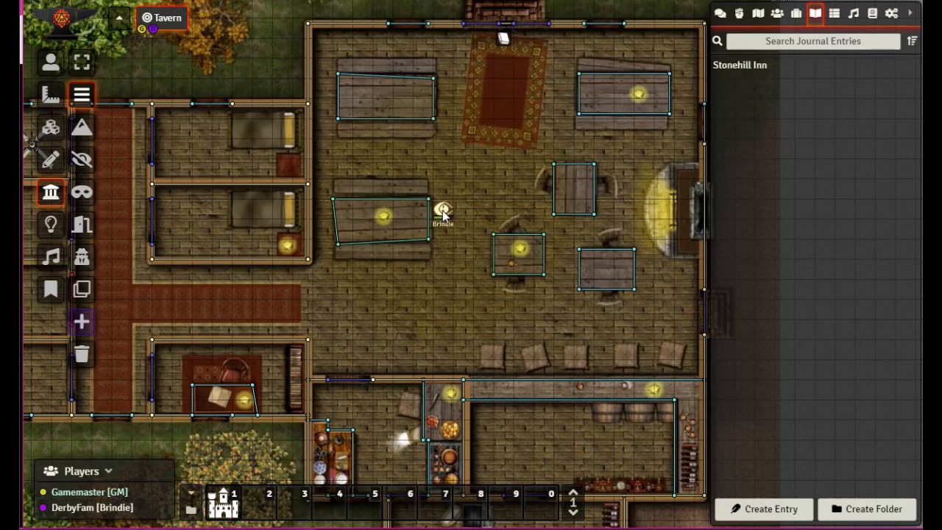
pyautogui.click(50, 62)
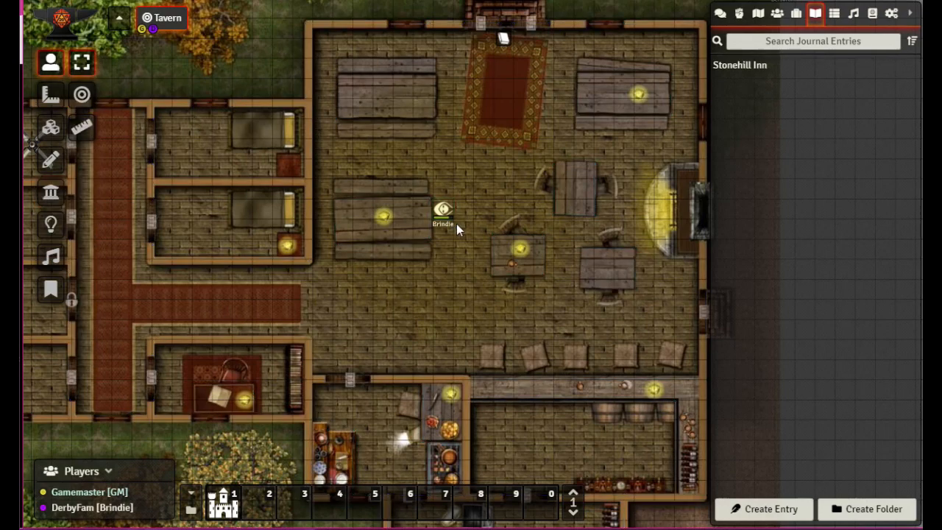
# Select the Brindie token, turn it to face west, and move it five squares east across the tavern
pyautogui.click(444, 214)
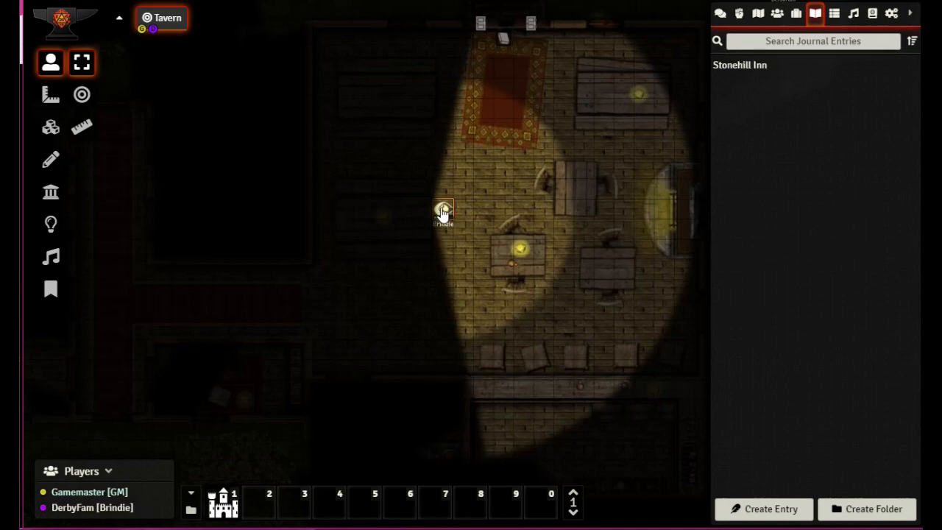
pyautogui.hotkey('shift', 'Left')
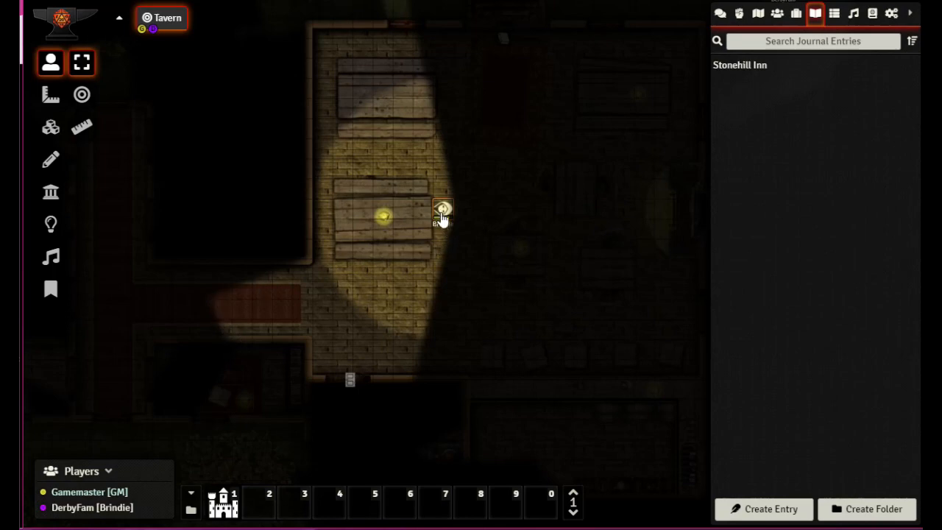
pyautogui.press('Right')
pyautogui.press('Right')
pyautogui.press('Right')
pyautogui.press('Right')
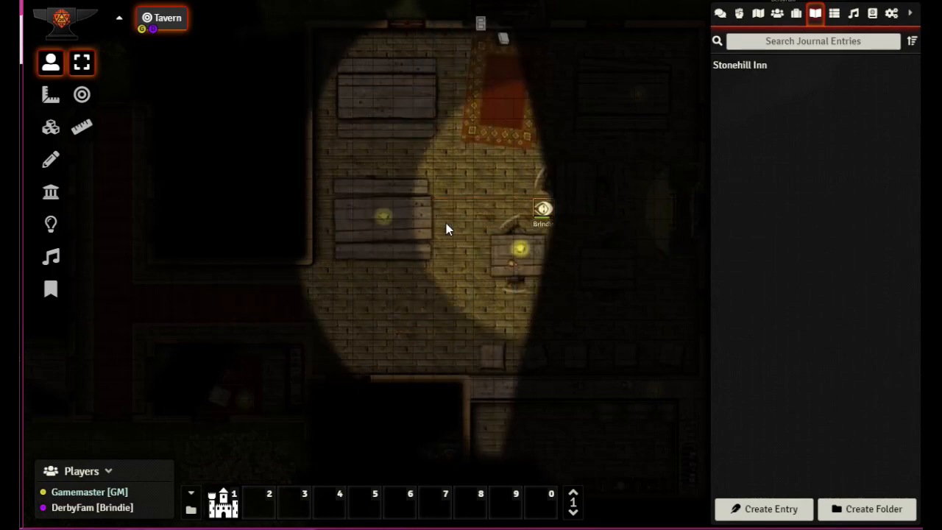
# Move the Brindie token one square south and four squares farther east, between the two tables near the fireplace
pyautogui.press('Down')
pyautogui.press('Right')
pyautogui.press('Right')
pyautogui.press('Right')
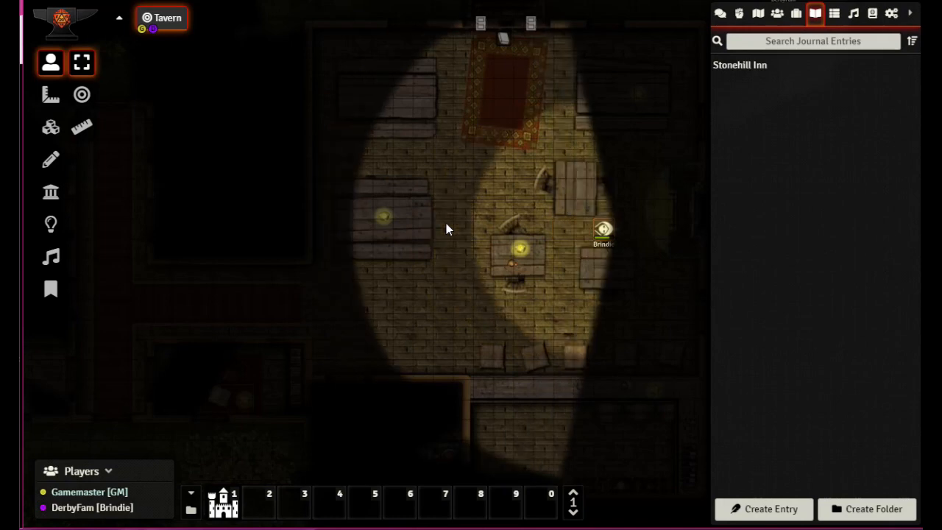
pyautogui.press('Left')
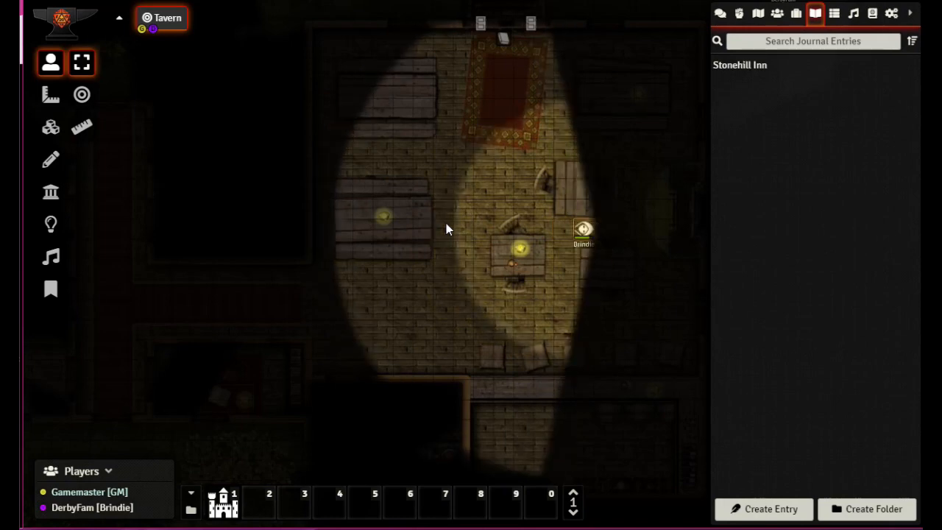
pyautogui.press('Right')
pyautogui.press('Right')
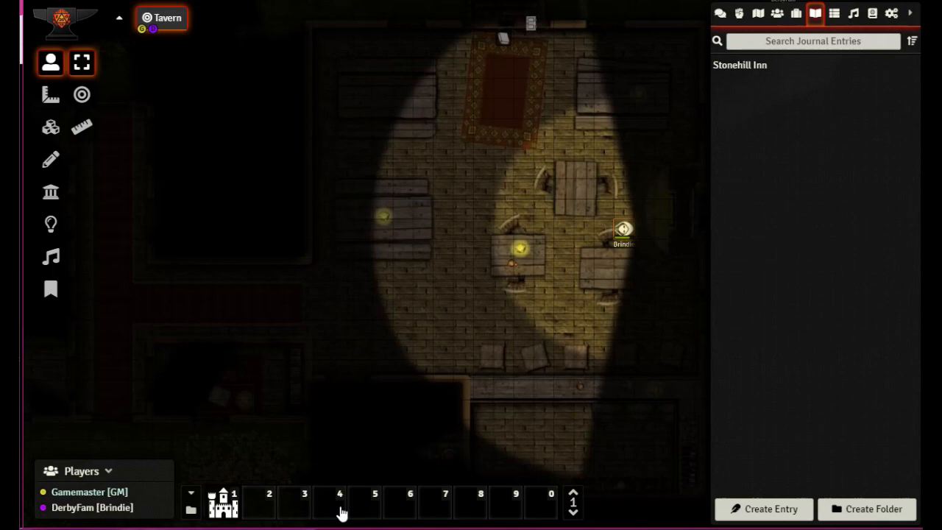
# Open Brindie's character sheet and review the vision and light emission settings in its token configuration
pyautogui.doubleClick(624, 231)
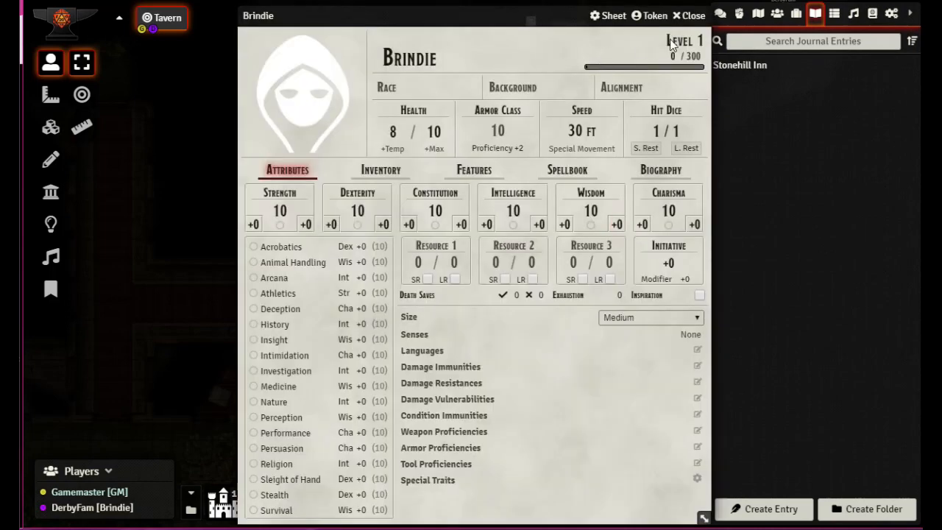
pyautogui.click(652, 15)
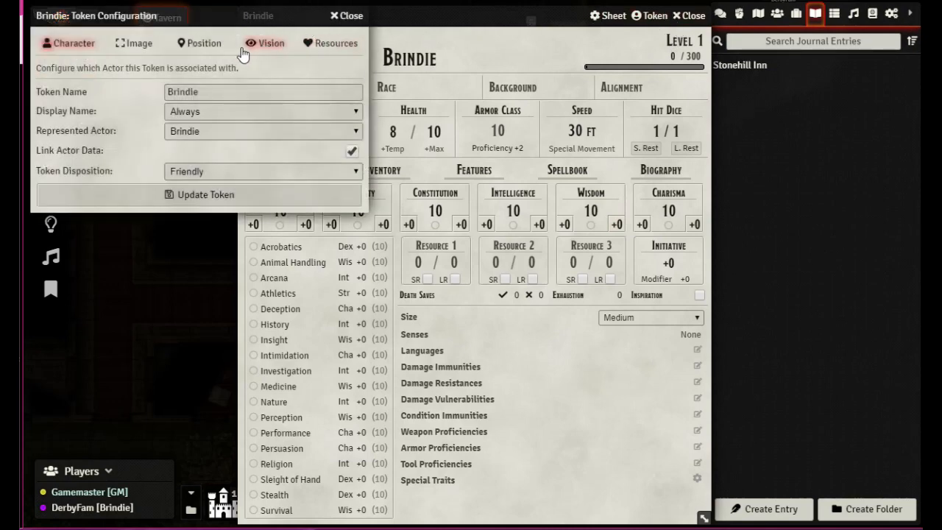
pyautogui.click(256, 43)
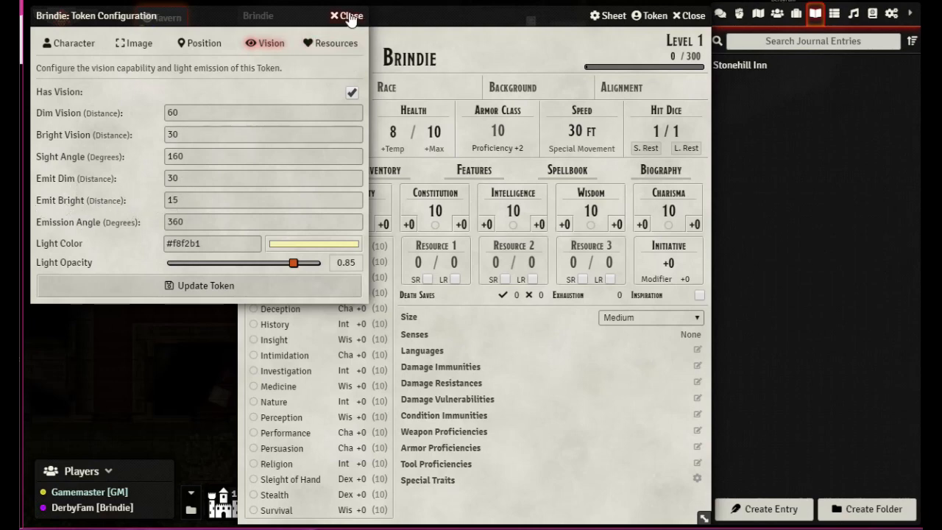
# Close Brindie's token configuration and character sheet, and move the token to the north-south corridor in the tavern's west wing
pyautogui.click(349, 15)
pyautogui.click(688, 15)
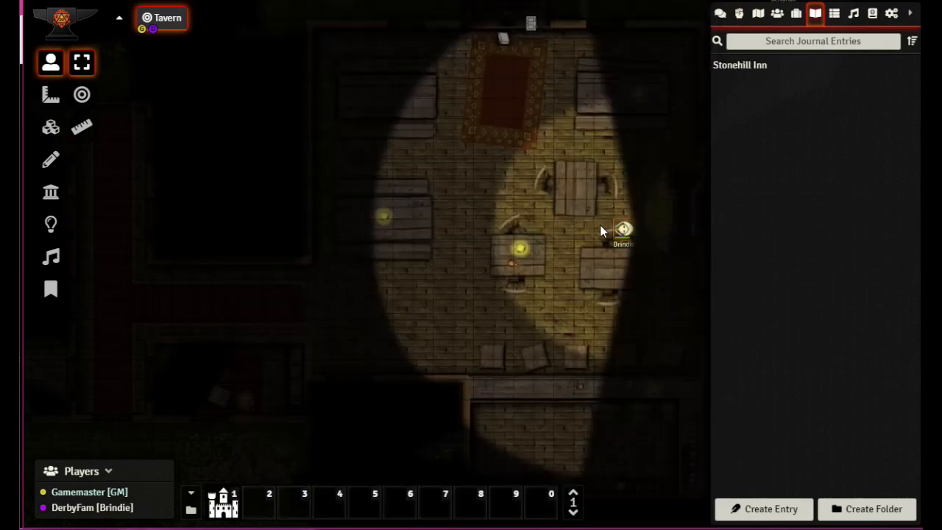
pyautogui.moveTo(623, 232); pyautogui.dragTo(240, 249)
pyautogui.moveTo(229, 306); pyautogui.dragTo(171, 291)
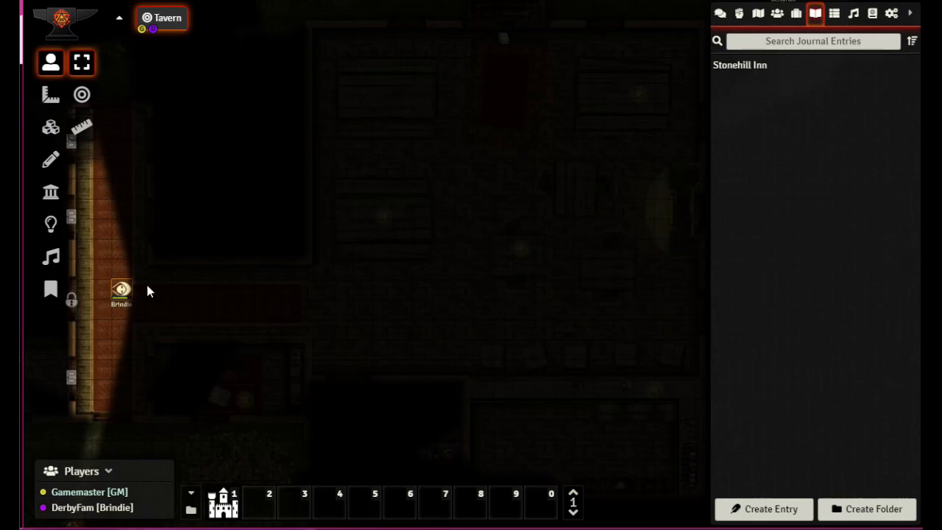
# Move the Brindie token east along the carpeted hallway and into the main room, just south of the southwest long table
pyautogui.moveTo(128, 292); pyautogui.dragTo(284, 300)
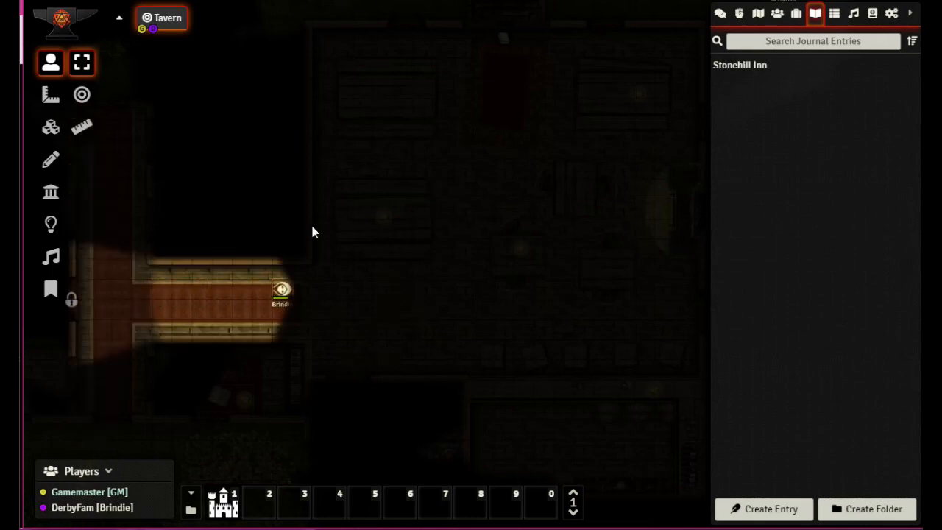
pyautogui.moveTo(283, 279); pyautogui.dragTo(394, 288)
pyautogui.click(282, 294)
pyautogui.moveTo(282, 294); pyautogui.dragTo(380, 296)
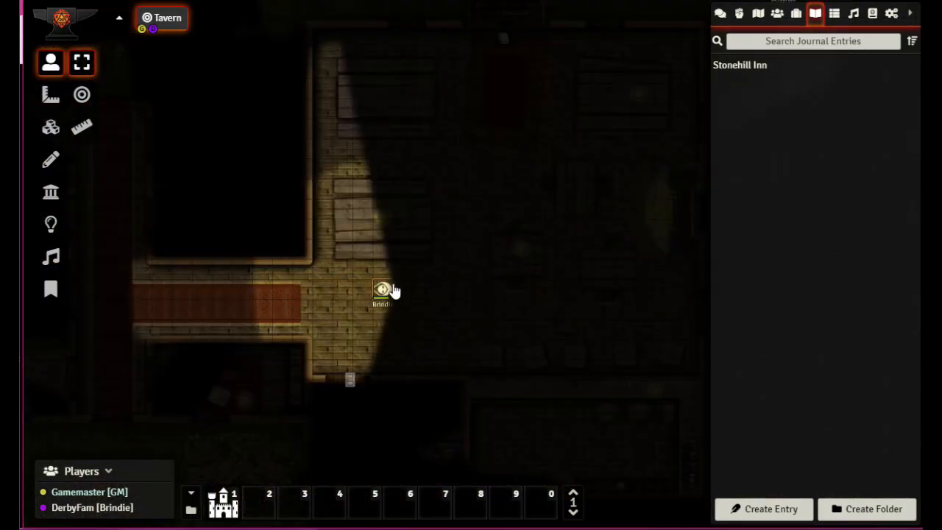
# Rotate the Brindie token in place through the cardinal and diagonal directions, finishing with it facing northwest
pyautogui.hotkey('shift', 'Right')
pyautogui.hotkey('shift', 'Up')
pyautogui.hotkey('shift', 'Down')
pyautogui.hotkey('shift', 'Left')
pyautogui.hotkey('shift', 'Right')
pyautogui.hotkey('shift', 'Up')
pyautogui.hotkey('shift', 'Left')
pyautogui.hotkey('shift', 'Down')
pyautogui.hotkey('shift', 'Right')
pyautogui.hotkey('shift', 'Up')
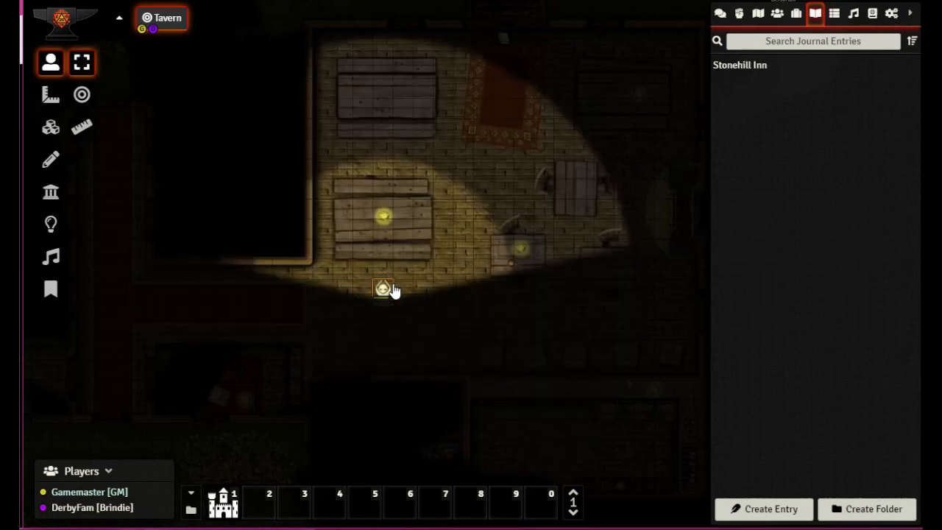
pyautogui.hotkey('shift', 'Down')
pyautogui.hotkey('shift', 'Up')
pyautogui.hotkey('shift', 'Right')
pyautogui.hotkey('shift', 'Up')
pyautogui.hotkey('shift', 'Left')
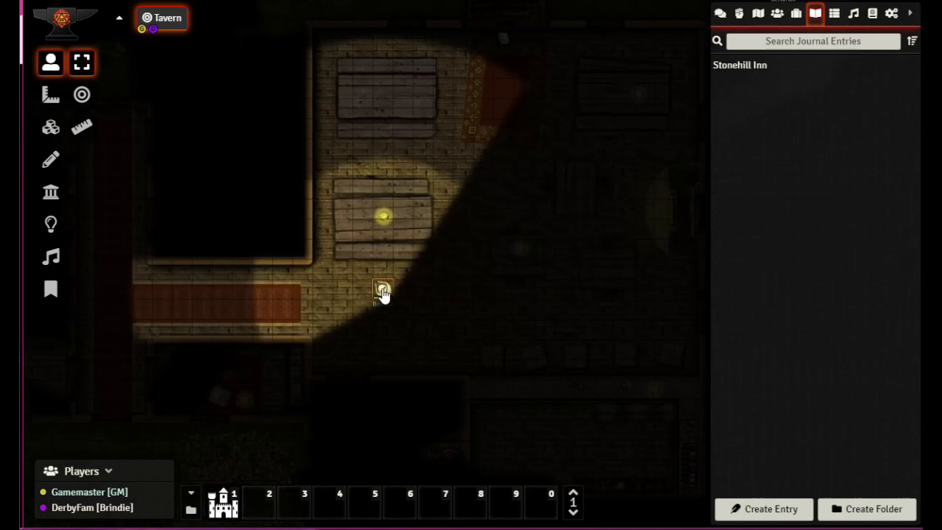
# Rotate the Brindie token gradually in place until it faces east across the main room
pyautogui.scroll(4, 385, 295)
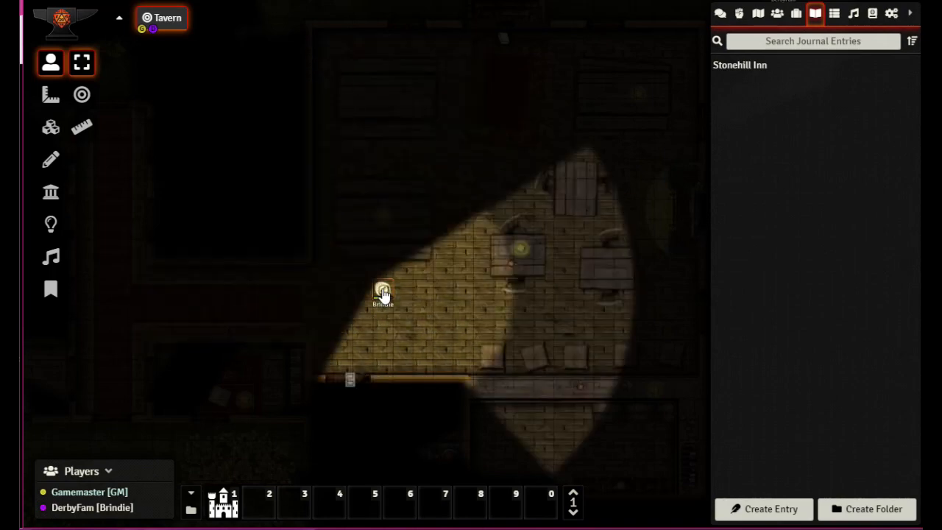
pyautogui.scroll(2, 383, 294)
pyautogui.scroll(1, 384, 294)
pyautogui.scroll(-2, 384, 294)
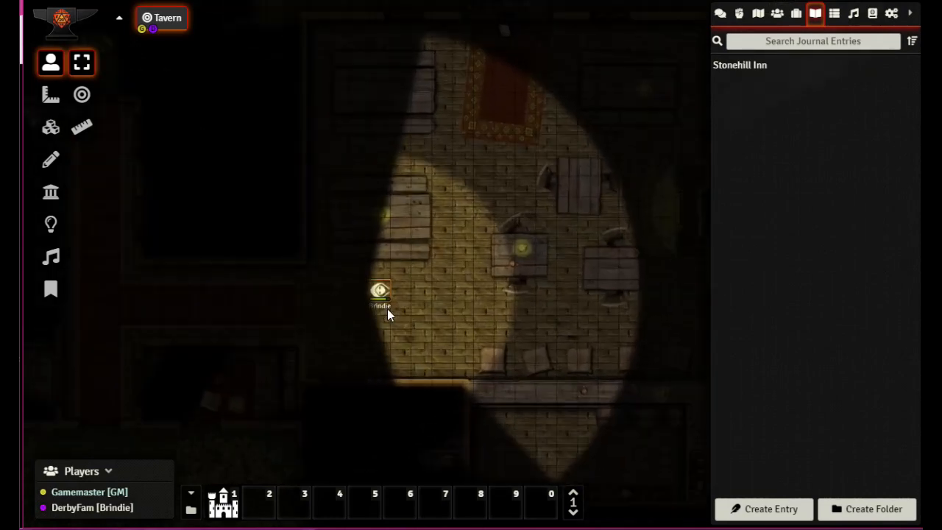
pyautogui.scroll(5, 388, 308)
pyautogui.scroll(-3, 387, 309)
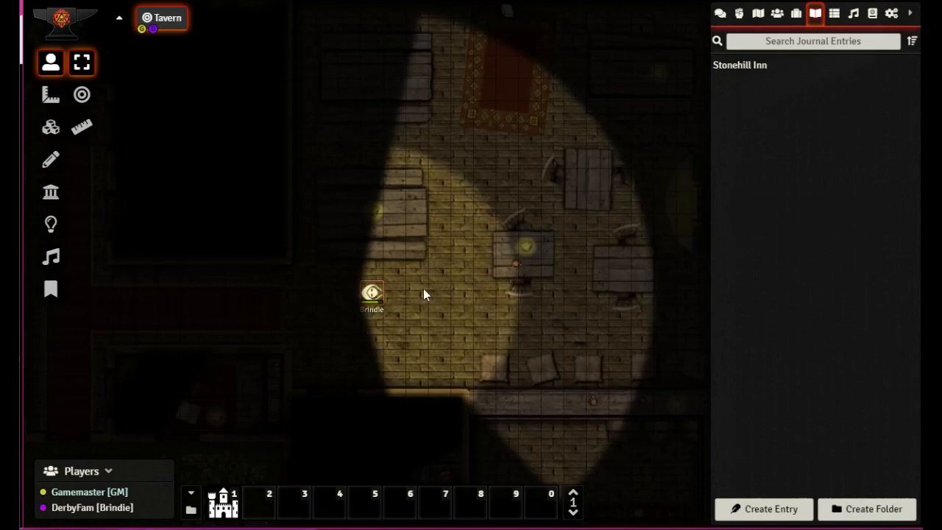
# Move the Brindie token west to the east end of the carpeted hallway and deselect it to show the whole scene
pyautogui.moveTo(372, 293); pyautogui.dragTo(253, 300)
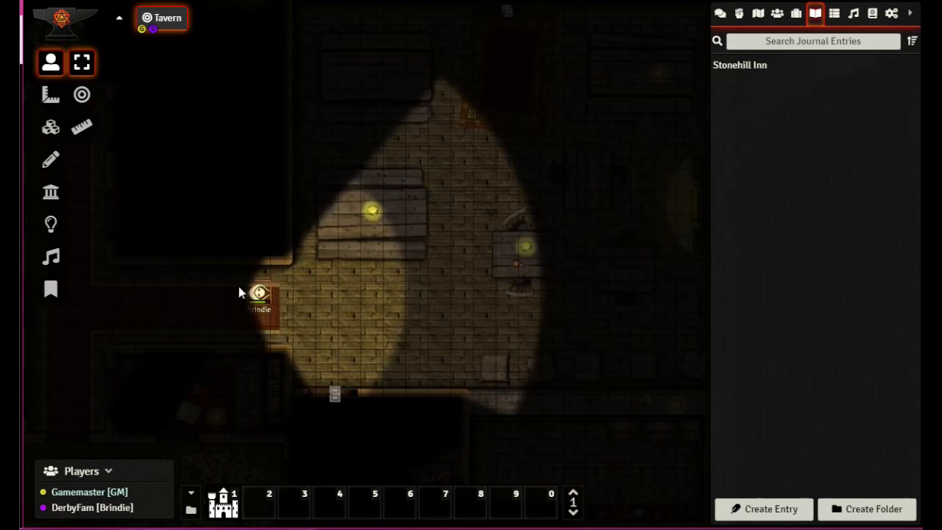
pyautogui.moveTo(327, 301)
pyautogui.mouseDown()
pyautogui.moveTo(350, 335)
pyautogui.moveTo(331, 290)
pyautogui.mouseUp()
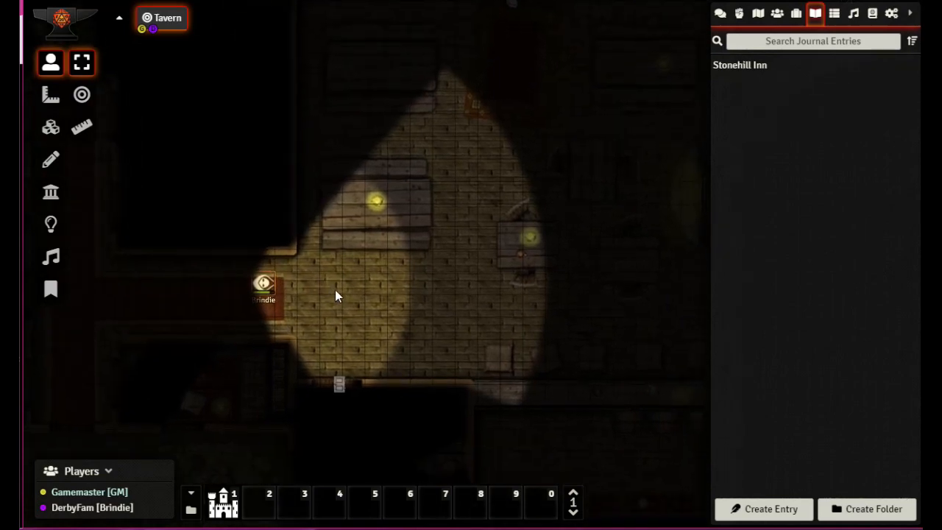
pyautogui.moveTo(325, 271); pyautogui.dragTo(360, 330)
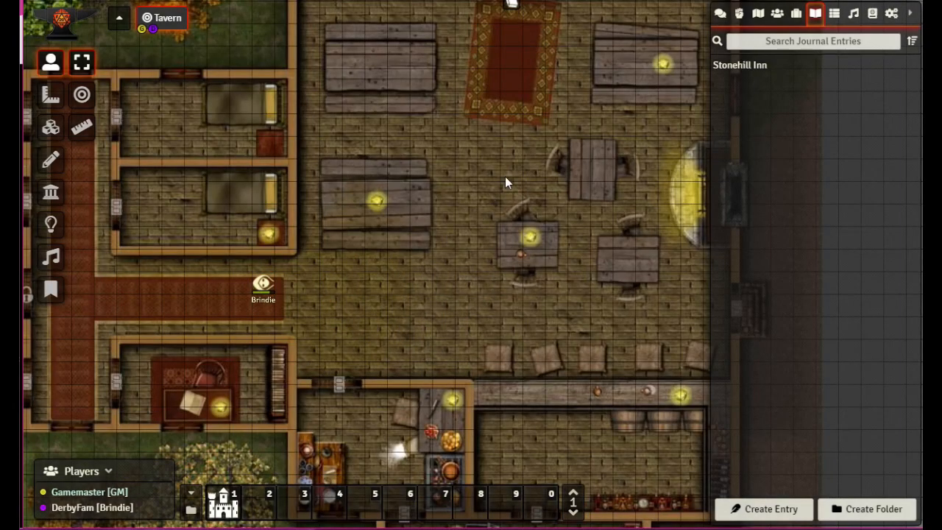
pyautogui.scroll(-5, 483, 157)
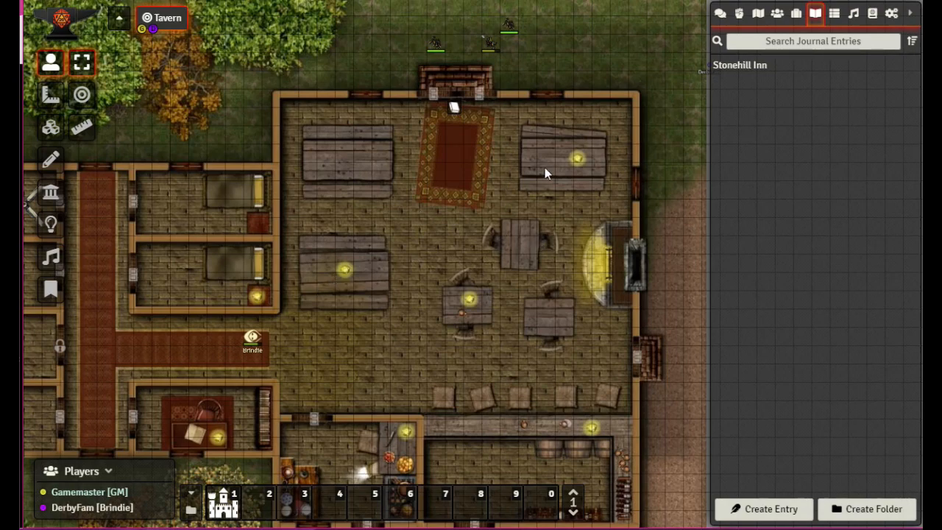
# Review the light source configurations of the northeast table light and, with the scene darkened to night, the fireplace light
pyautogui.click(51, 224)
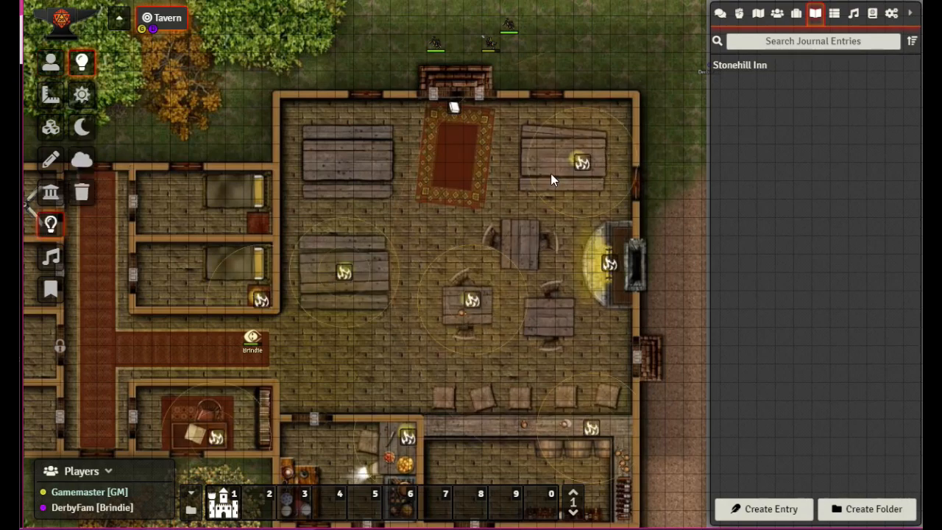
pyautogui.doubleClick(583, 163)
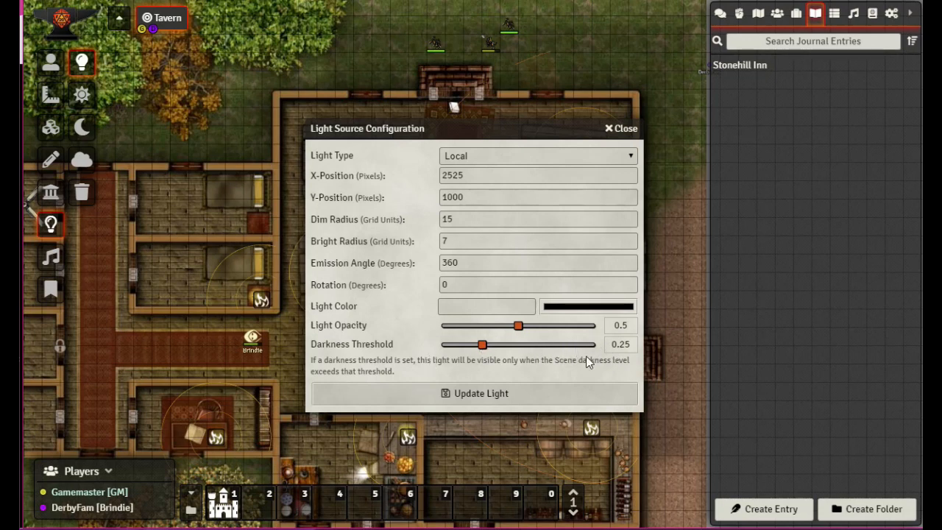
pyautogui.click(626, 134)
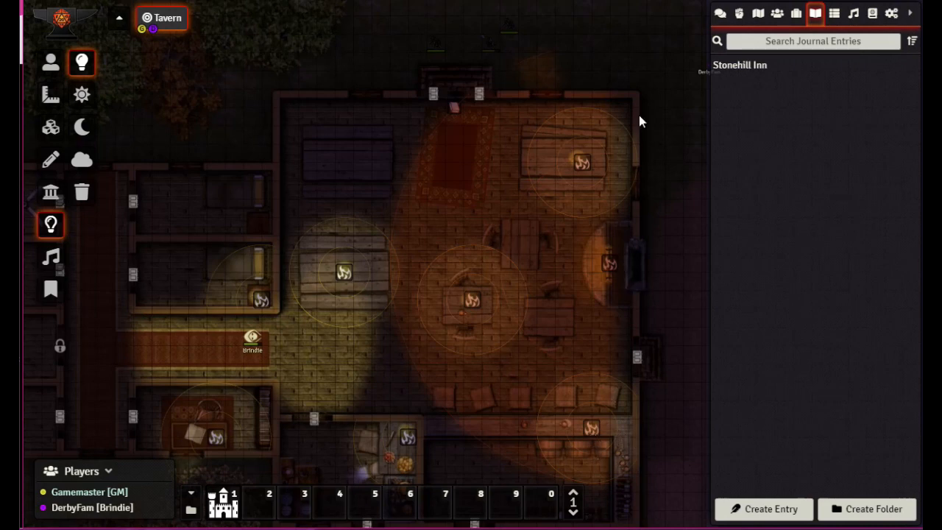
pyautogui.doubleClick(610, 265)
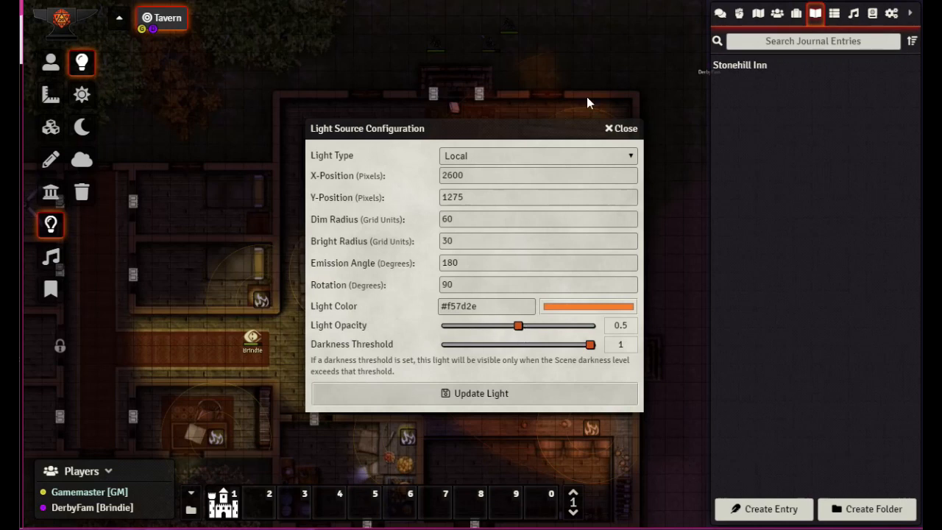
pyautogui.click(619, 129)
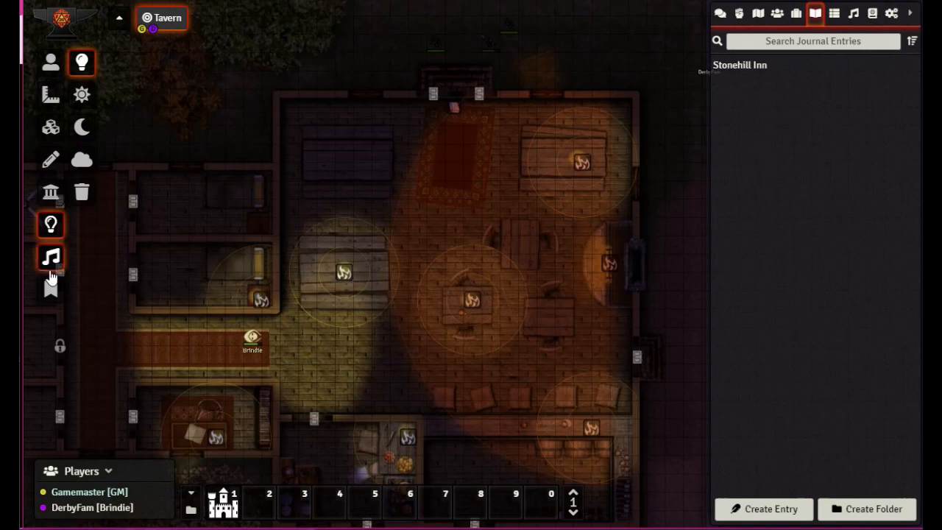
# View the night scene with the token controls, return to the lighting controls, and transition the scene to daylight
pyautogui.click(54, 65)
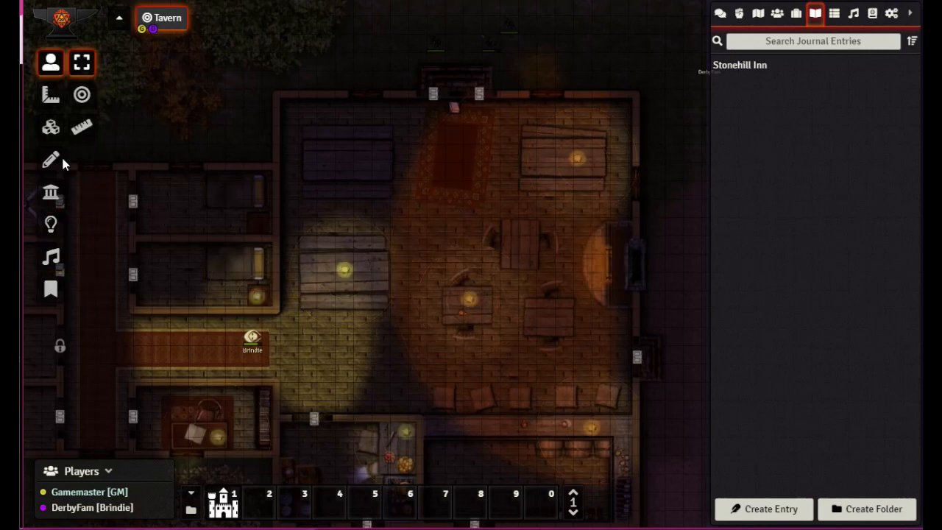
pyautogui.click(51, 223)
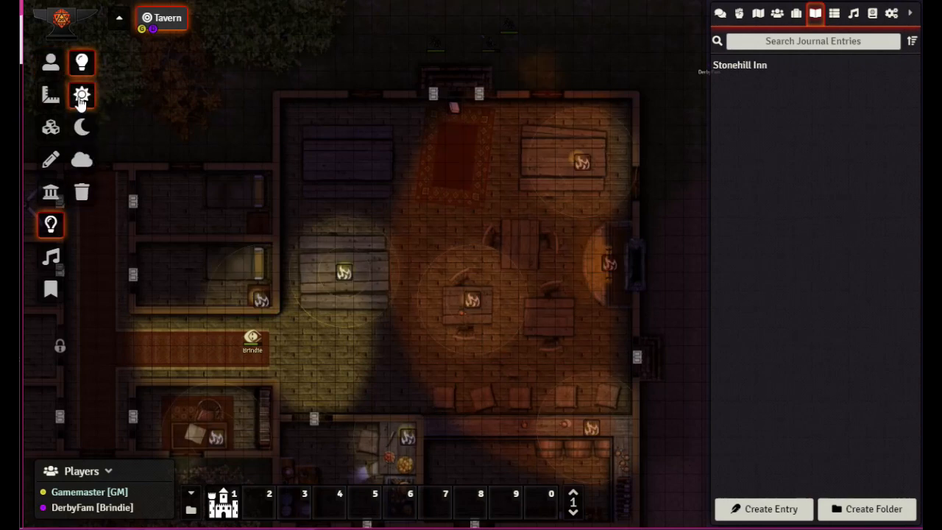
pyautogui.click(81, 96)
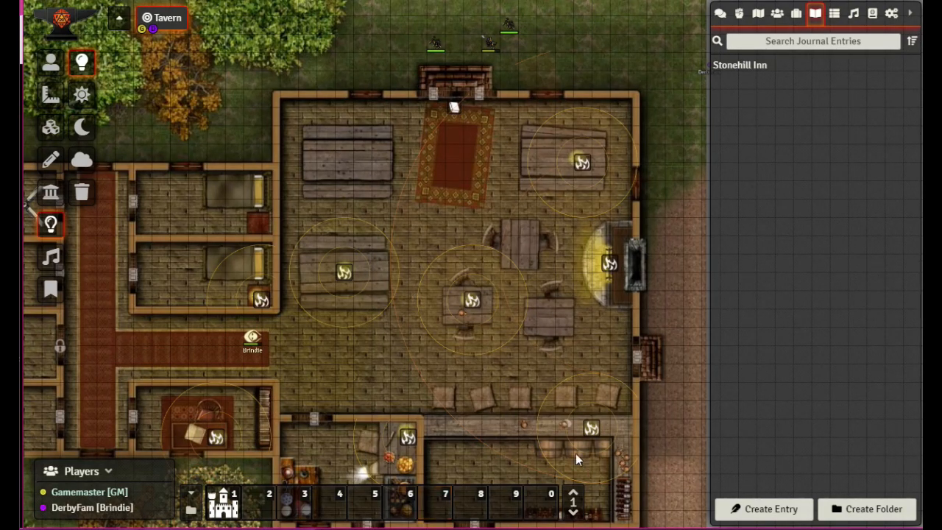
# Switch to the ambient sound controls and create a playlist named "soundboard" without track shuffling
pyautogui.click(51, 259)
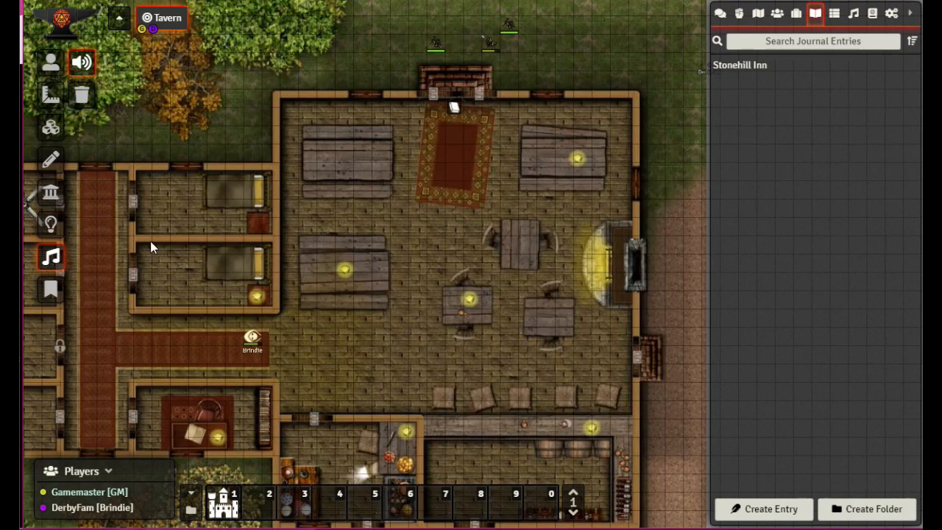
pyautogui.click(853, 13)
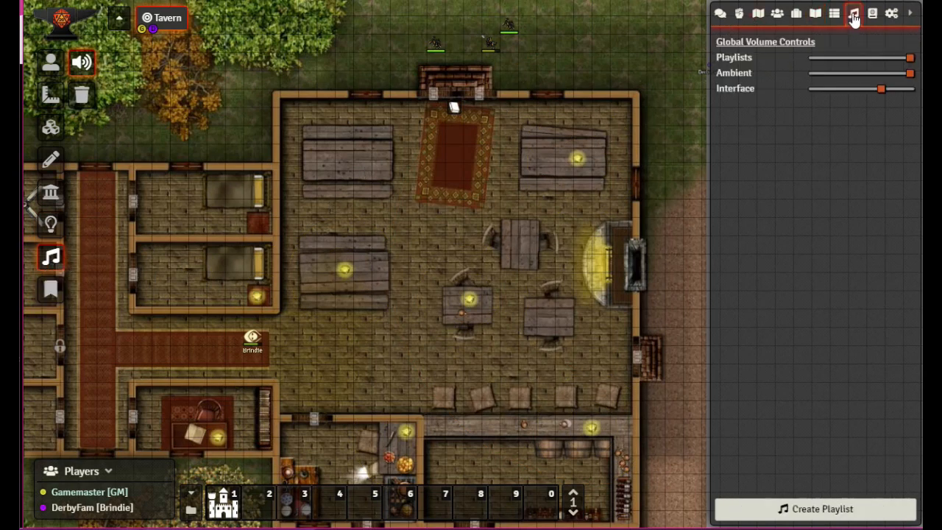
pyautogui.click(814, 514)
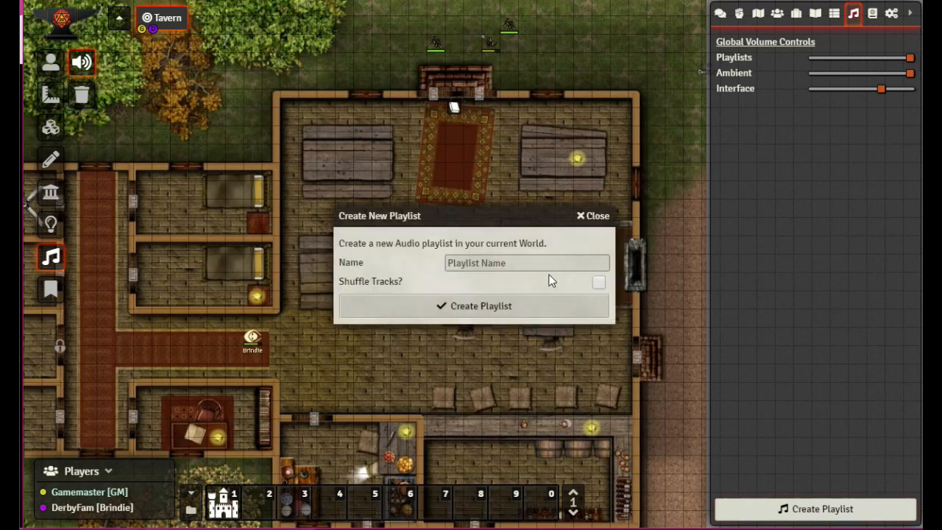
pyautogui.click(515, 262)
pyautogui.write('so')
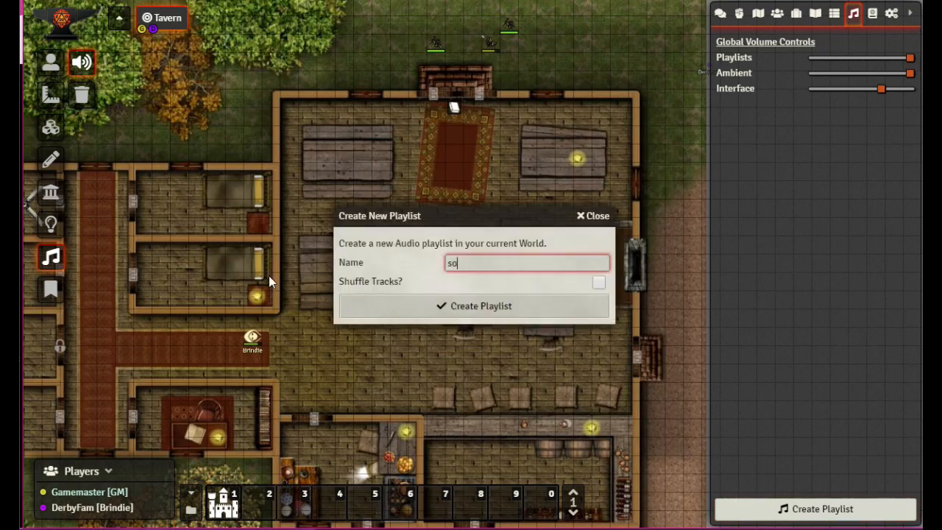
pyautogui.write('undboard')
pyautogui.click(453, 309)
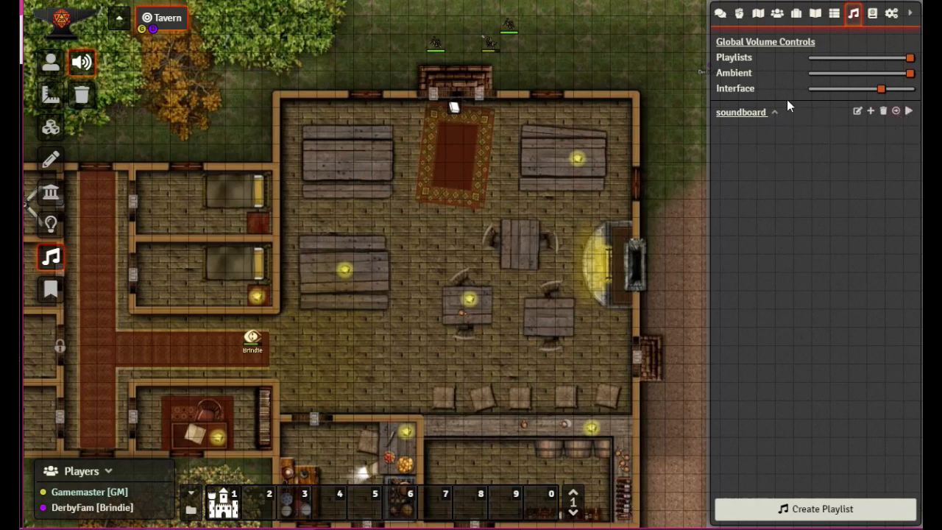
# Cycle the soundboard playlist's playback mode to soundboard only
pyautogui.click(897, 112)
pyautogui.click(897, 112)
pyautogui.click(897, 112)
# Add a track named "spell" to the soundboard playlist, using sounds/fx/spell.mp3 from the user data as its audio source
pyautogui.click(872, 112)
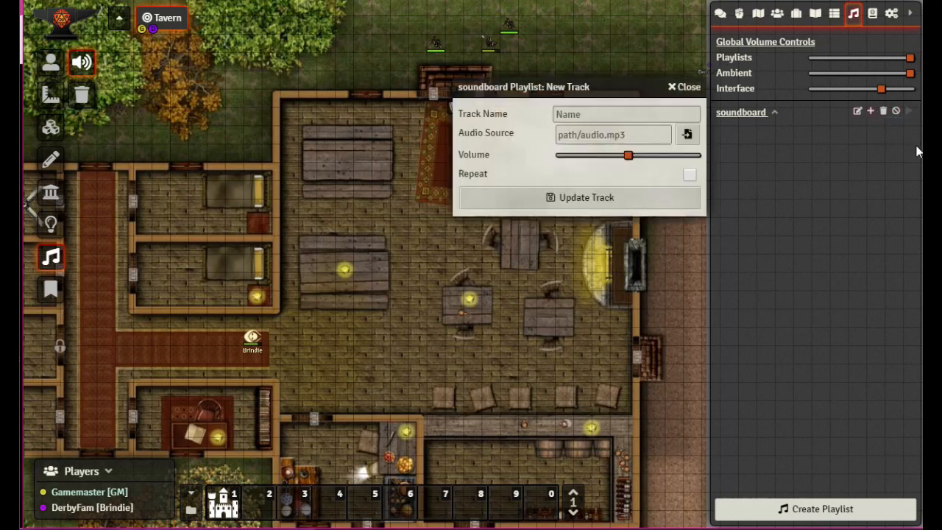
pyautogui.click(689, 135)
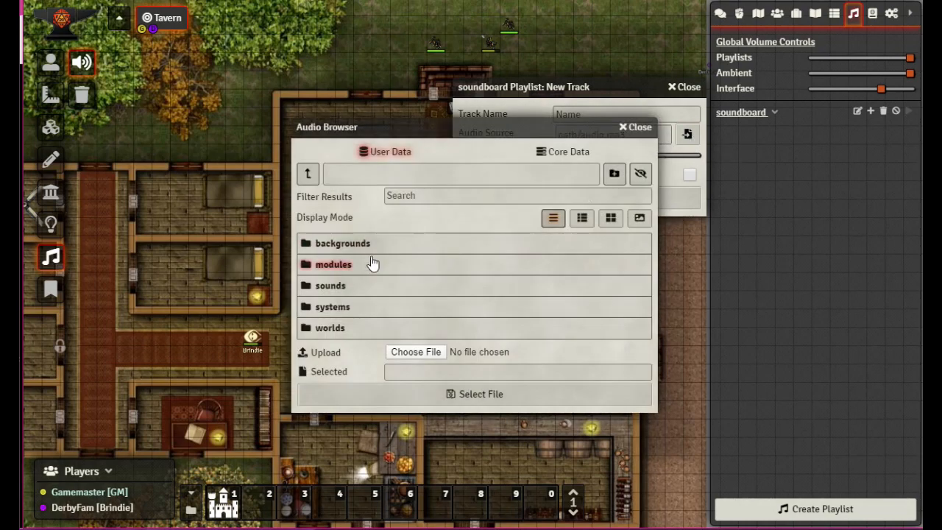
pyautogui.click(322, 286)
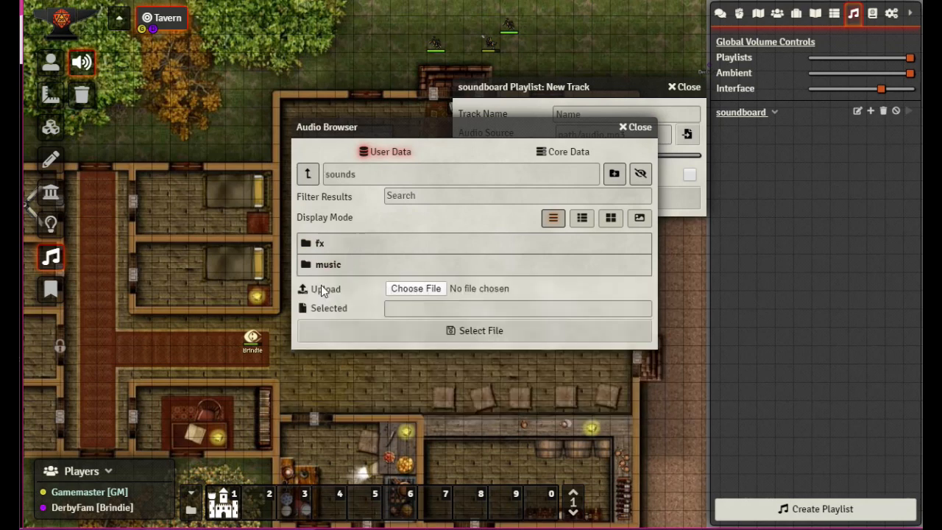
pyautogui.click(314, 245)
pyautogui.click(353, 247)
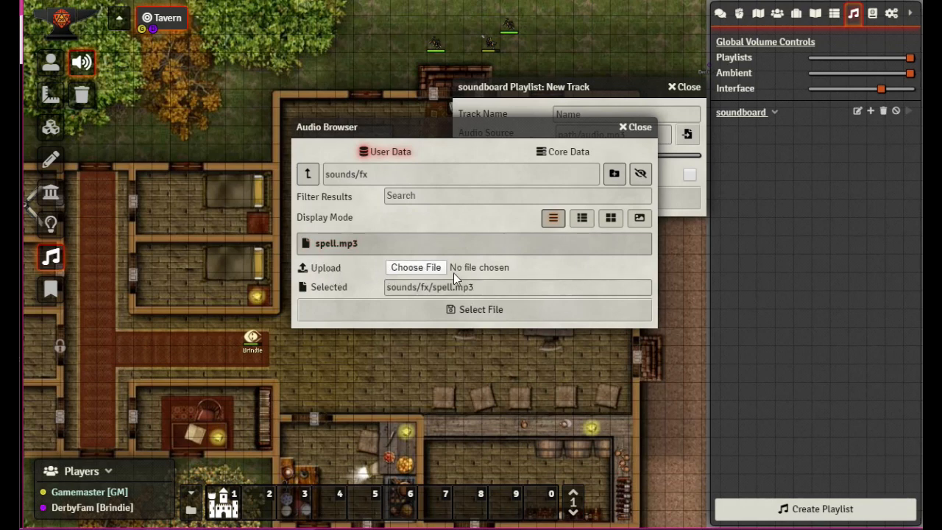
pyautogui.click(471, 310)
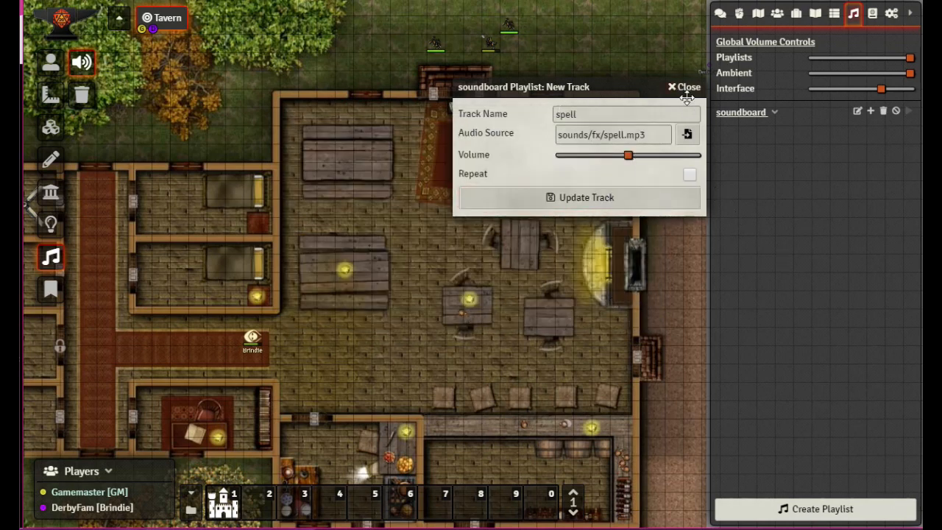
pyautogui.click(547, 199)
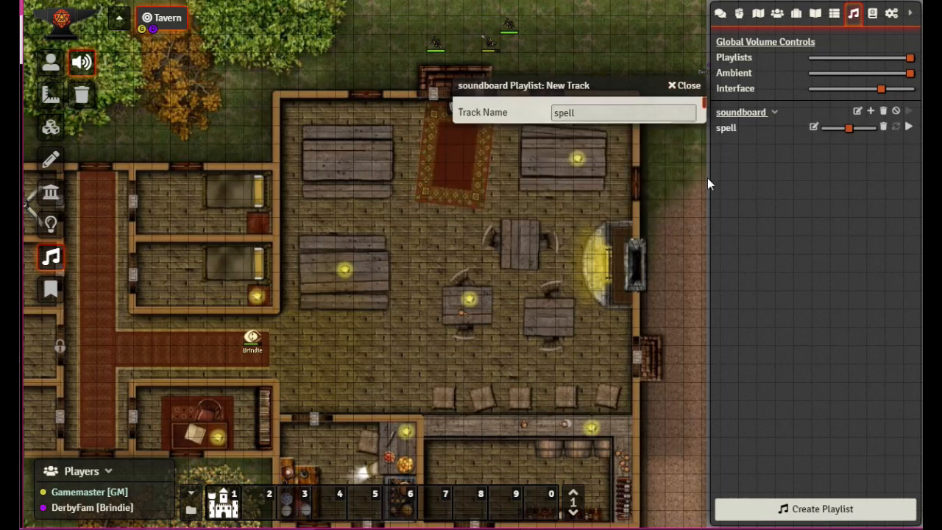
# Play the spell track at medium, lower and higher volumes, and return its volume to just below the midpoint
pyautogui.click(910, 128)
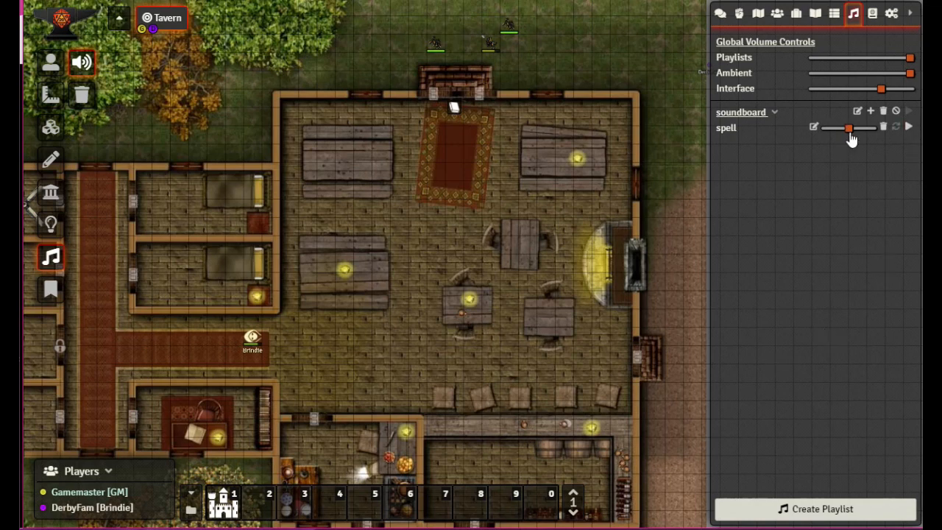
pyautogui.moveTo(849, 129); pyautogui.dragTo(830, 128)
pyautogui.click(909, 129)
pyautogui.moveTo(829, 130); pyautogui.dragTo(867, 129)
pyautogui.click(910, 129)
pyautogui.moveTo(867, 130); pyautogui.dragTo(845, 130)
# Place an ambient sound just inside the tavern's east door with a radius of about 108 units, moving its configuration window clear of it
pyautogui.moveTo(620, 354); pyautogui.dragTo(233, 264)
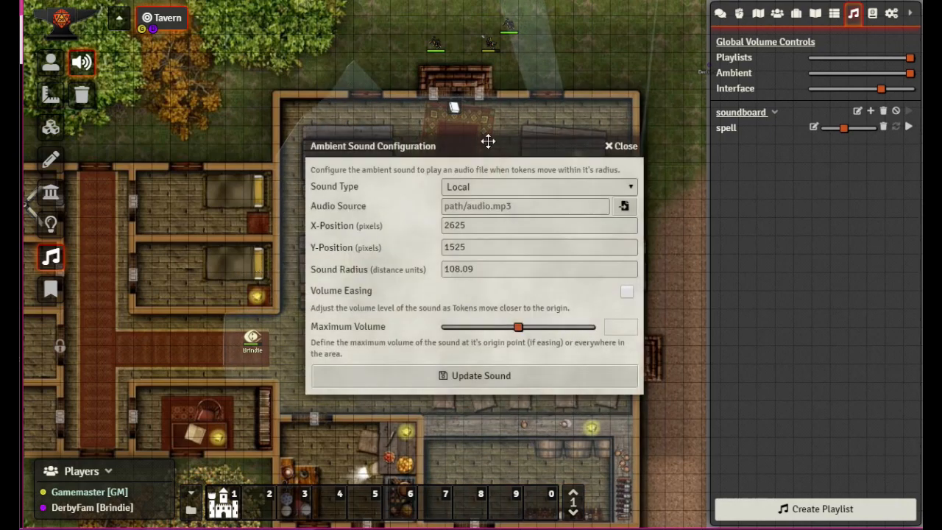
pyautogui.moveTo(490, 147); pyautogui.dragTo(771, 265)
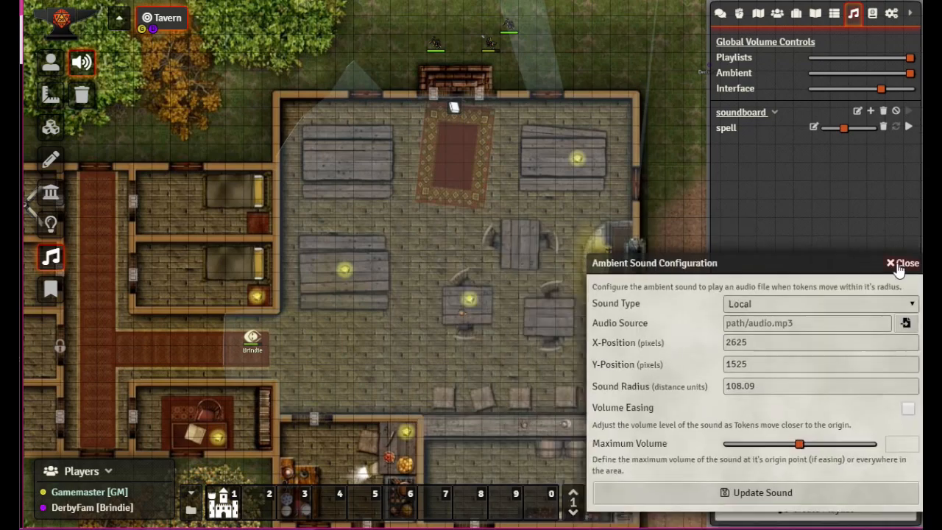
pyautogui.moveTo(684, 262); pyautogui.dragTo(108, 190)
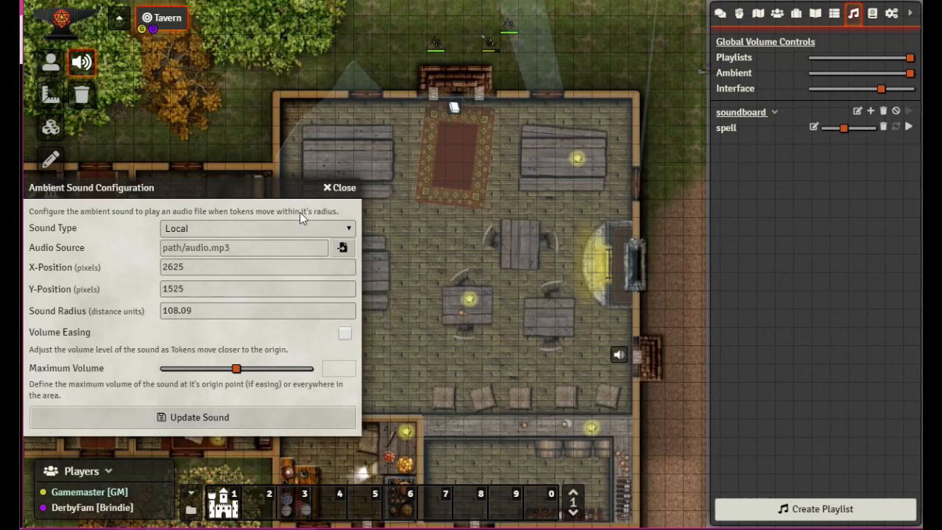
pyautogui.moveTo(216, 195); pyautogui.dragTo(356, 46)
# Set the ambient sound's audio source to sounds/music/Tavern.mp3 from the user data
pyautogui.click(482, 100)
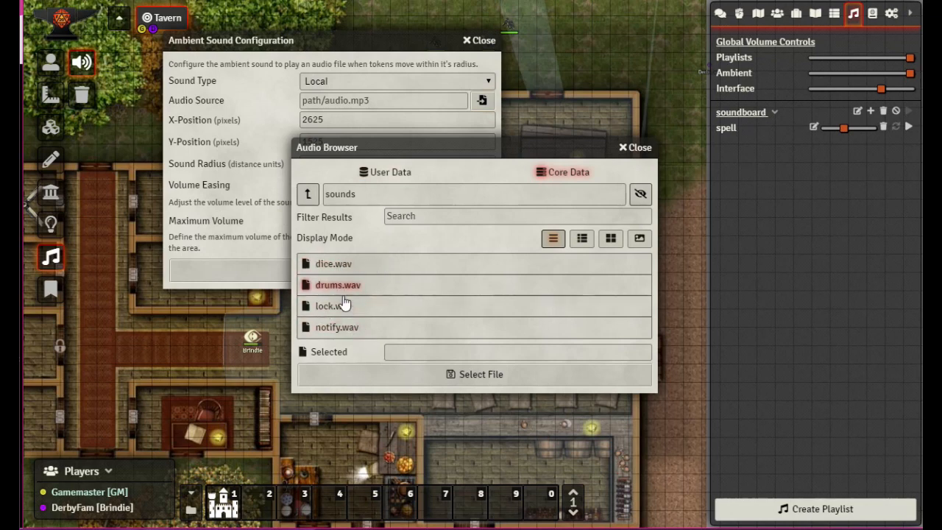
pyautogui.click(308, 195)
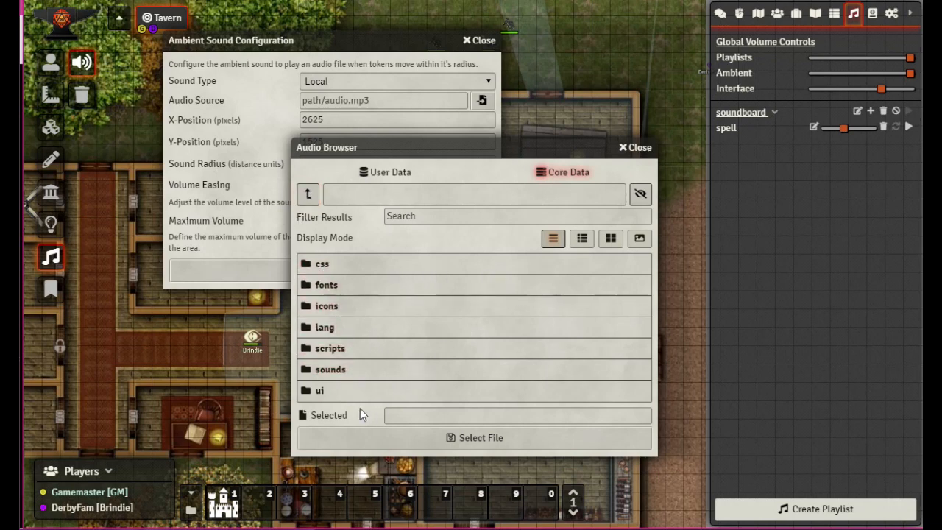
pyautogui.click(373, 176)
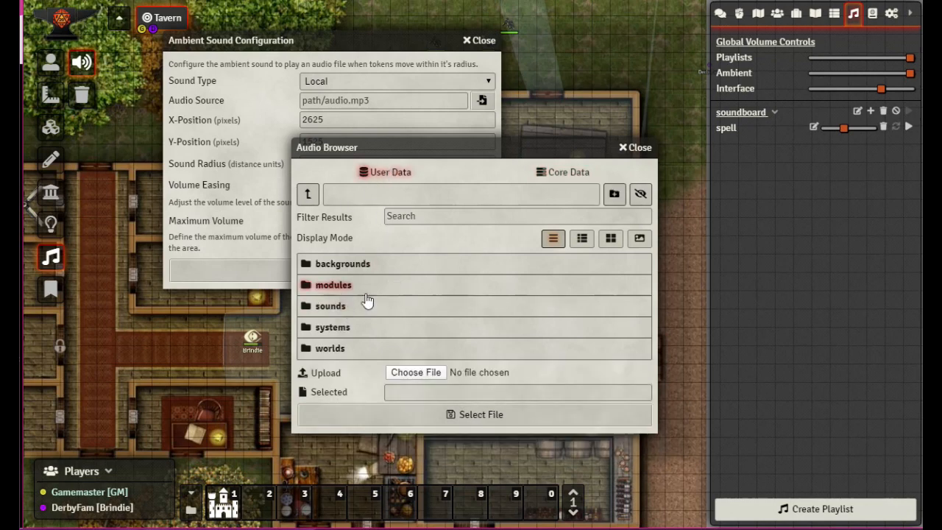
pyautogui.click(323, 306)
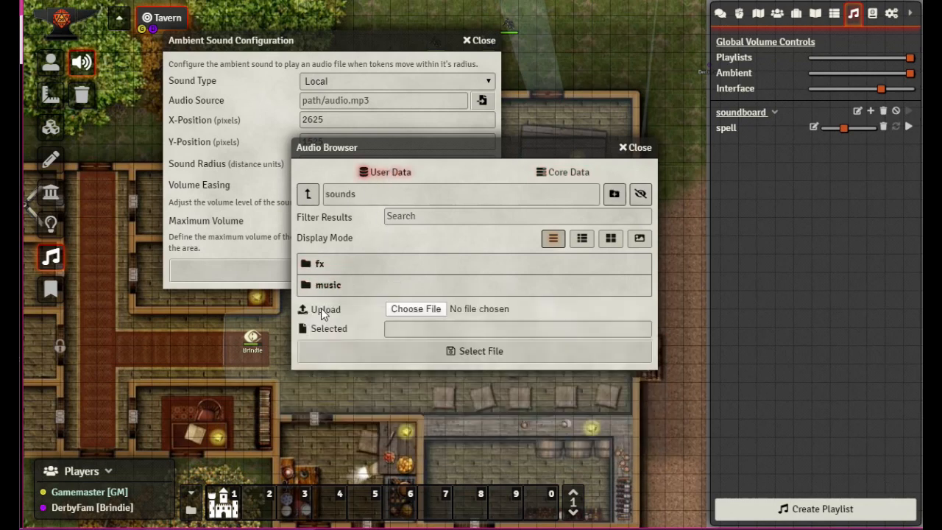
pyautogui.click(329, 287)
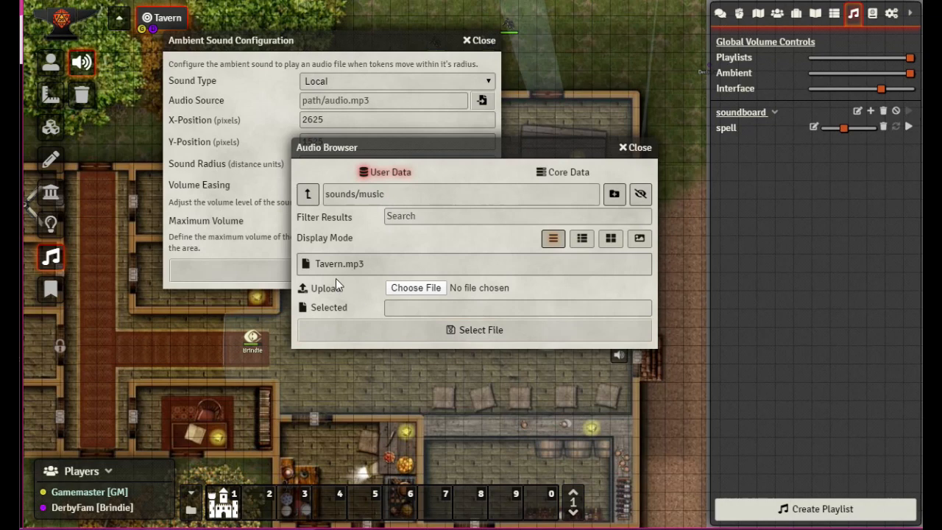
pyautogui.click(463, 330)
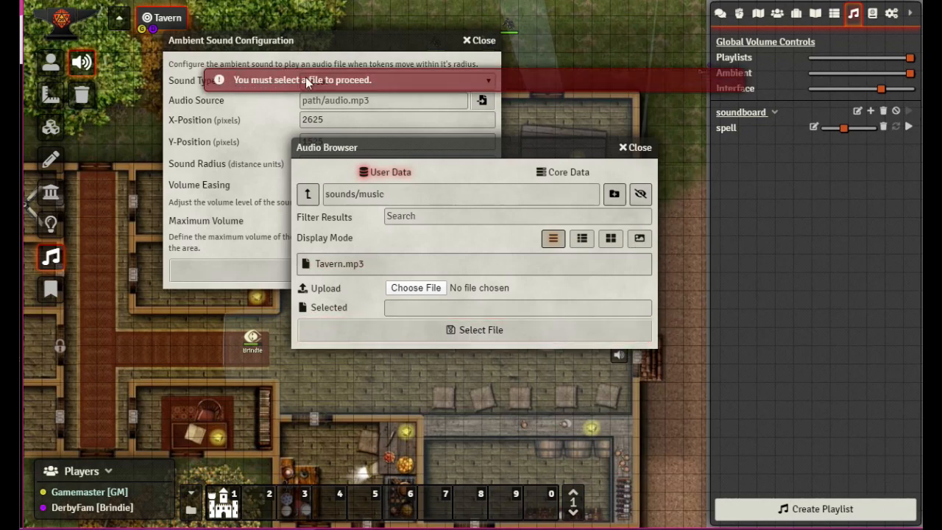
pyautogui.click(337, 263)
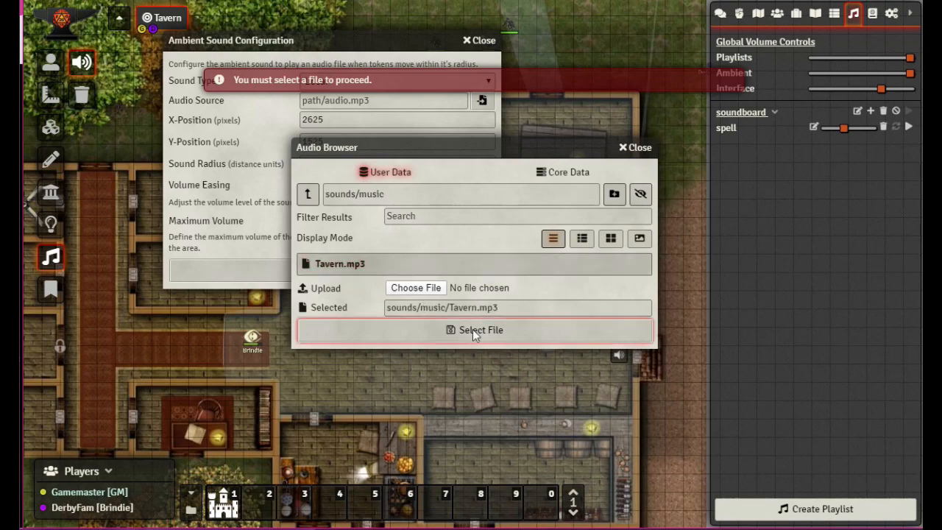
pyautogui.click(473, 330)
pyautogui.moveTo(314, 40); pyautogui.dragTo(446, 27)
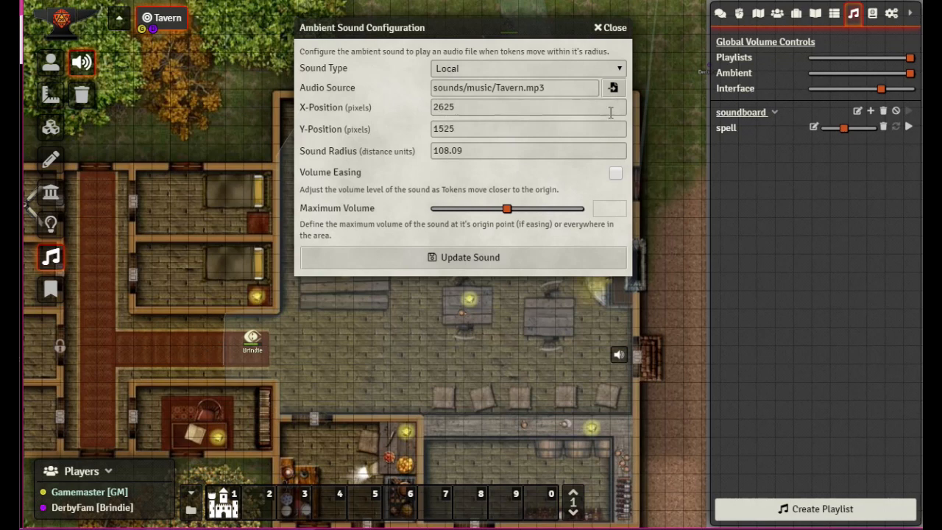
# Try the Global sound type and toggle volume easing on and off, and return the sound type to Local
pyautogui.click(619, 69)
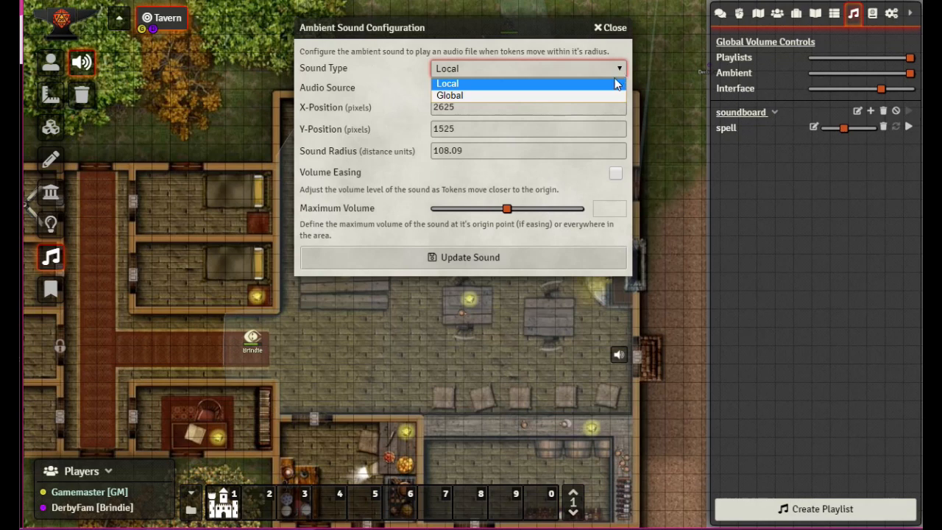
pyautogui.click(596, 95)
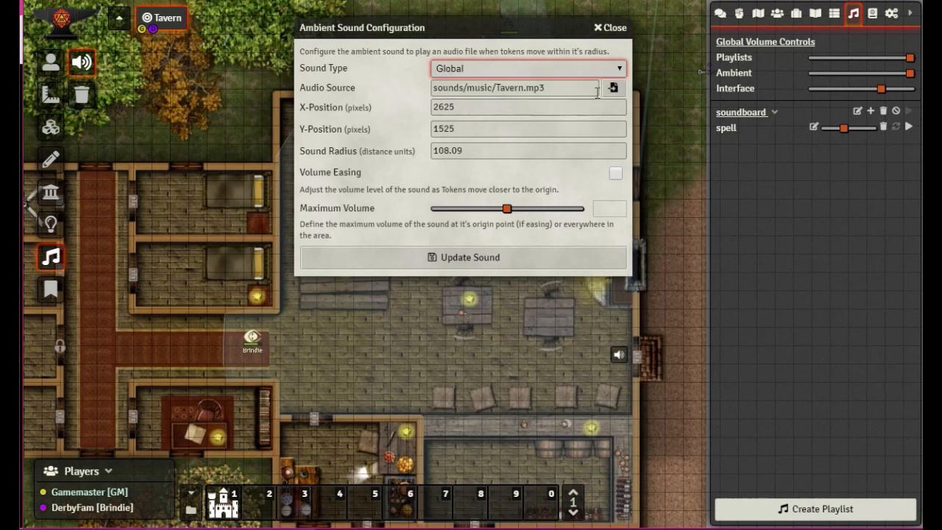
pyautogui.click(616, 175)
pyautogui.click(617, 175)
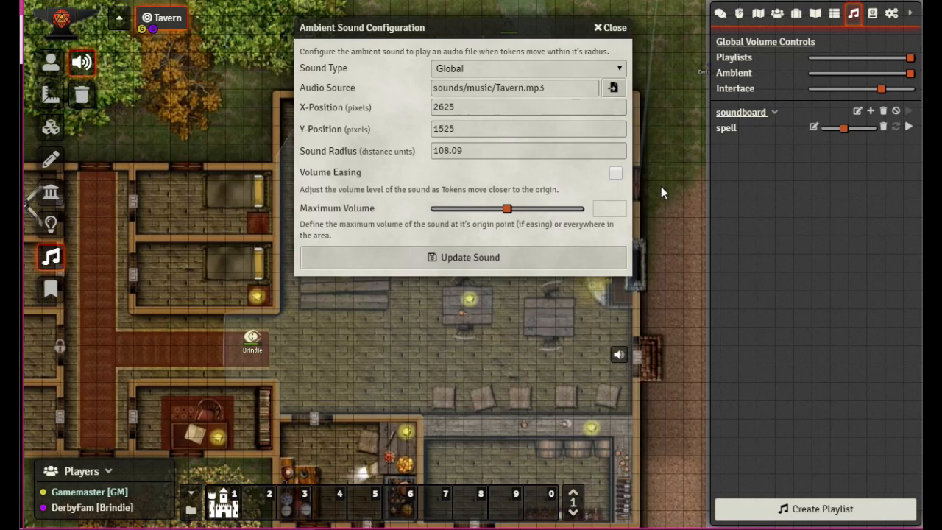
pyautogui.click(621, 68)
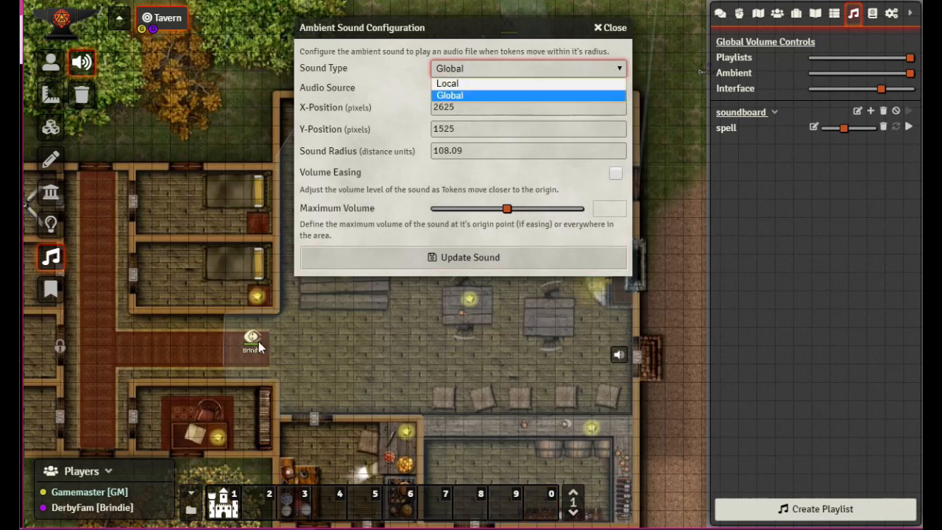
pyautogui.click(488, 83)
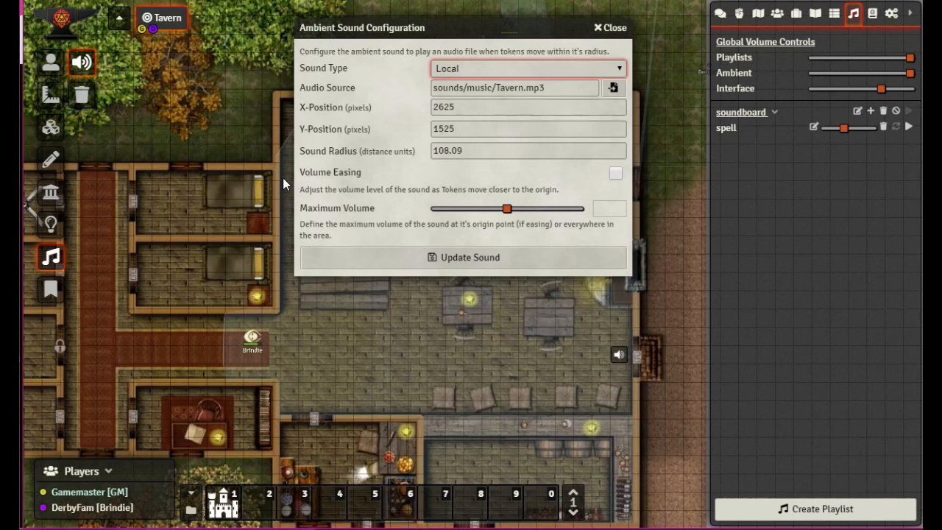
# Enable volume easing, set the maximum volume to 1 and update the ambient sound
pyautogui.click(616, 175)
pyautogui.moveTo(507, 209); pyautogui.dragTo(583, 211)
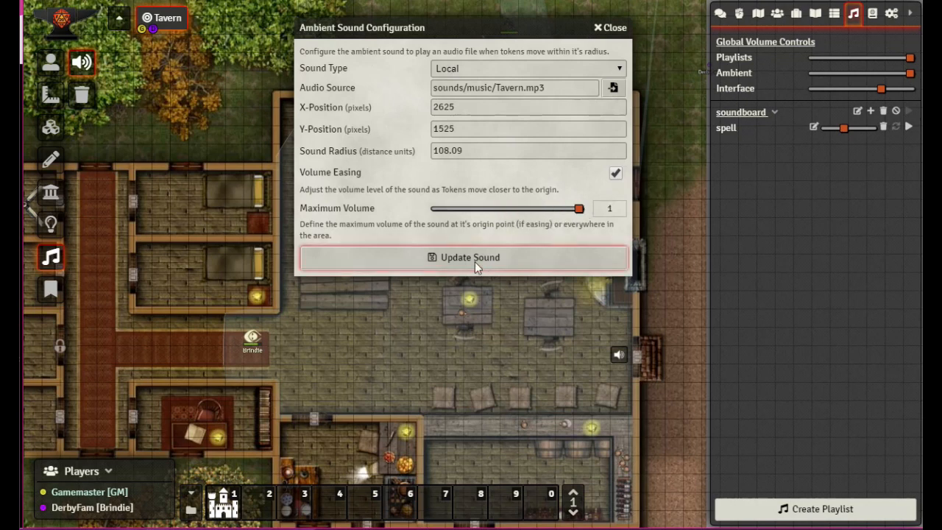
pyautogui.click(478, 258)
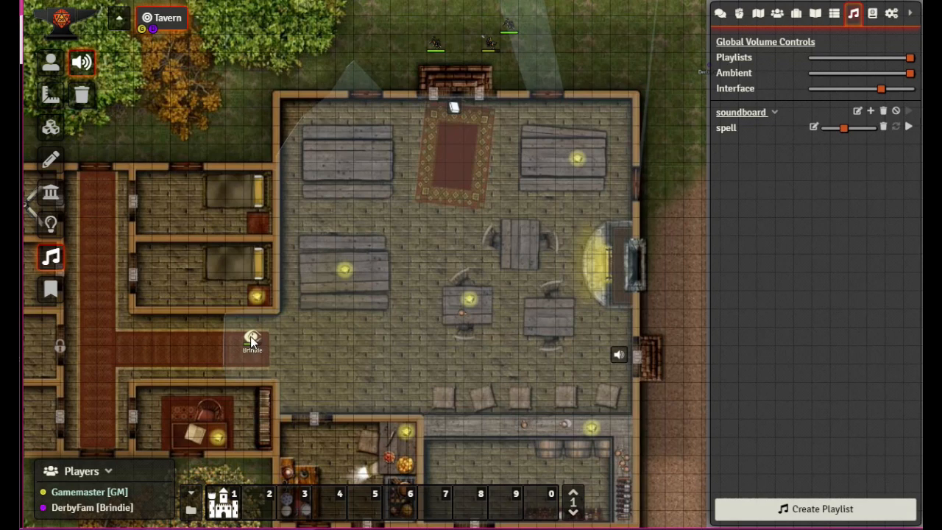
# Using the token controls, move the Brindie token back along the corridor and walk it east across the main room towards the east door
pyautogui.click(51, 65)
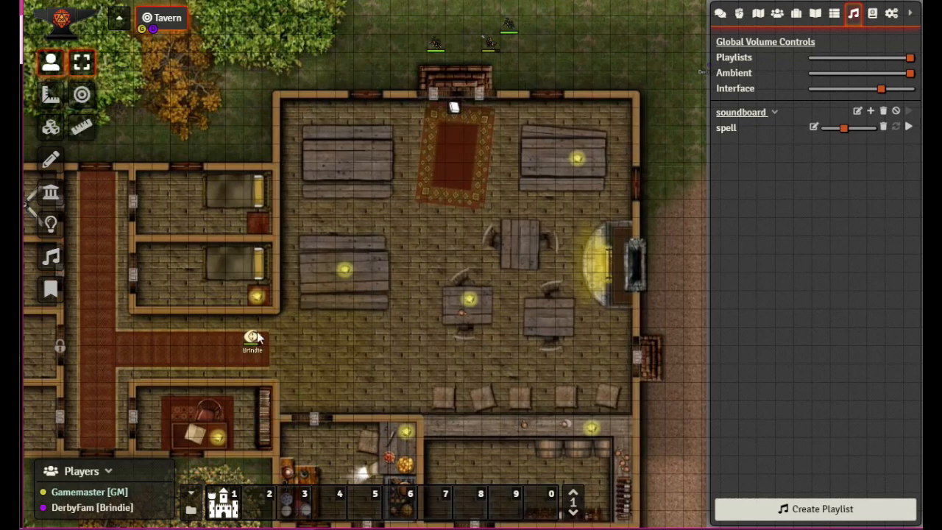
pyautogui.moveTo(253, 337); pyautogui.dragTo(182, 336)
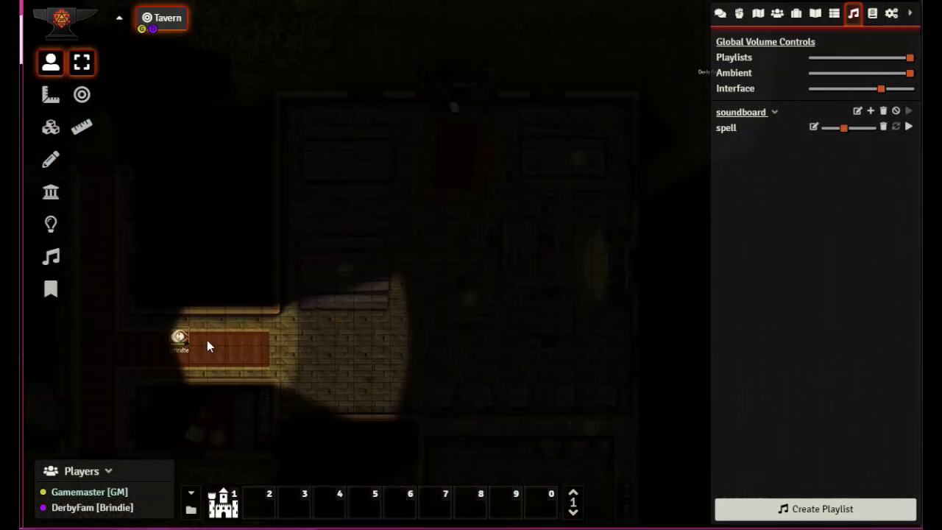
pyautogui.press('Right')
pyautogui.press('Right')
pyautogui.press('Right')
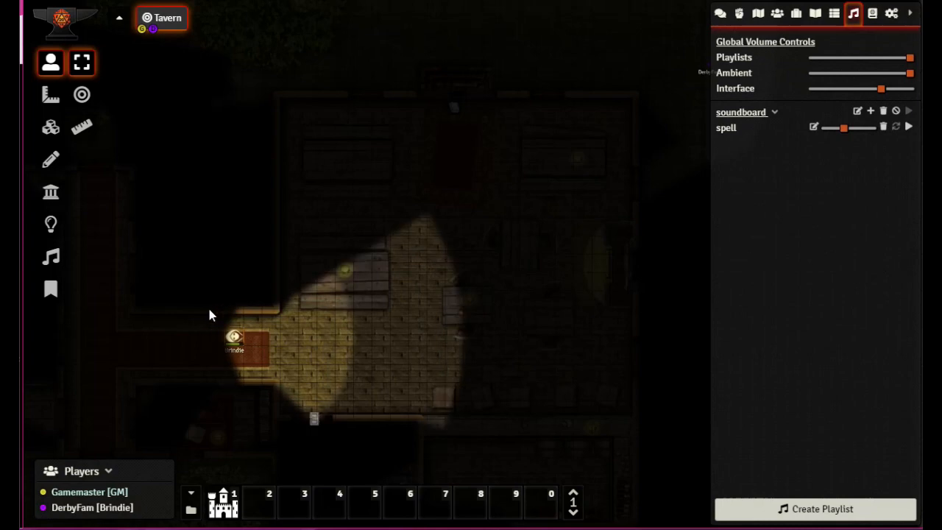
pyautogui.press('Right')
pyautogui.press('Right')
pyautogui.press('Right')
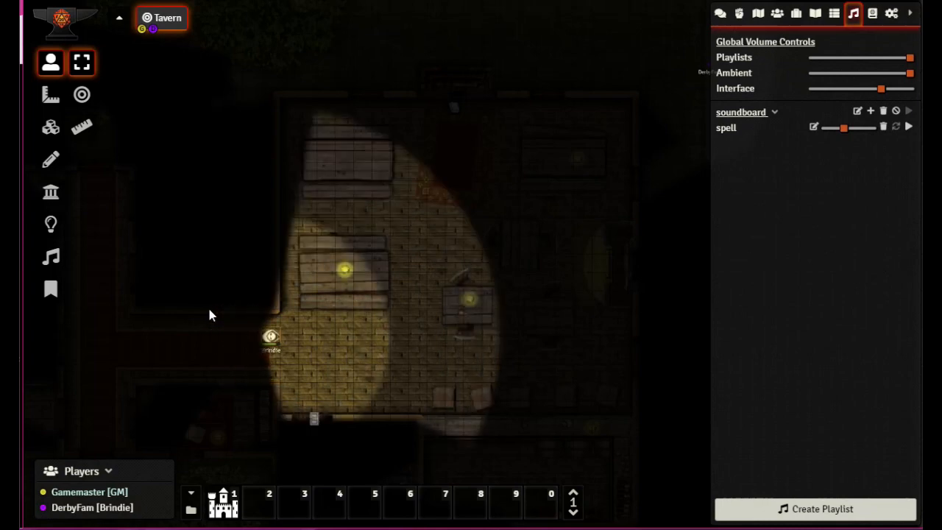
pyautogui.press('Right')
pyautogui.press('Right')
pyautogui.press('Right')
pyautogui.press('Right')
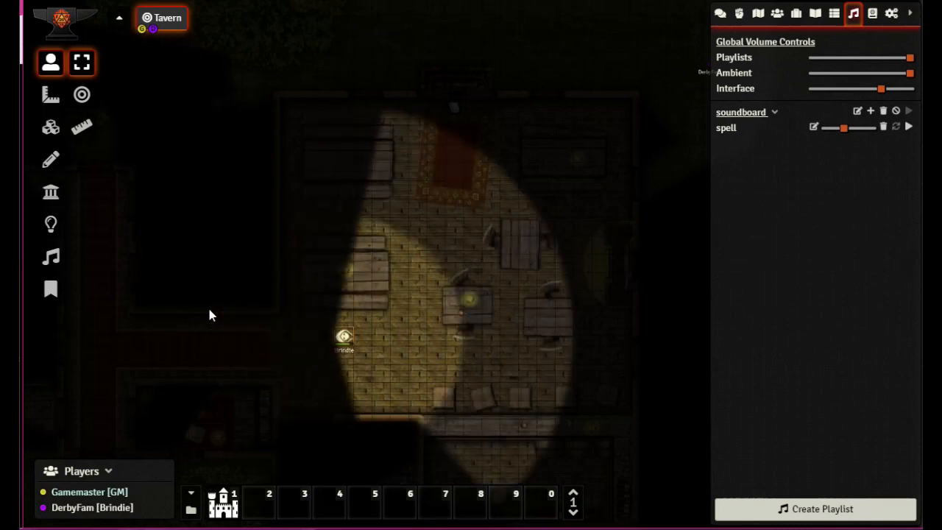
pyautogui.press('Right')
pyautogui.press('Right')
pyautogui.press('Right')
pyautogui.press('Right')
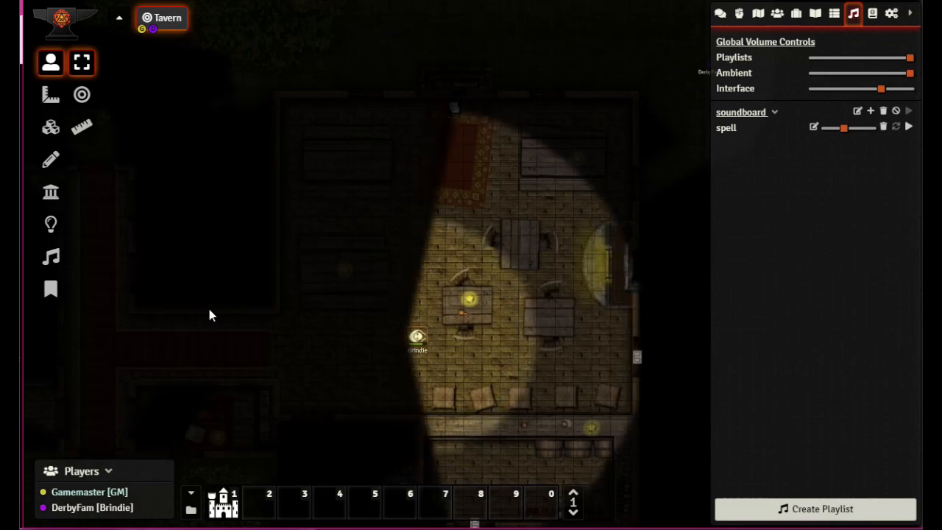
pyautogui.press('Right')
pyautogui.press('Right')
pyautogui.press('Right')
pyautogui.press('Right')
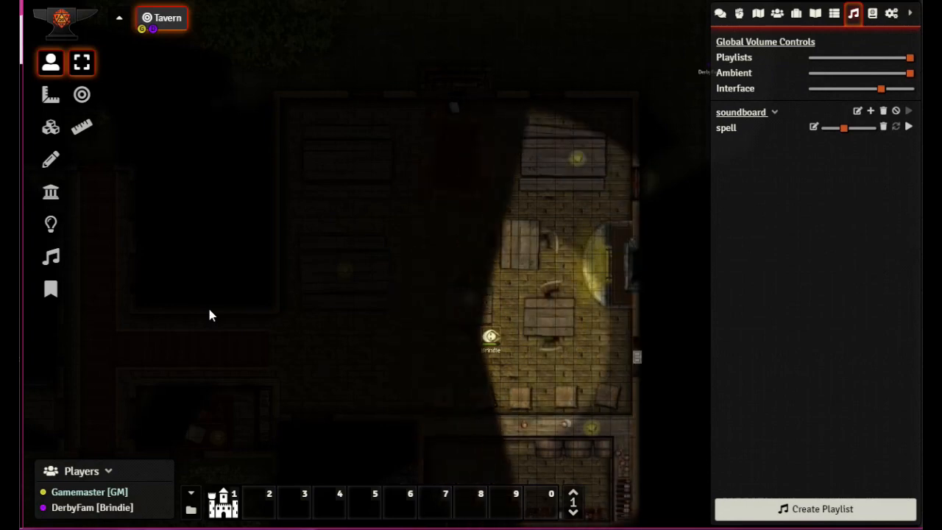
pyautogui.press('Down')
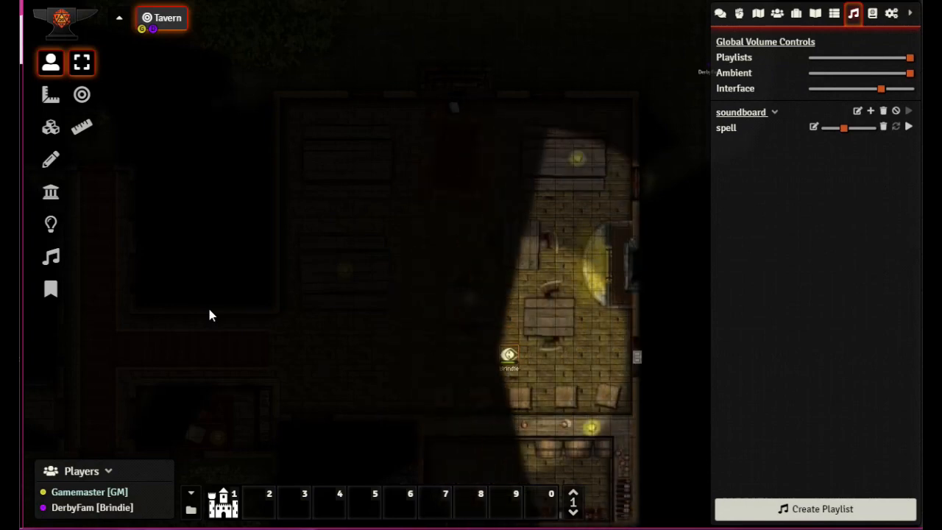
pyautogui.press('Right')
pyautogui.press('Right')
pyautogui.press('Right')
pyautogui.press('Right')
pyautogui.press('Right')
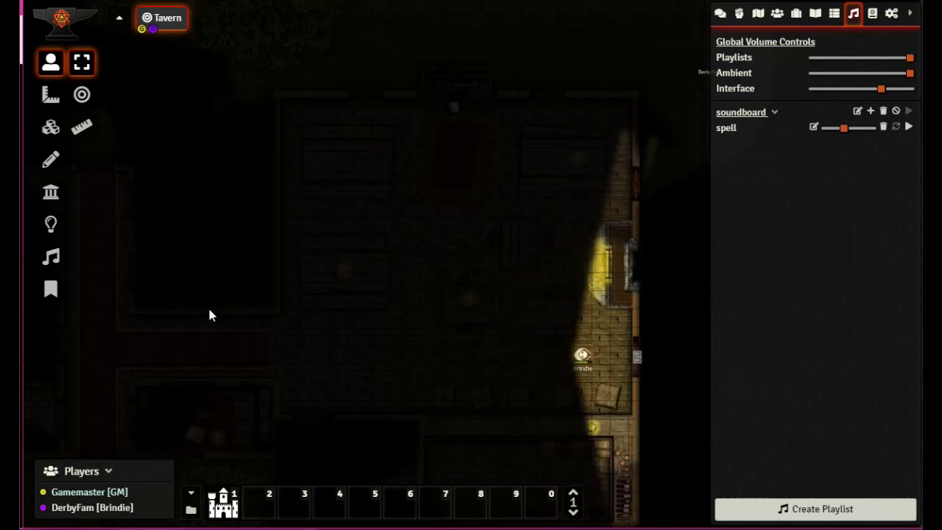
# Walk the Brindie token west, away from the sound source, across the main room and back into the corridor
pyautogui.press('Left')
pyautogui.press('Left')
pyautogui.press('Left')
pyautogui.press('Left')
pyautogui.press('Left')
pyautogui.press('Left')
pyautogui.press('Left')
pyautogui.press('Left')
pyautogui.press('Left')
pyautogui.press('Left')
pyautogui.press('Left')
pyautogui.press('Left')
pyautogui.press('Left')
pyautogui.press('Left')
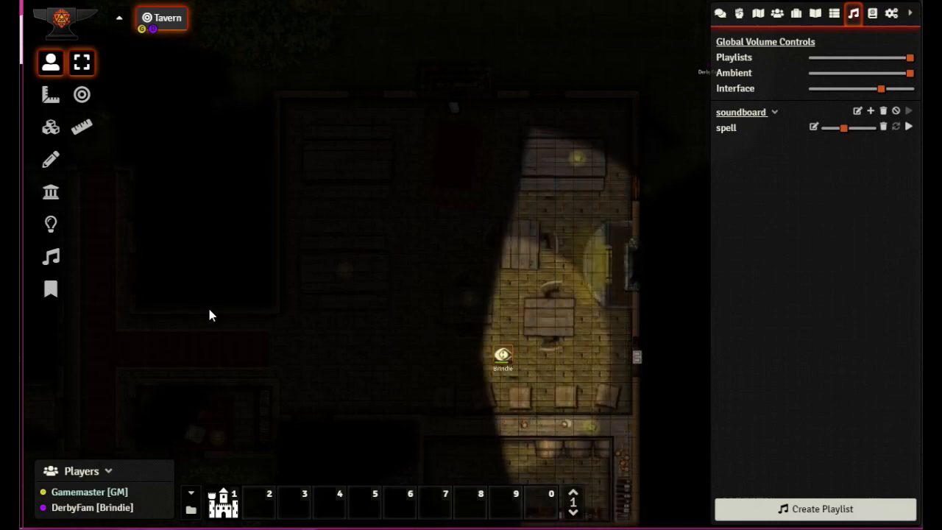
pyautogui.press('Left')
pyautogui.press('Left')
pyautogui.press('Left')
pyautogui.press('Left')
pyautogui.press('Left')
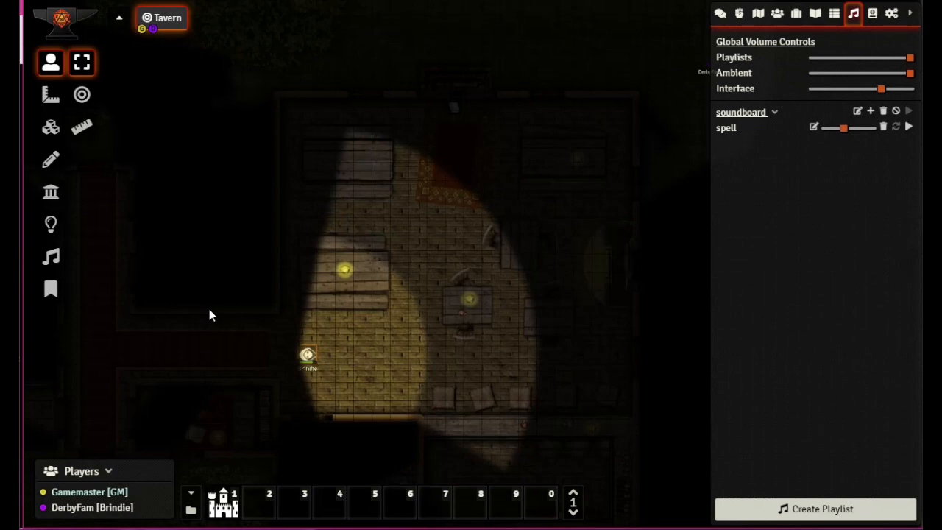
pyautogui.press('Up')
pyautogui.press('Left')
pyautogui.press('Left')
pyautogui.press('Left')
pyautogui.press('Left')
pyautogui.press('Left')
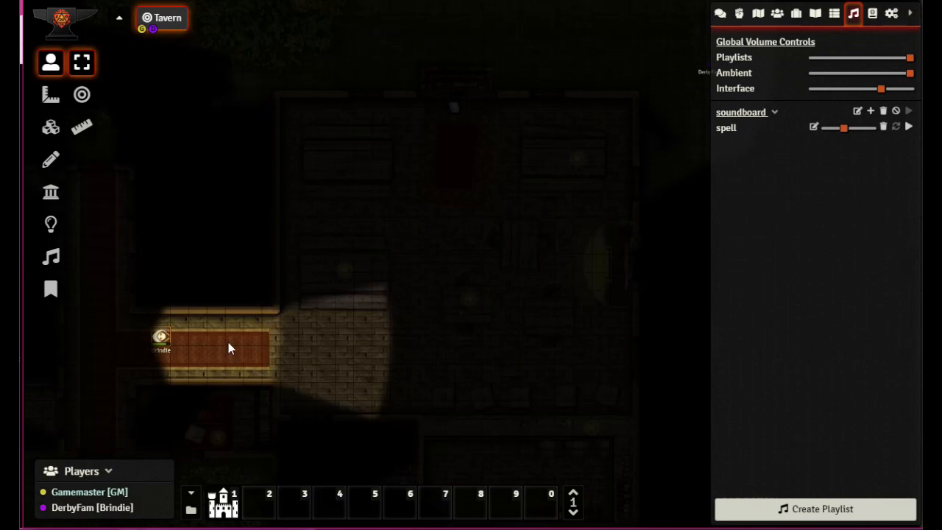
pyautogui.click(255, 348)
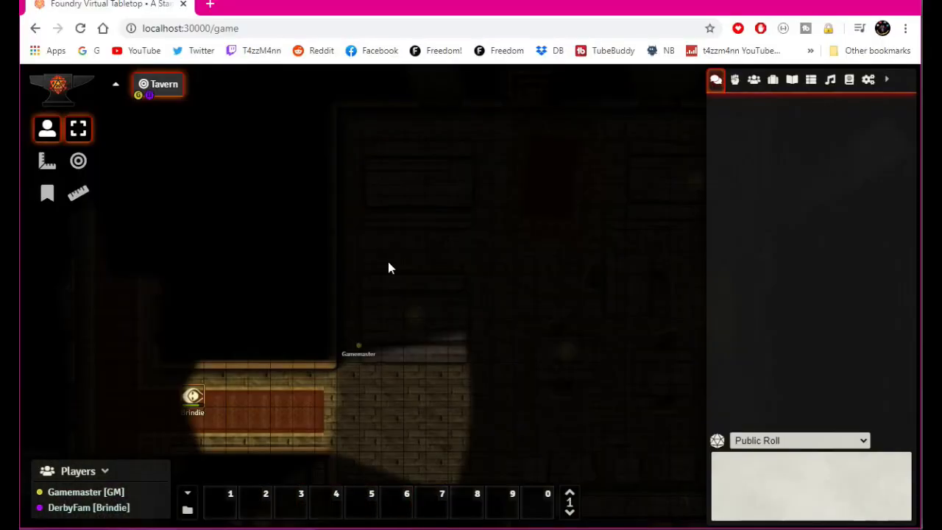
# In the player's Chrome window, view the measurement template tools and measure from the Brindie token along the corridor with the ruler
pyautogui.click(48, 161)
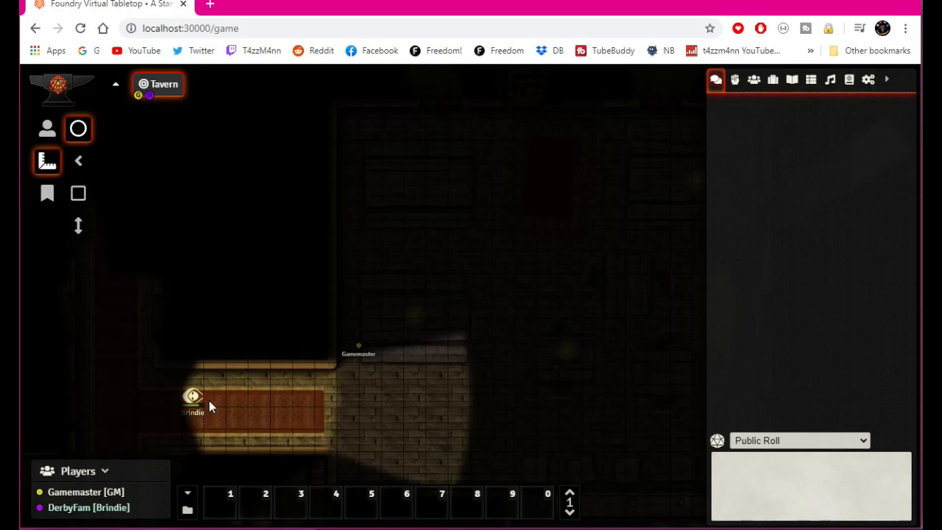
pyautogui.click(78, 193)
pyautogui.click(47, 131)
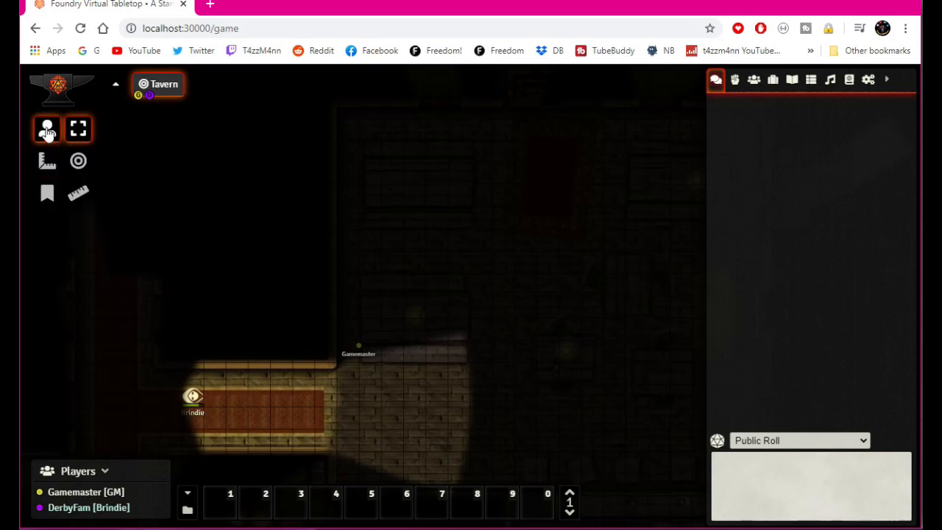
pyautogui.click(79, 194)
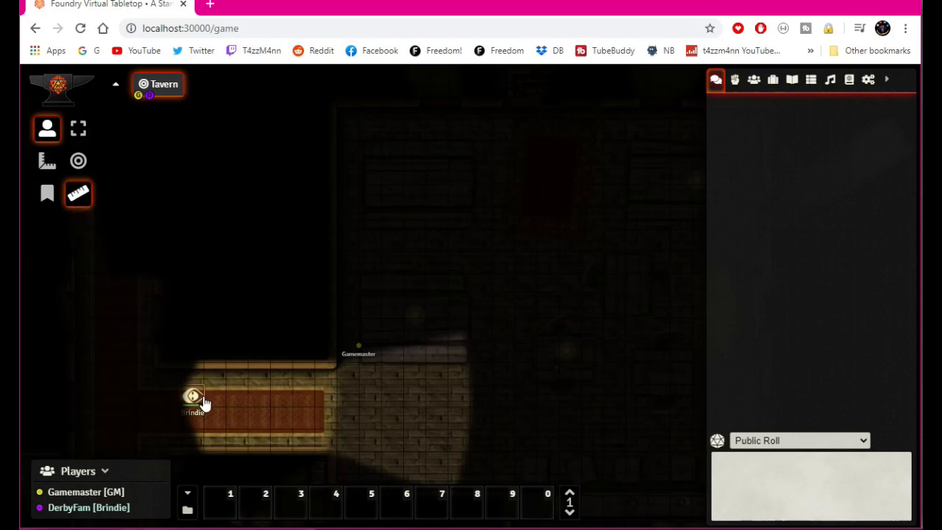
pyautogui.moveTo(196, 401); pyautogui.dragTo(265, 412)
# Place a cone measurement template about 43.1 ft long from the Brindie token east along the corridor into the main room
pyautogui.click(47, 161)
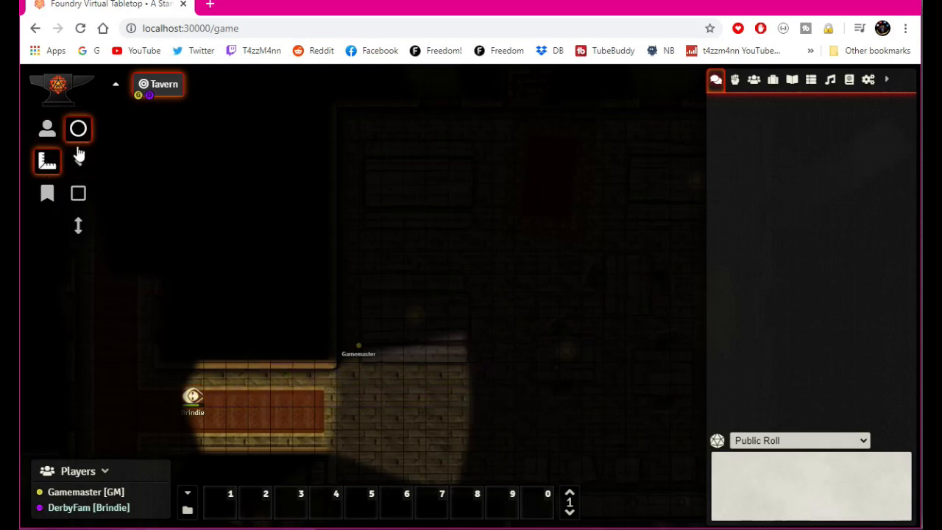
pyautogui.click(79, 162)
pyautogui.moveTo(195, 401); pyautogui.dragTo(384, 398)
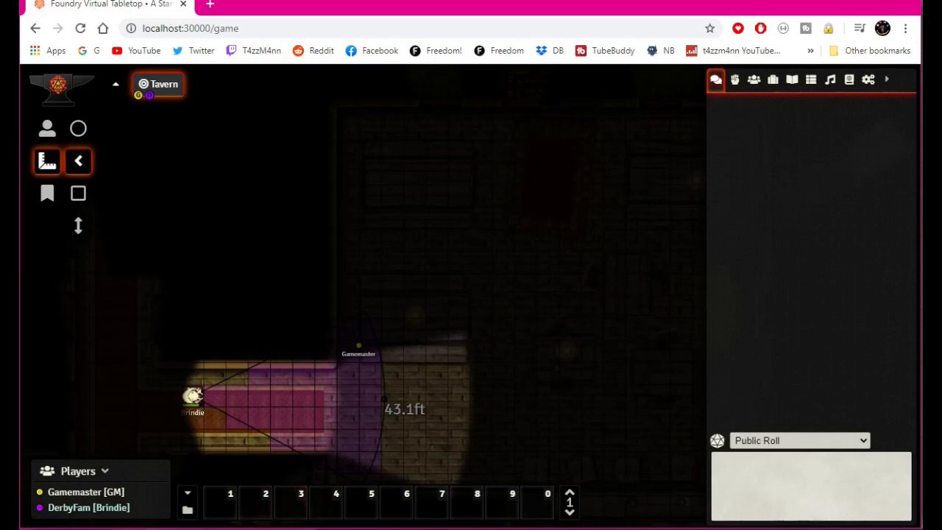
# Switch to the Gamemaster's Foundry window and view the combat tracker
pyautogui.hotkey('alt', 'Tab')
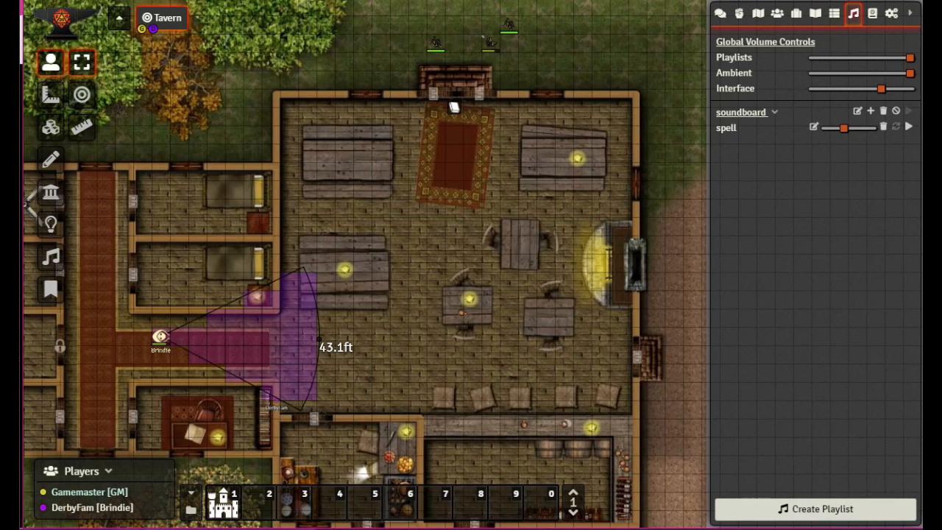
pyautogui.click(739, 14)
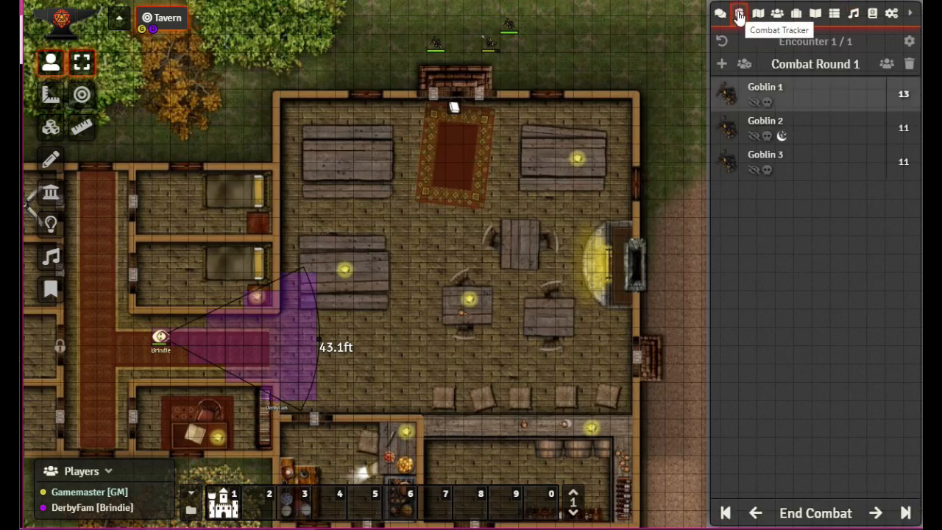
# Open the Starter Heroes compendium and review the inventory, features, spellbook and biography of Bernard (Hill Dwarf Rogue), closing the sheet when done
pyautogui.click(872, 16)
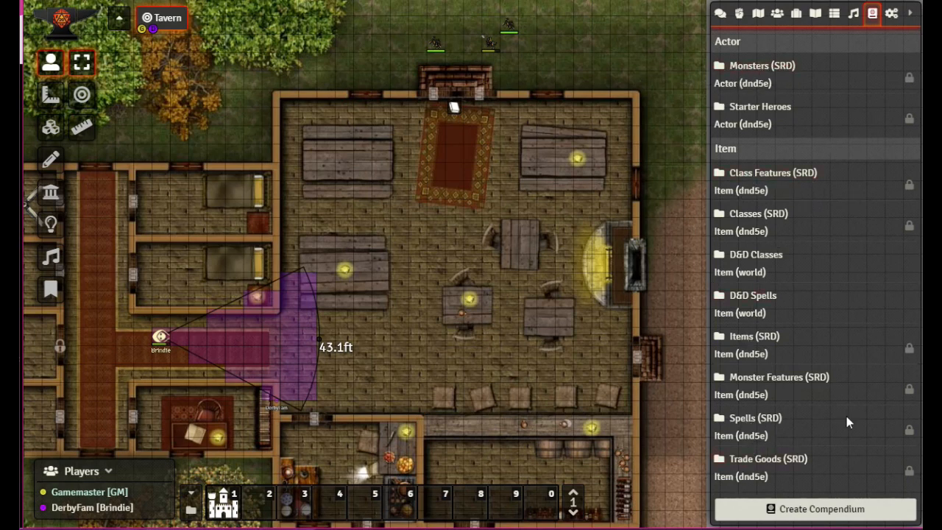
pyautogui.click(752, 118)
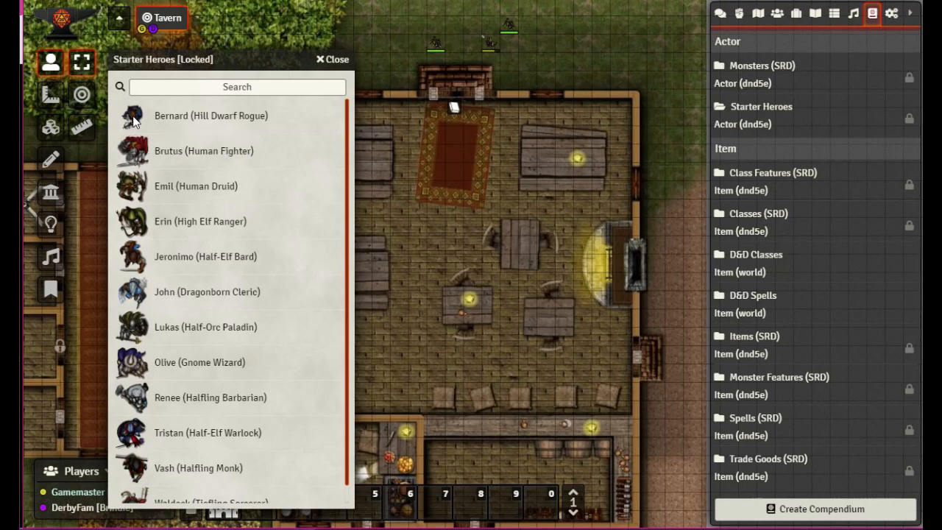
pyautogui.click(189, 124)
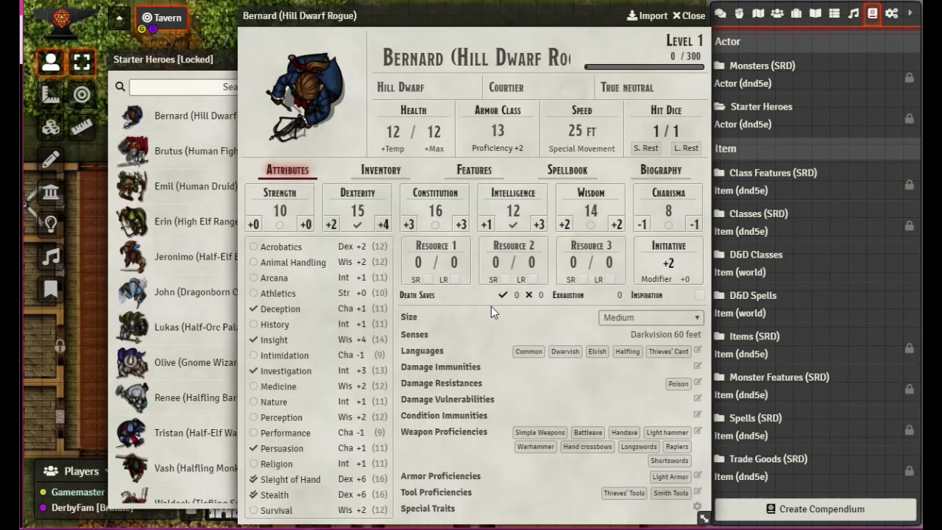
pyautogui.click(379, 171)
pyautogui.click(476, 180)
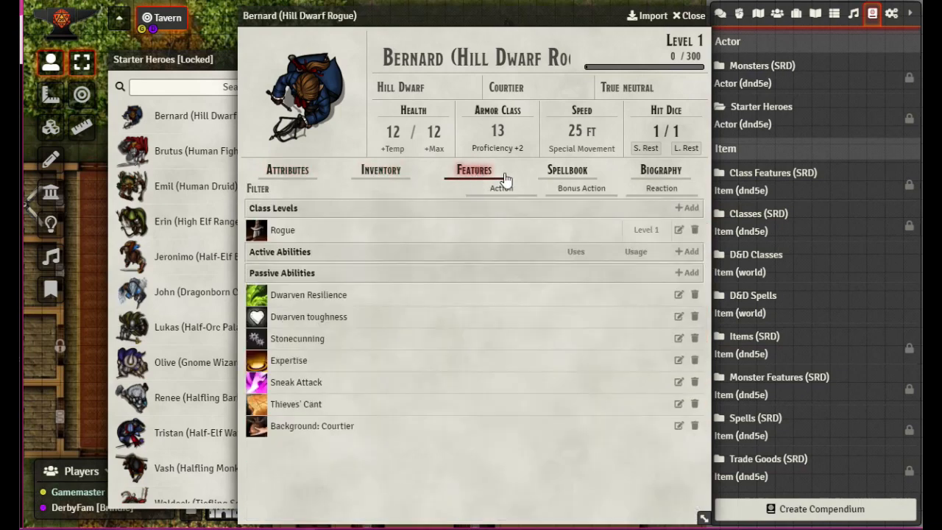
pyautogui.click(566, 180)
pyautogui.click(666, 175)
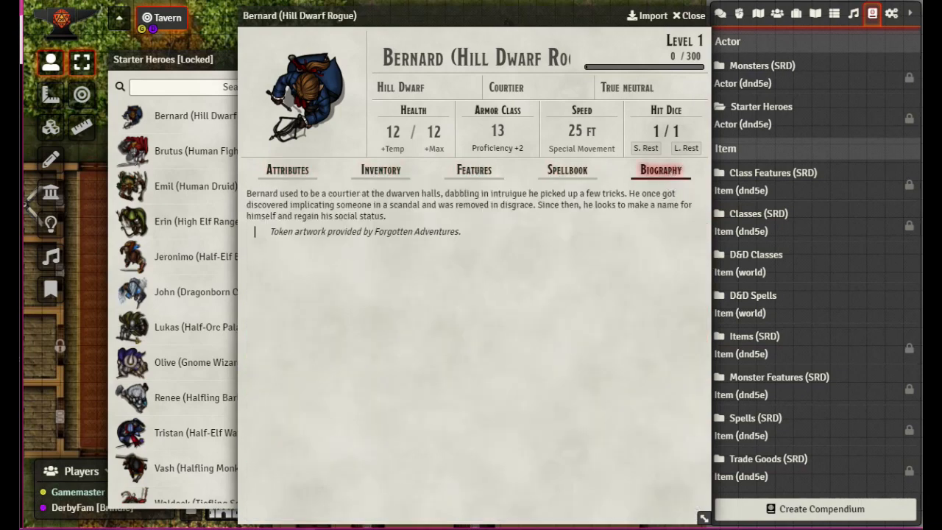
pyautogui.click(693, 16)
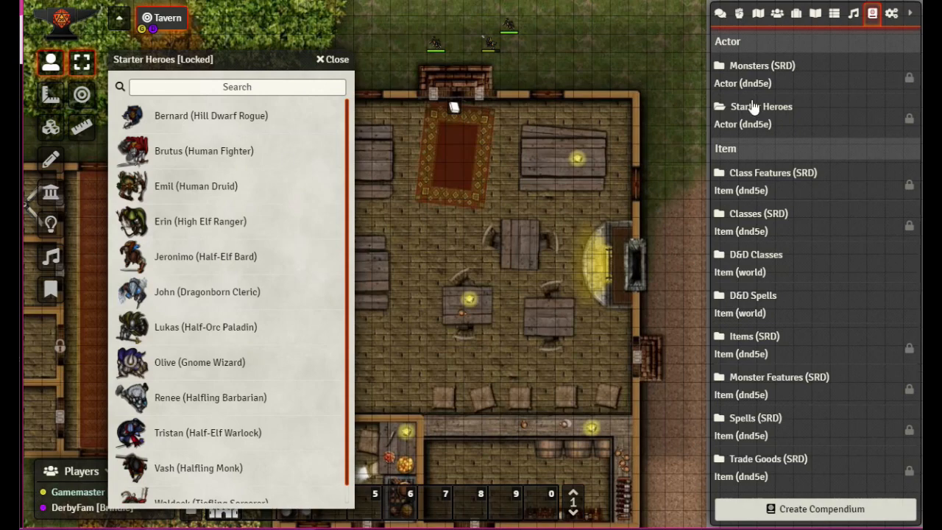
# View the Actors directory and close the Starter Heroes compendium
pyautogui.click(778, 13)
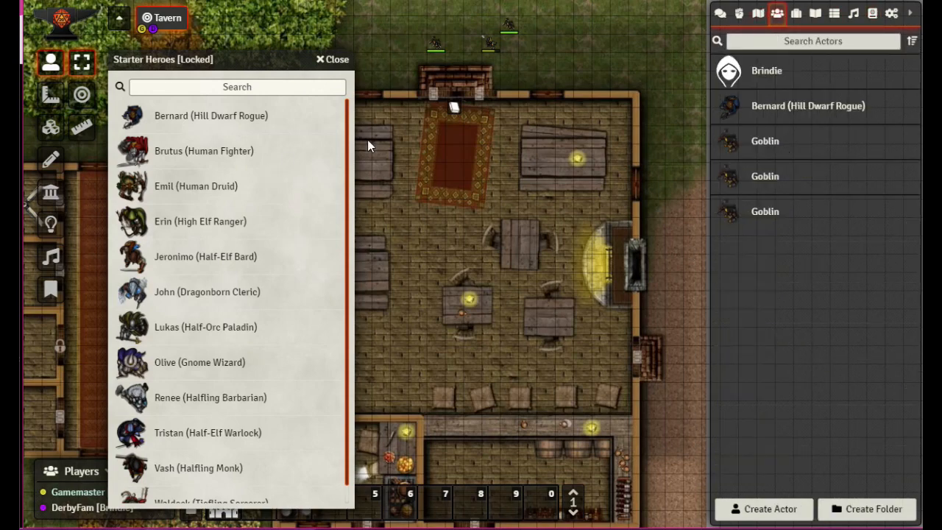
pyautogui.click(332, 60)
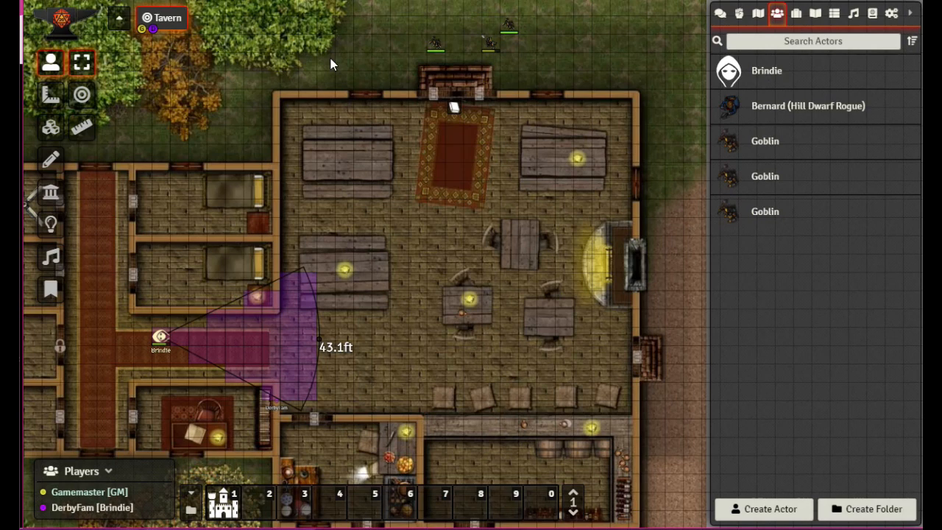